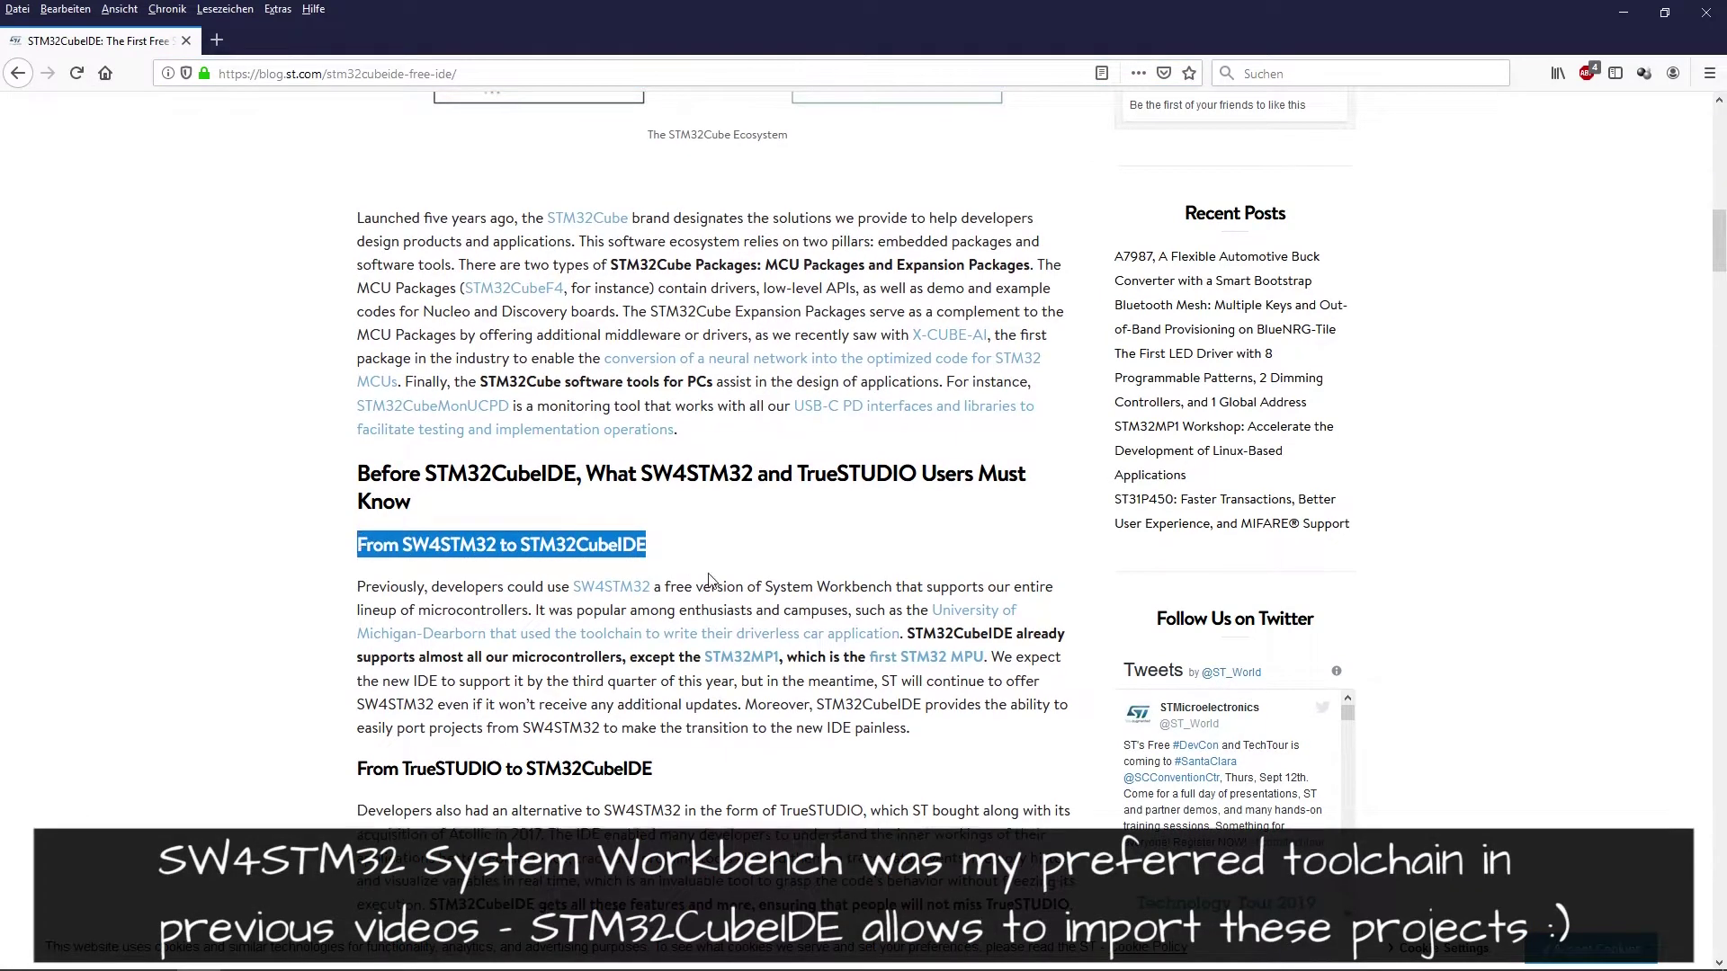
- Read the blog article's sections on moving from SW4STM32 and TrueSTUDIO, STM32CubeMX integration and Eclipse compatibility
scroll(708, 580, down, 5)
scroll(708, 579, down, 2)
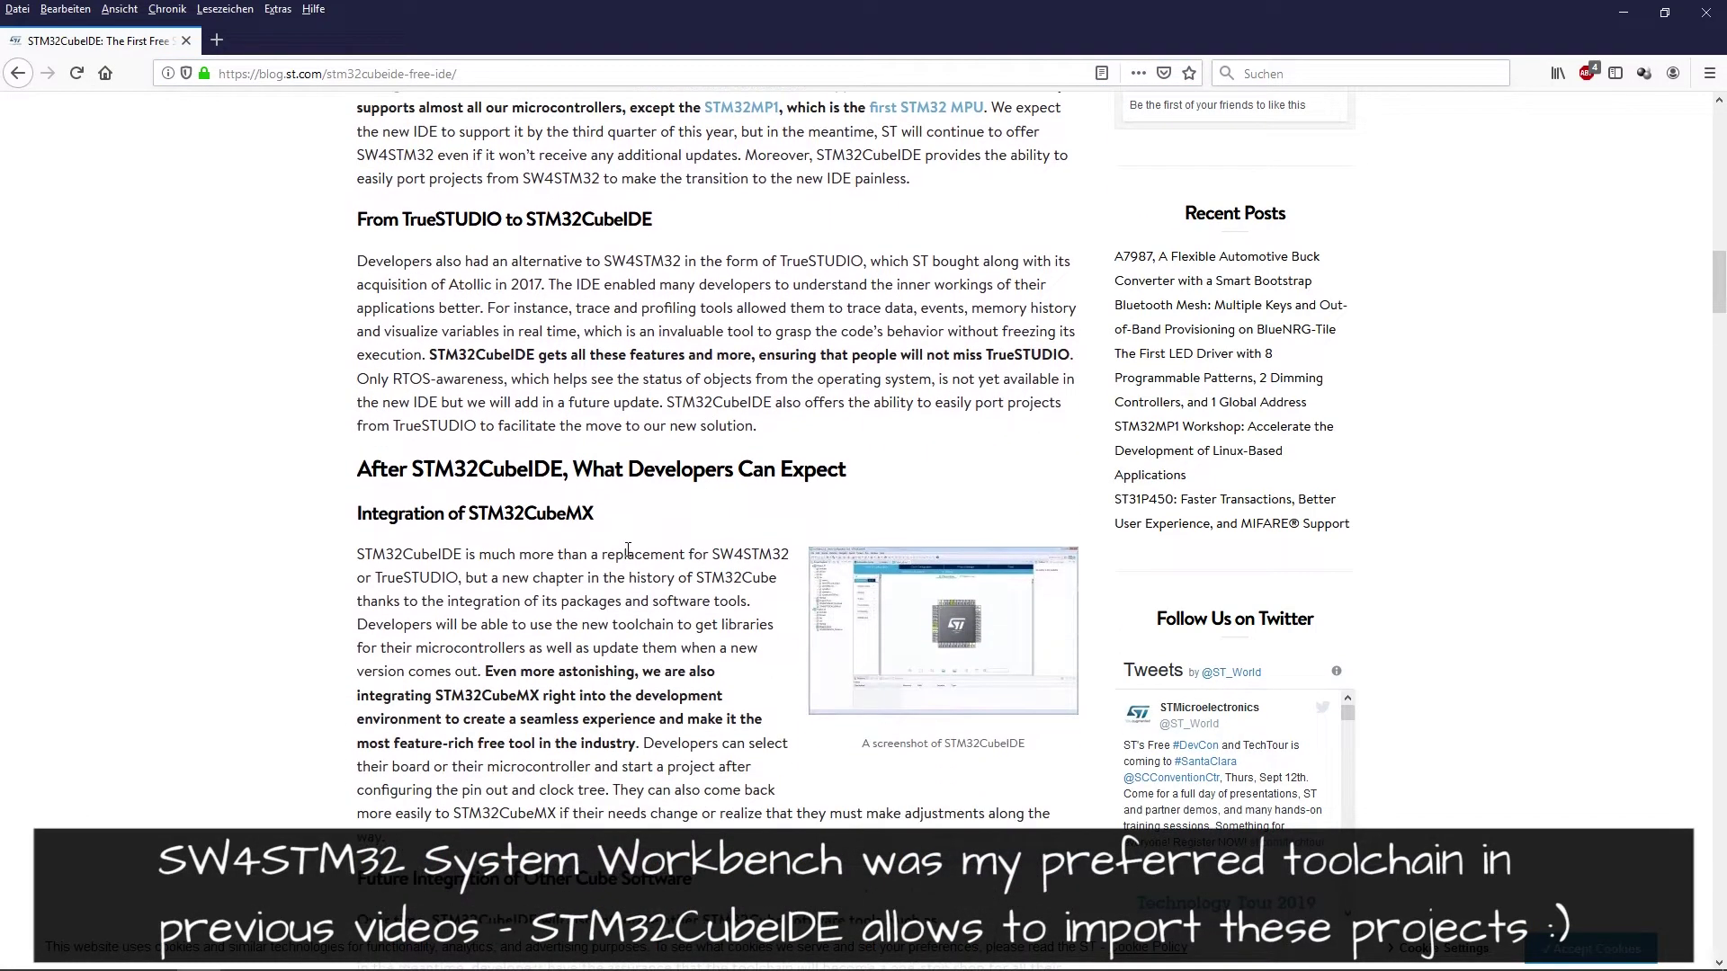
drag(623, 519, 361, 512)
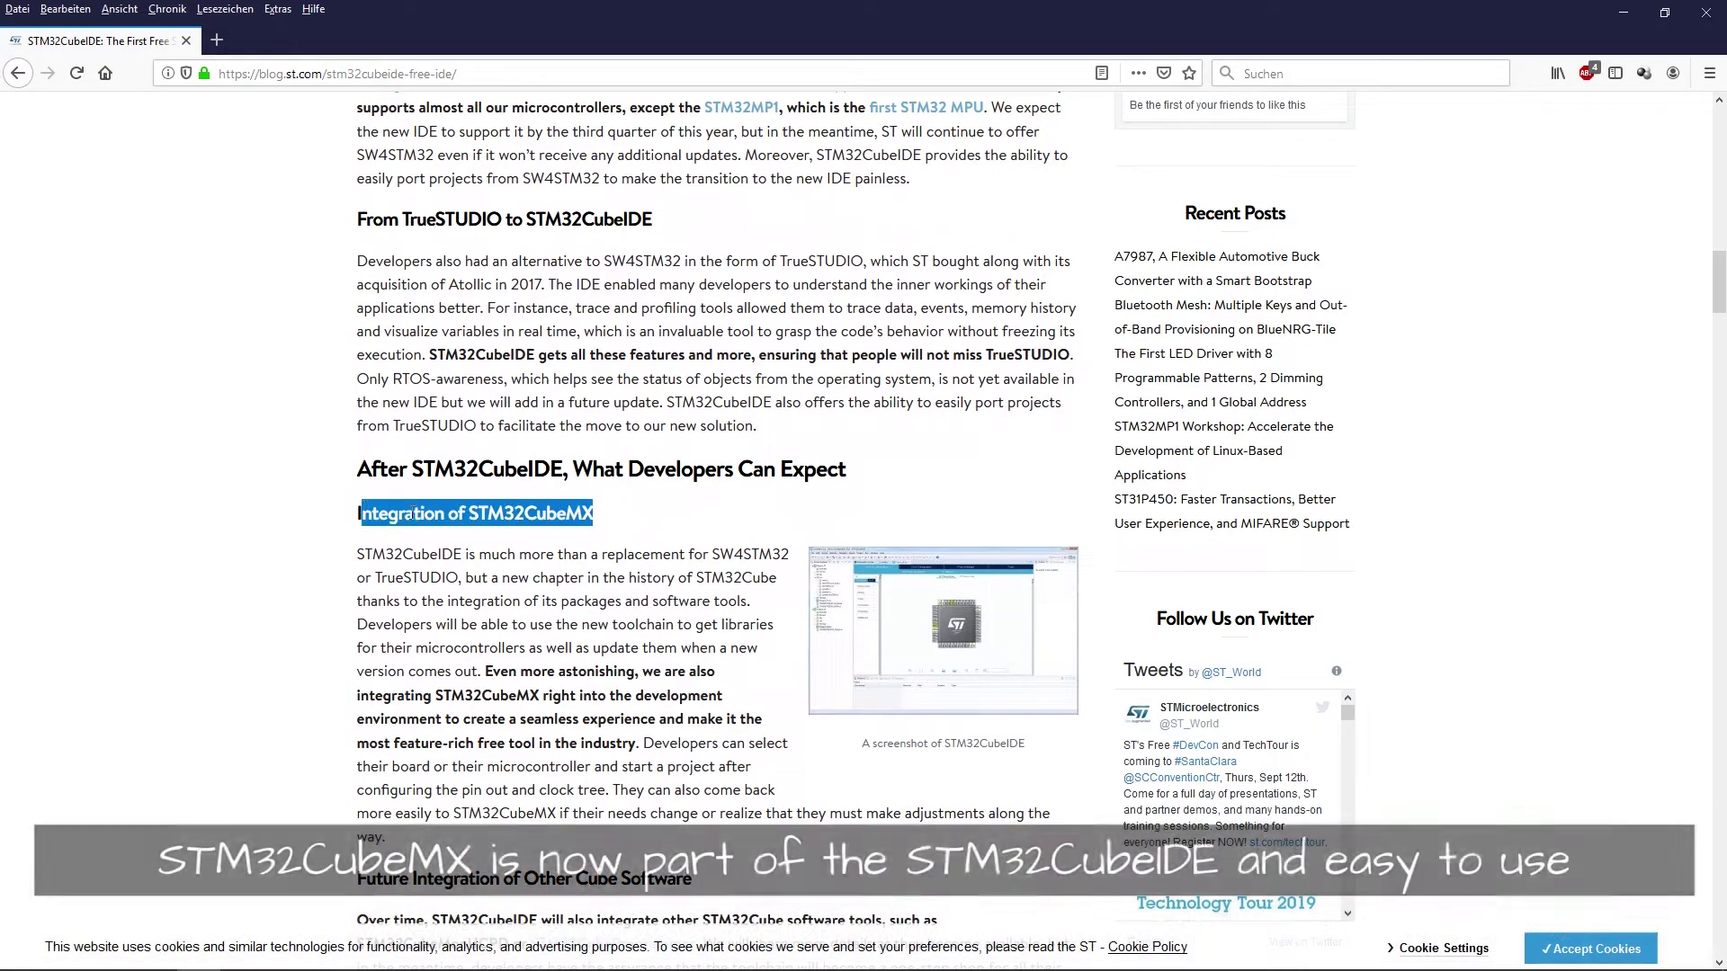
scroll(701, 567, down, 4)
scroll(701, 573, down, 9)
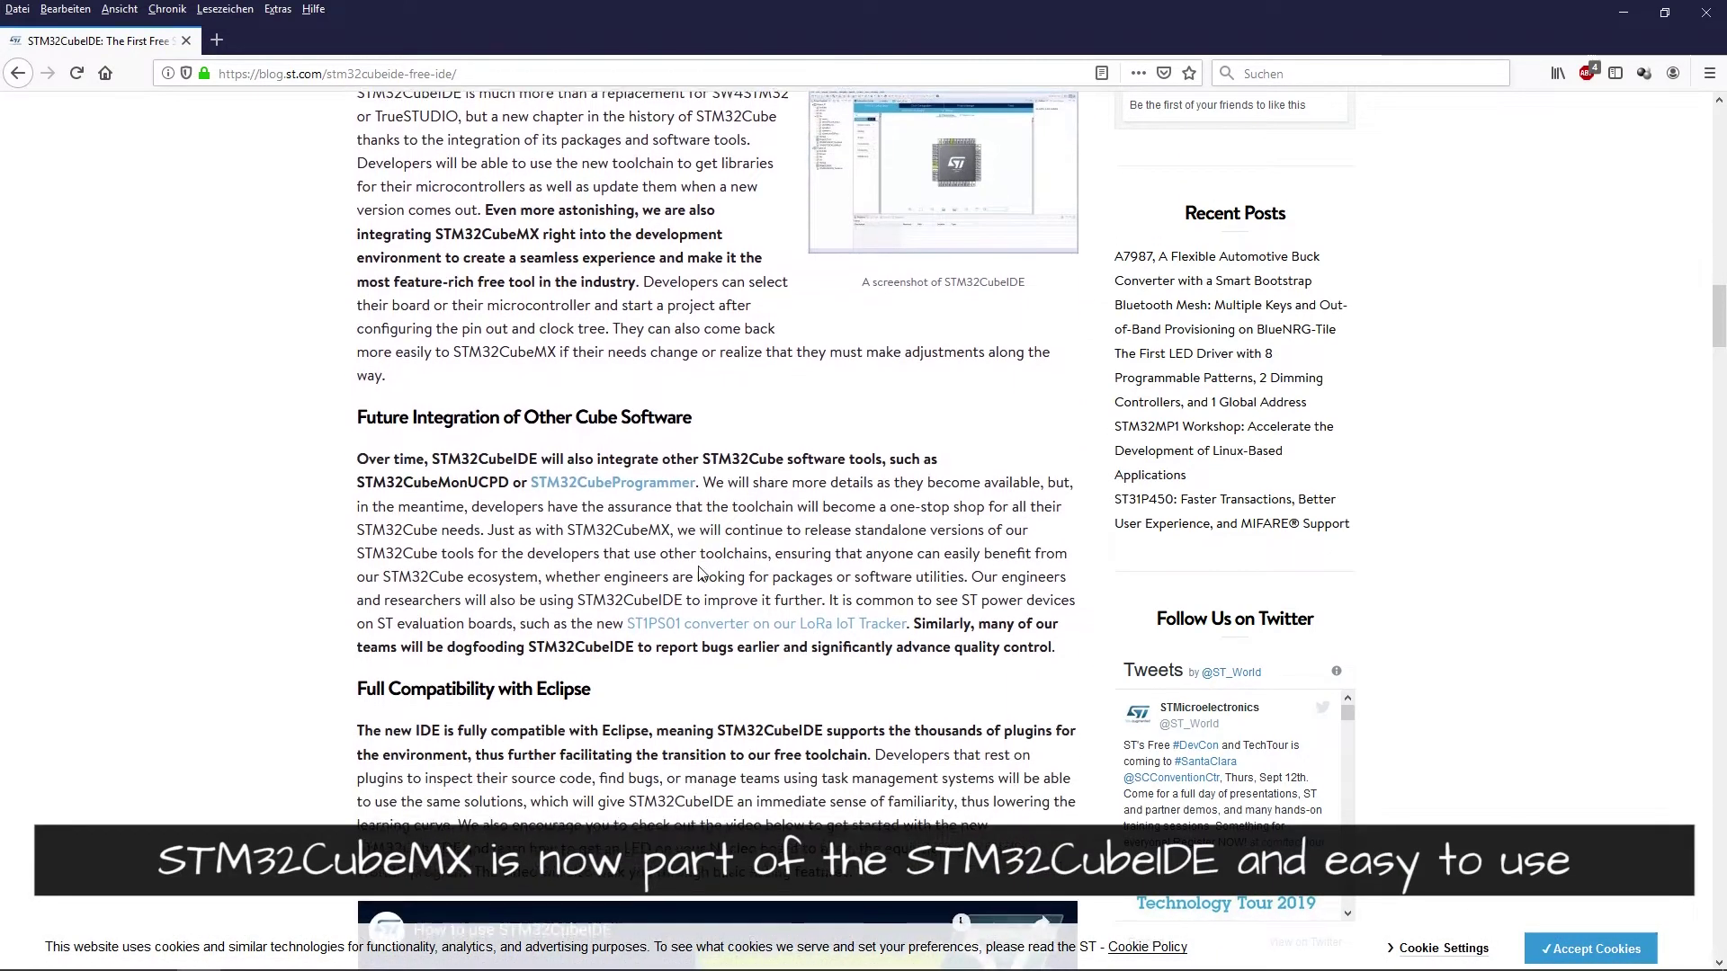
scroll(709, 527, down, 2)
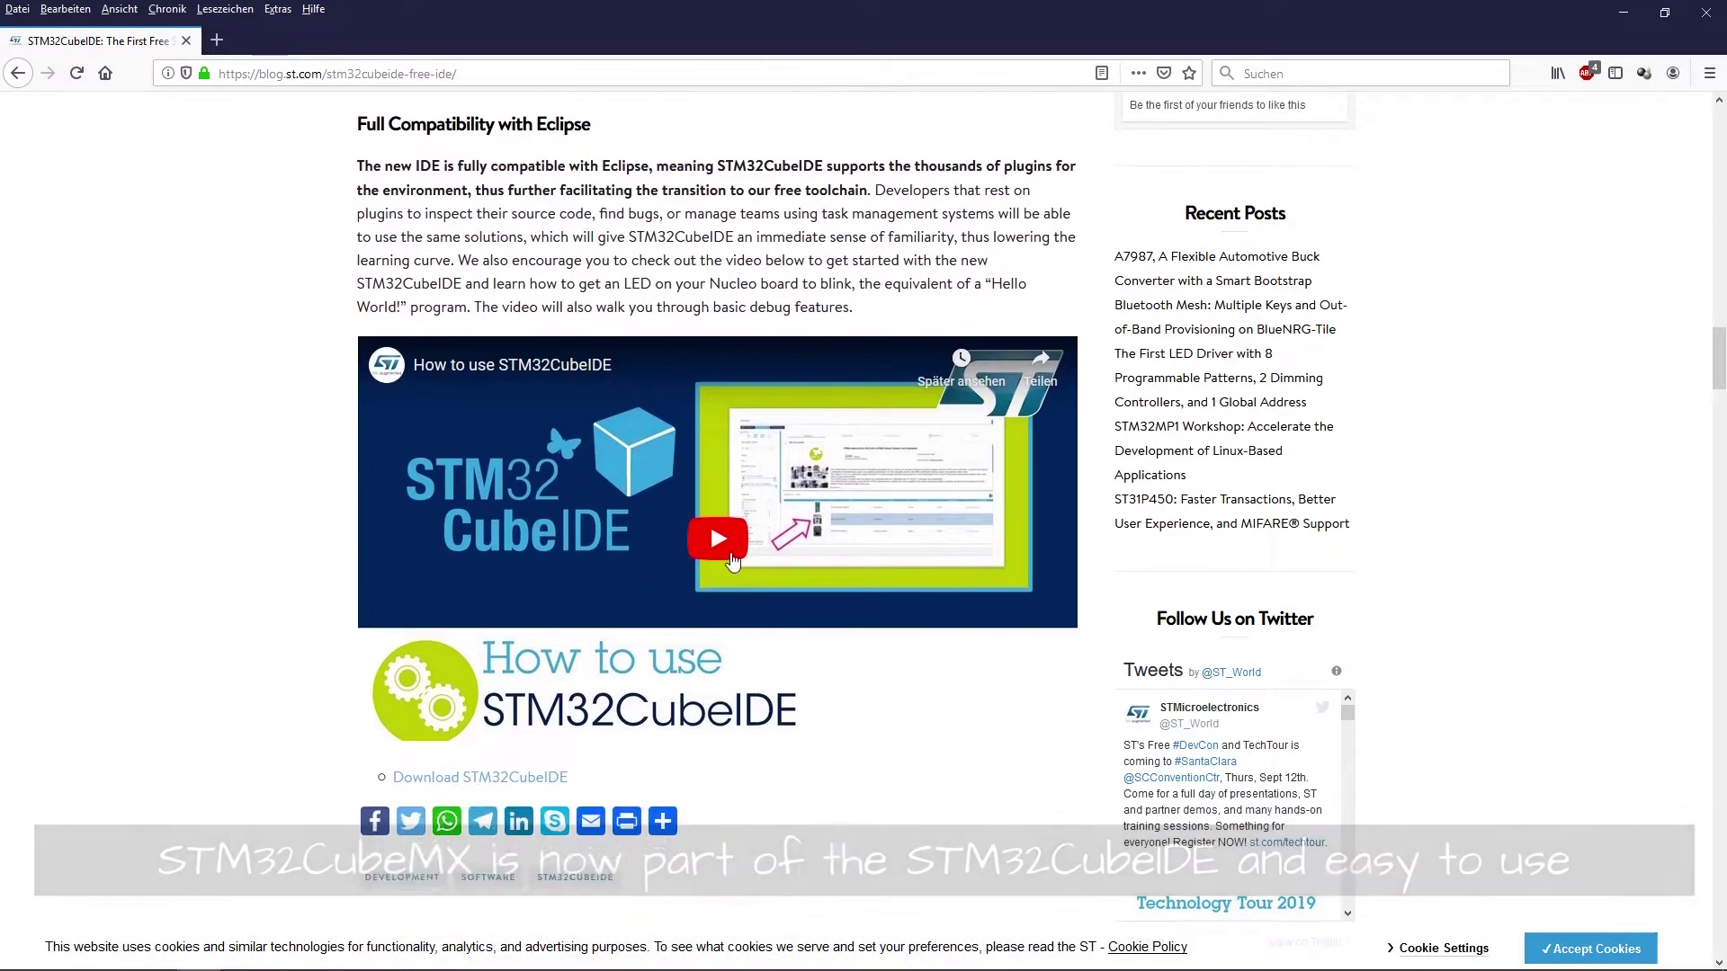
- Open the STM32CubeIDE product page from the article's download link and expand its key features down to the software list
click(508, 615)
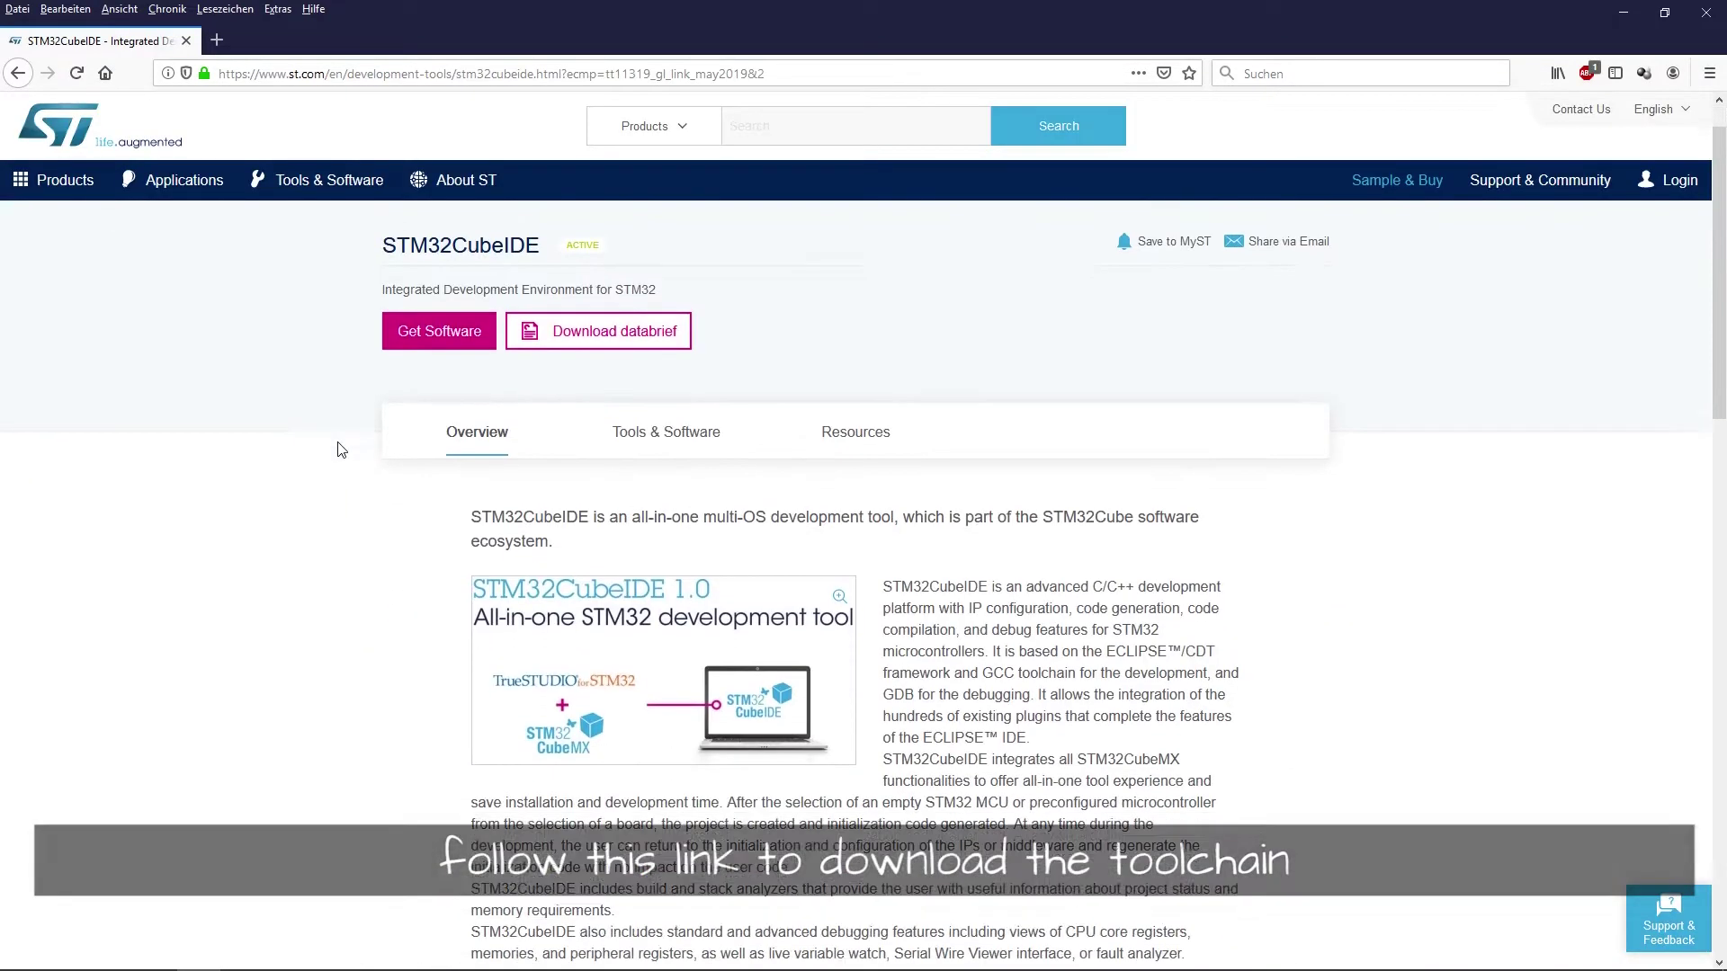
scroll(1005, 638, down, 2)
scroll(1005, 639, down, 4)
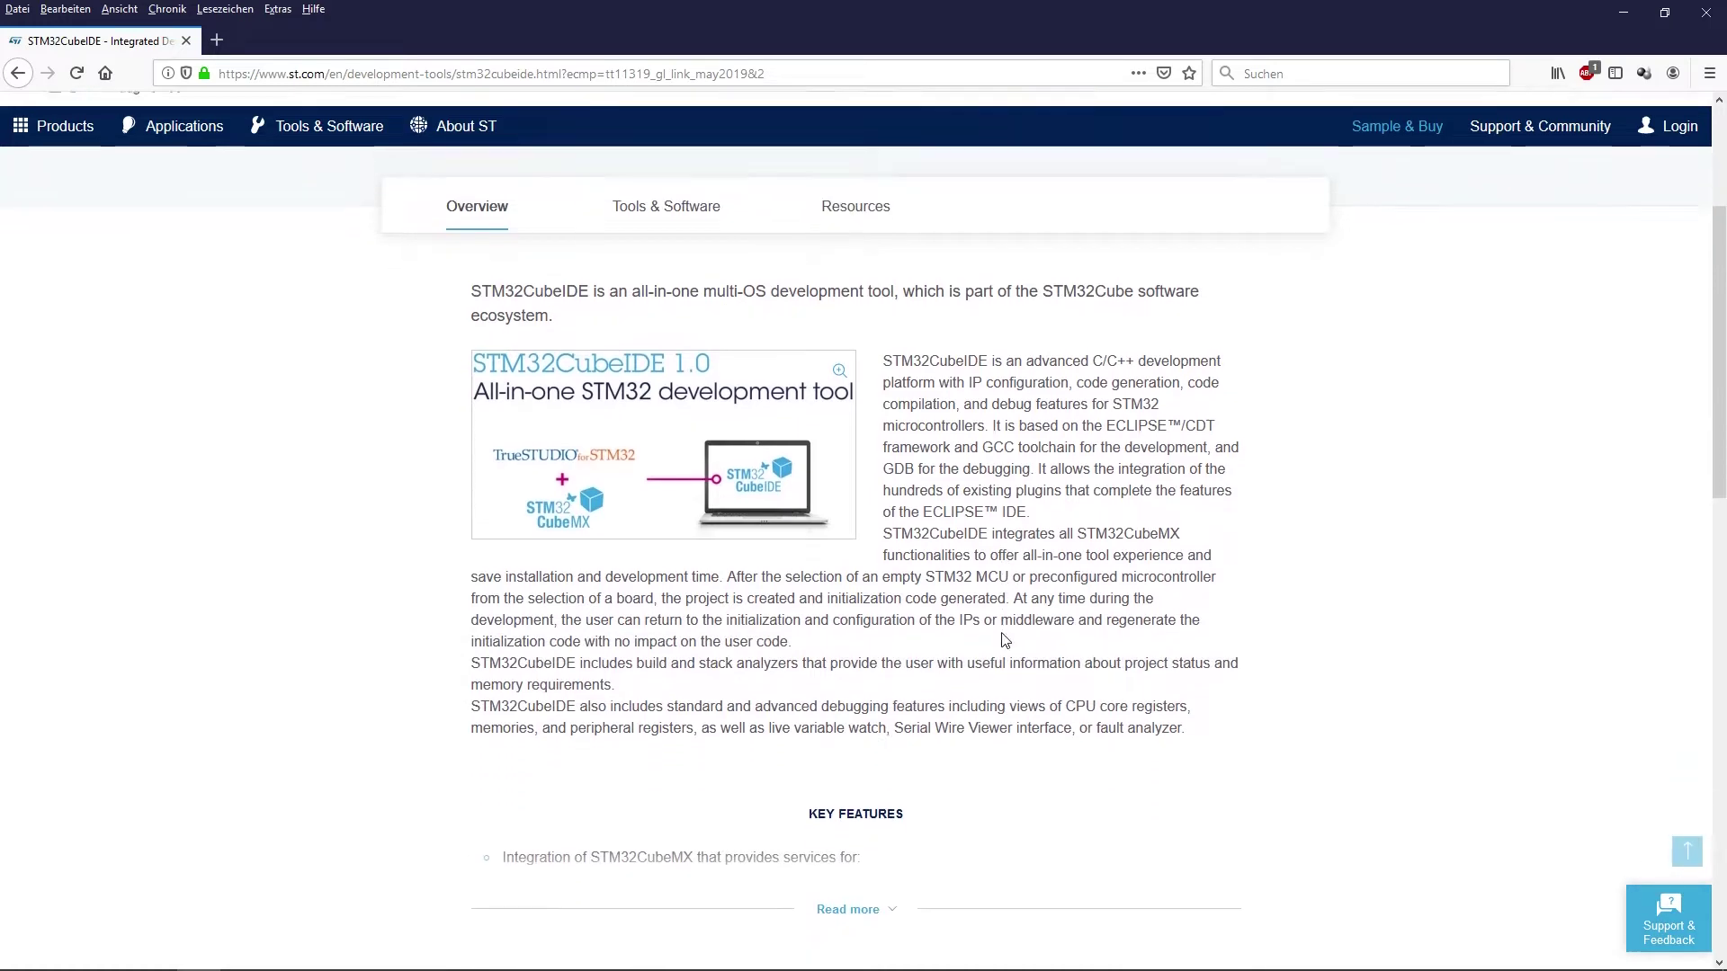
click(875, 642)
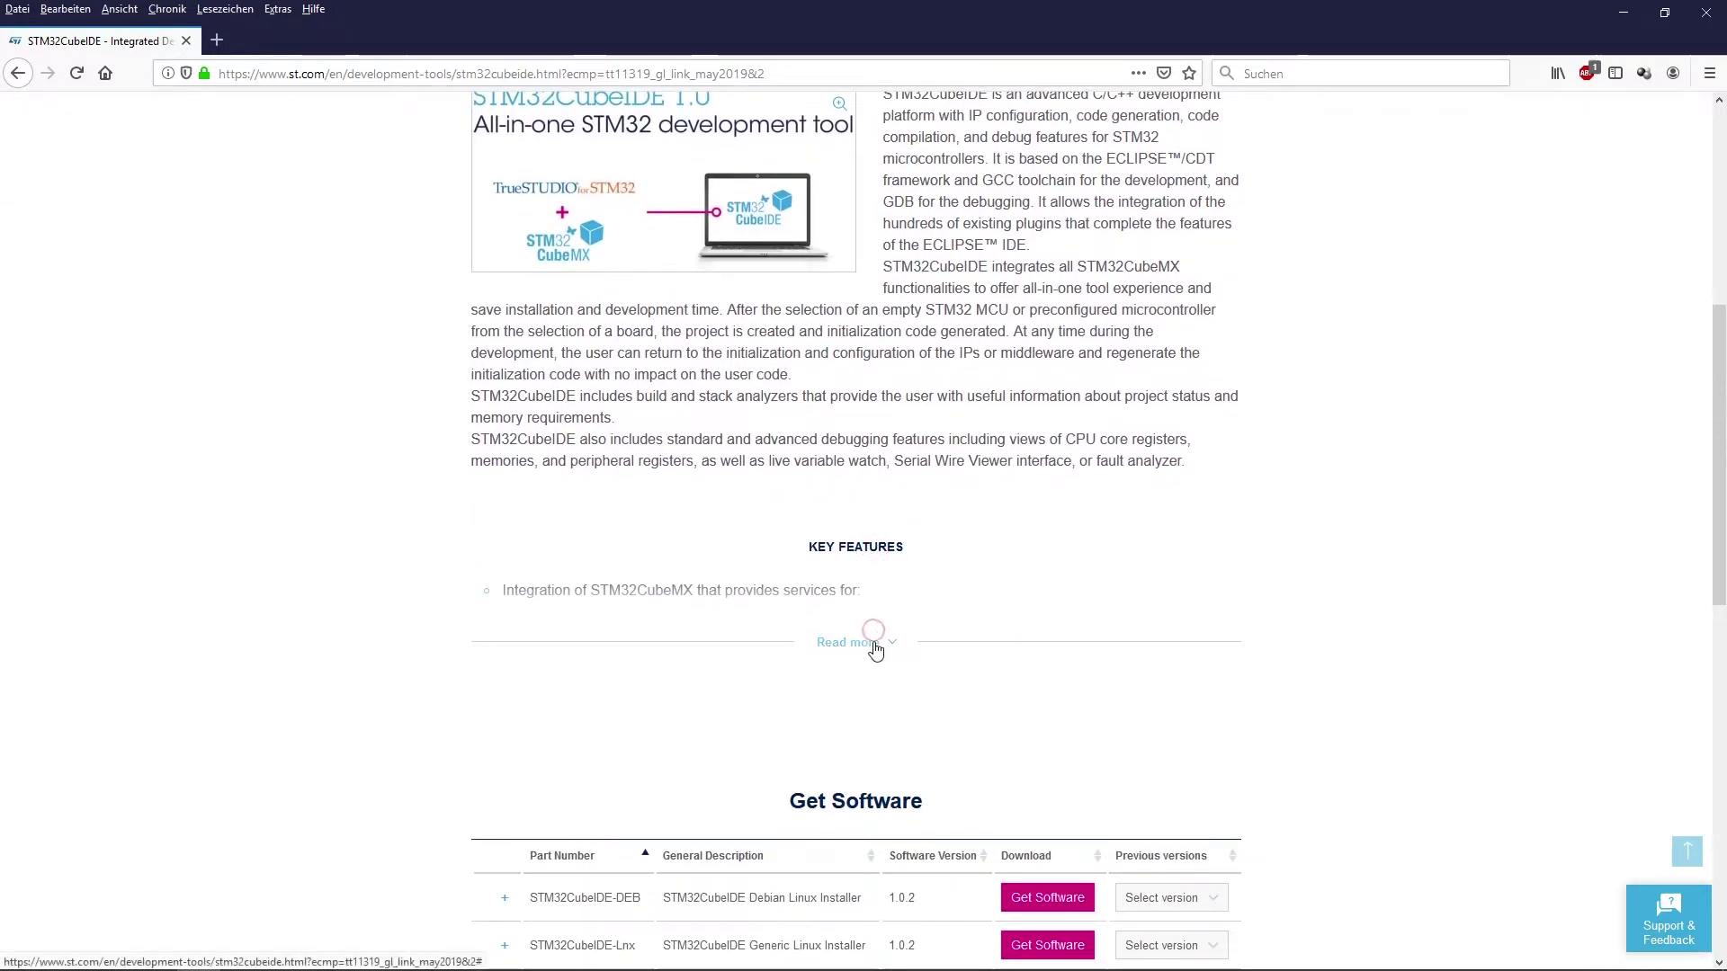
scroll(932, 601, down, 4)
scroll(933, 601, down, 7)
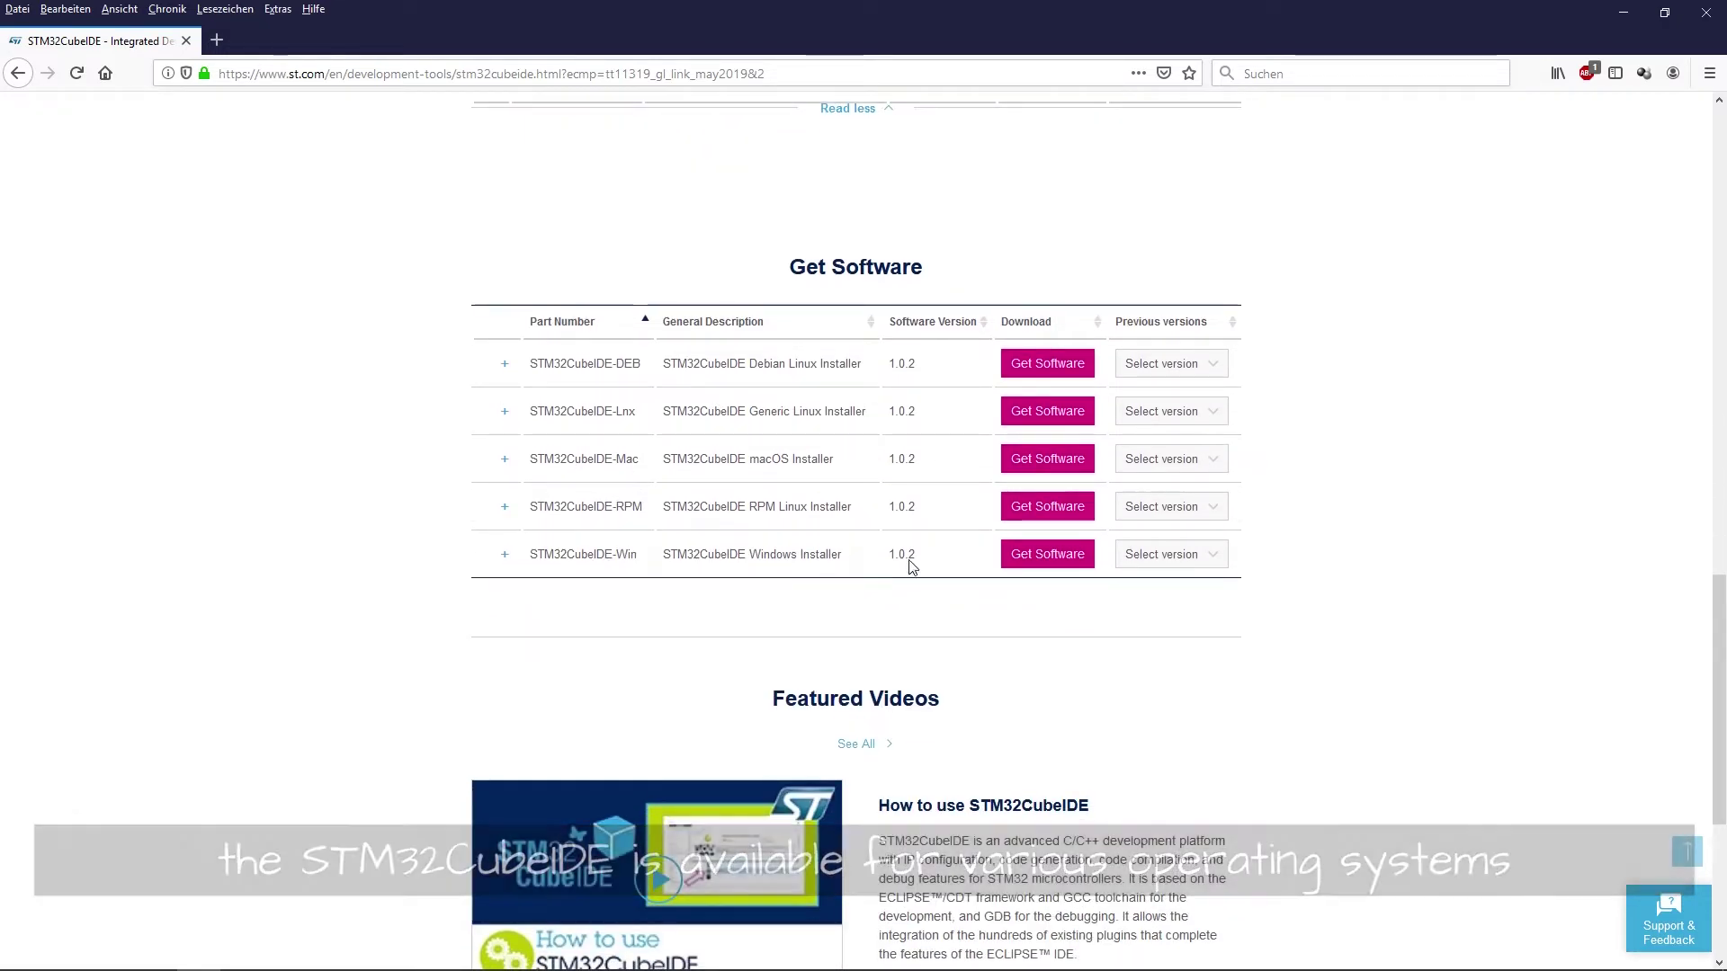
- Request the STM32CubeIDE Windows installer, accepting the license agreement and proceeding to the account login
click(1059, 554)
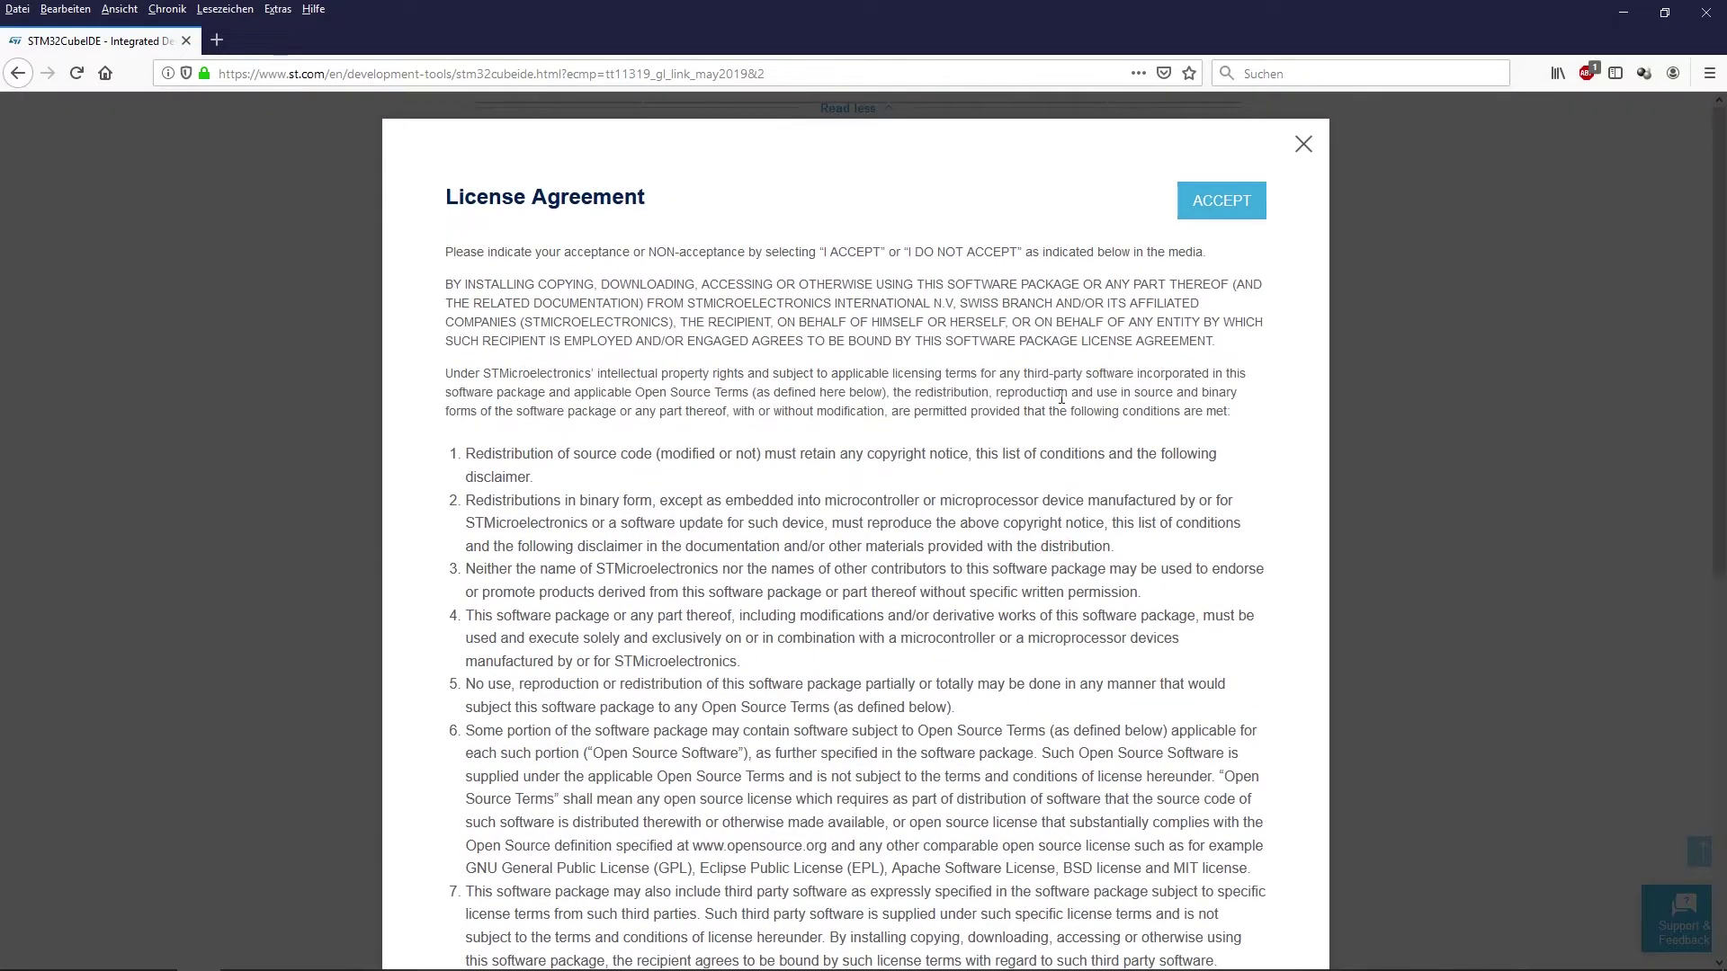
click(1222, 200)
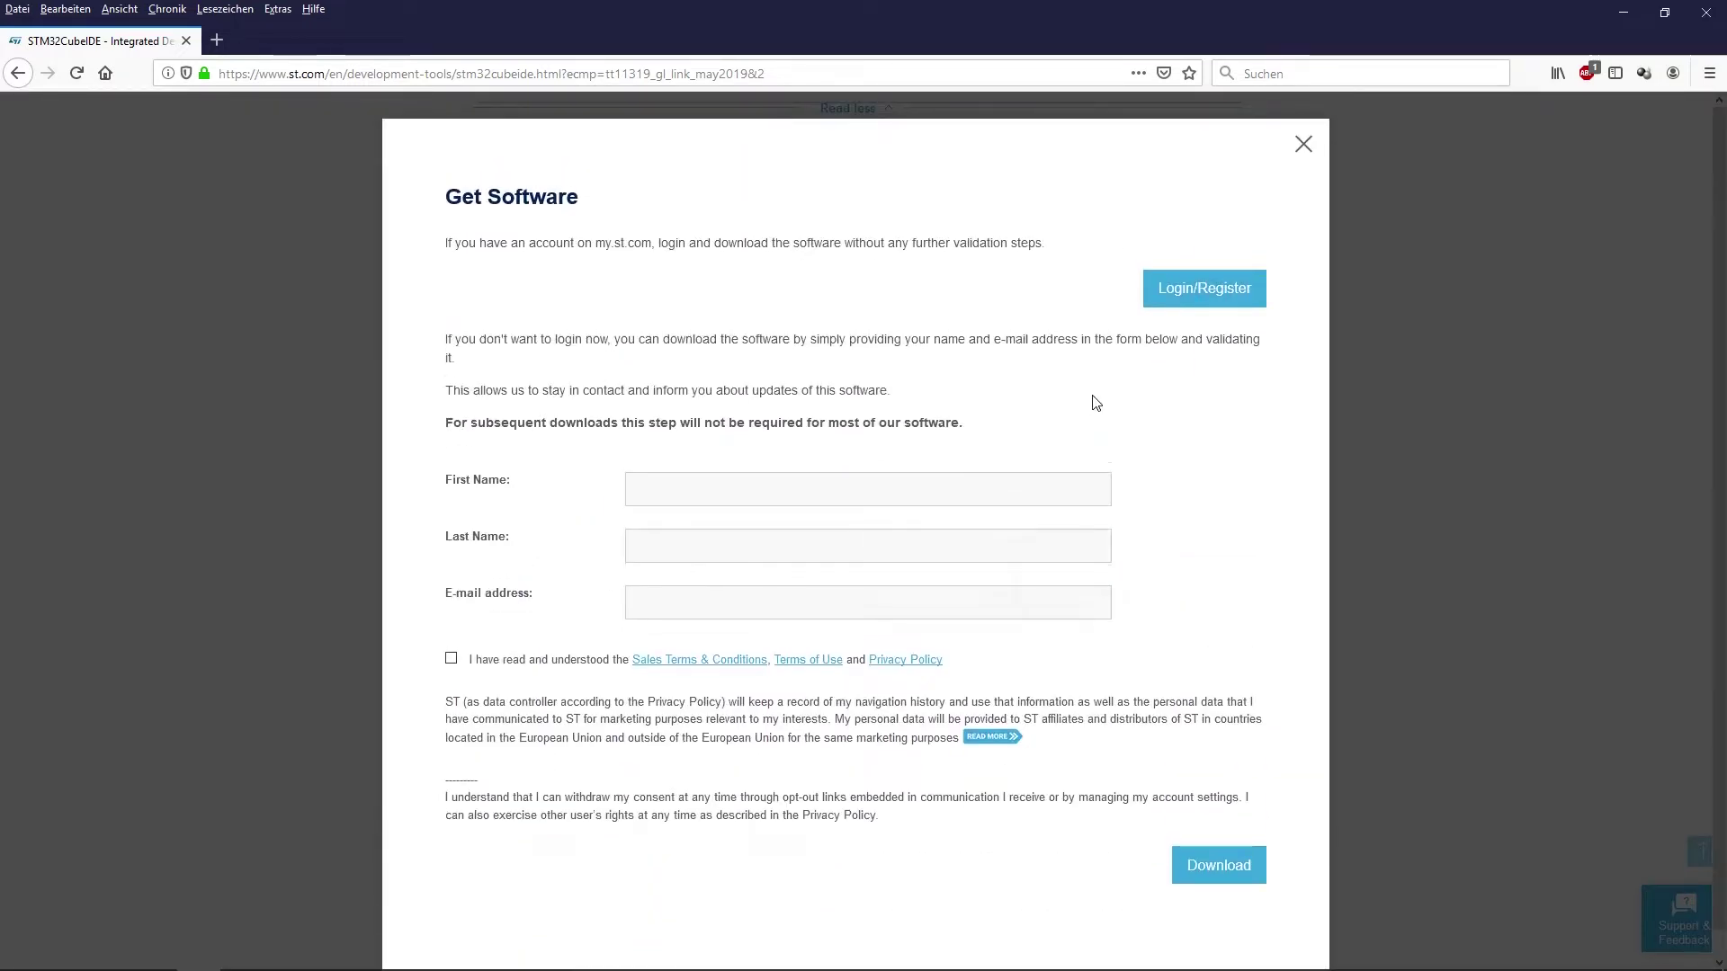
click(1180, 295)
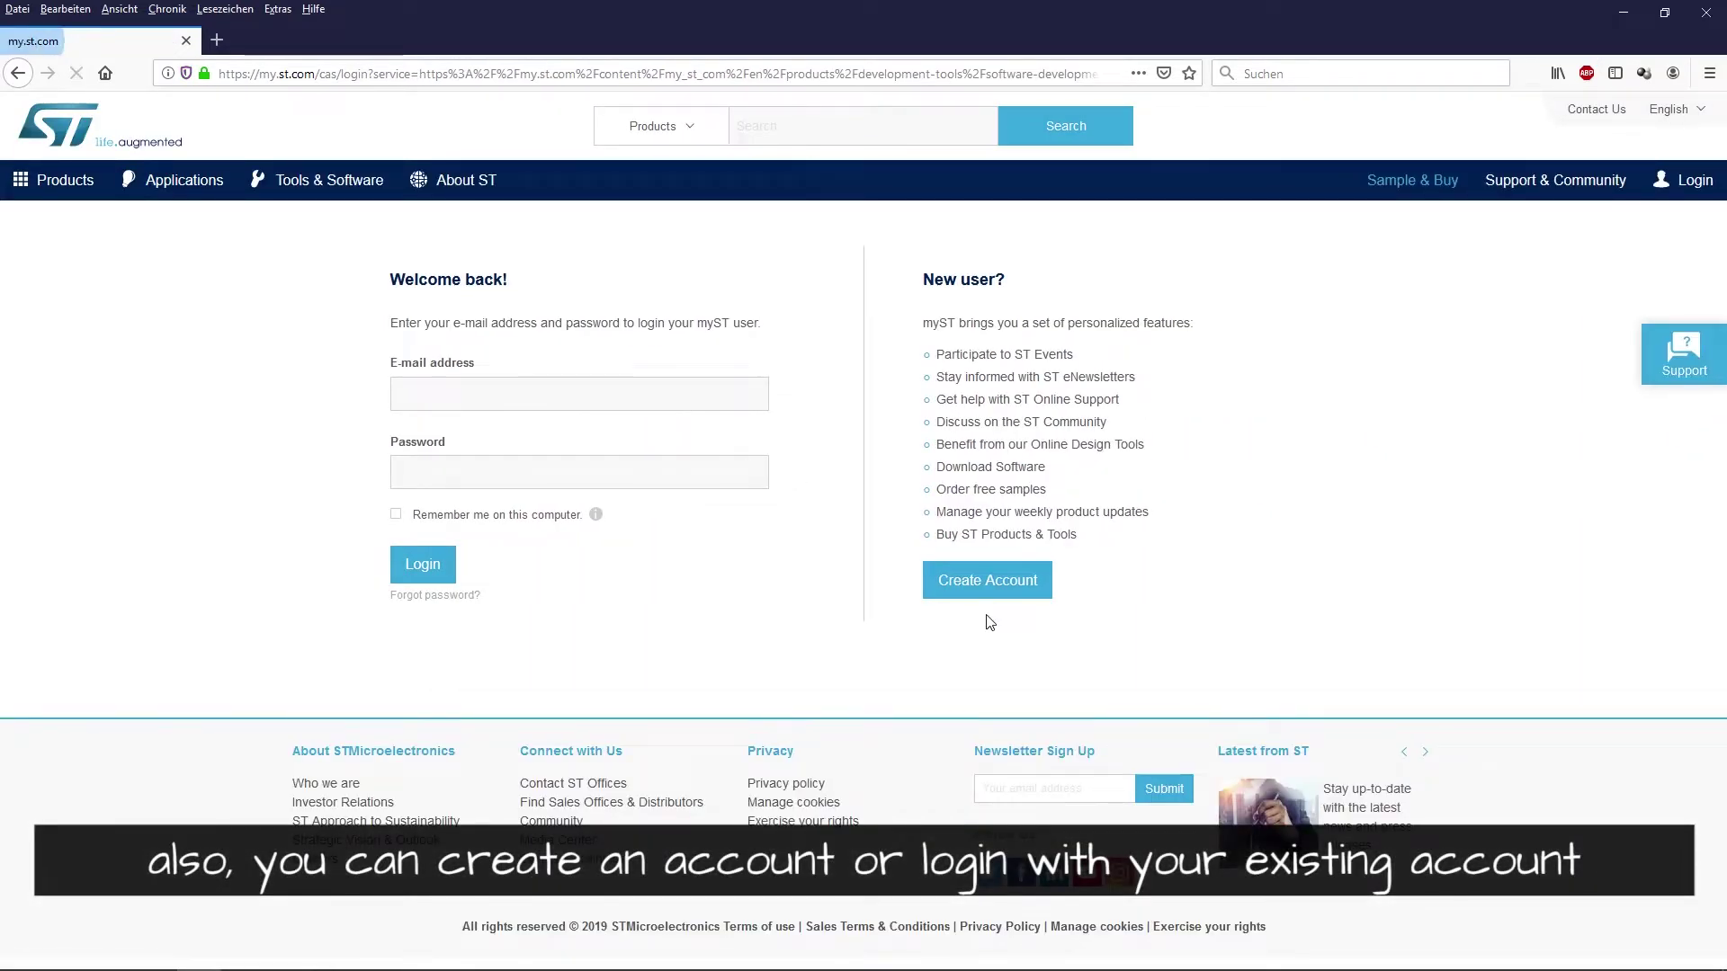
- Log in to the existing myST account with the saved e-mail address and password
click(566, 395)
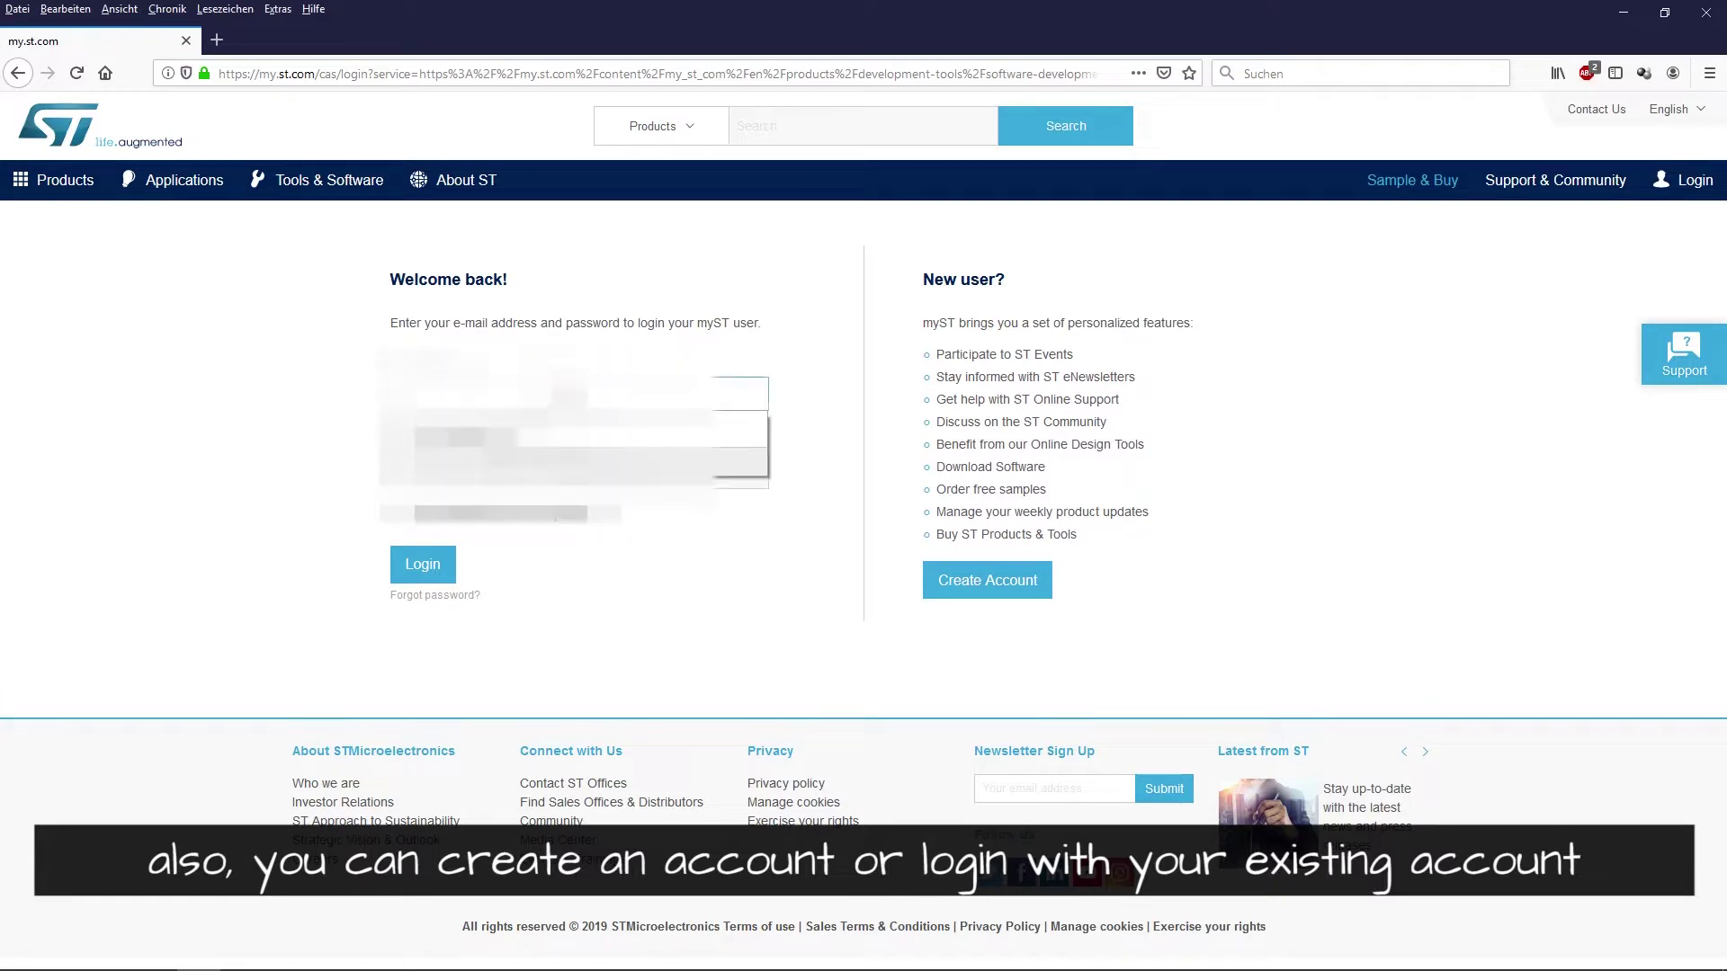
click(566, 427)
click(437, 571)
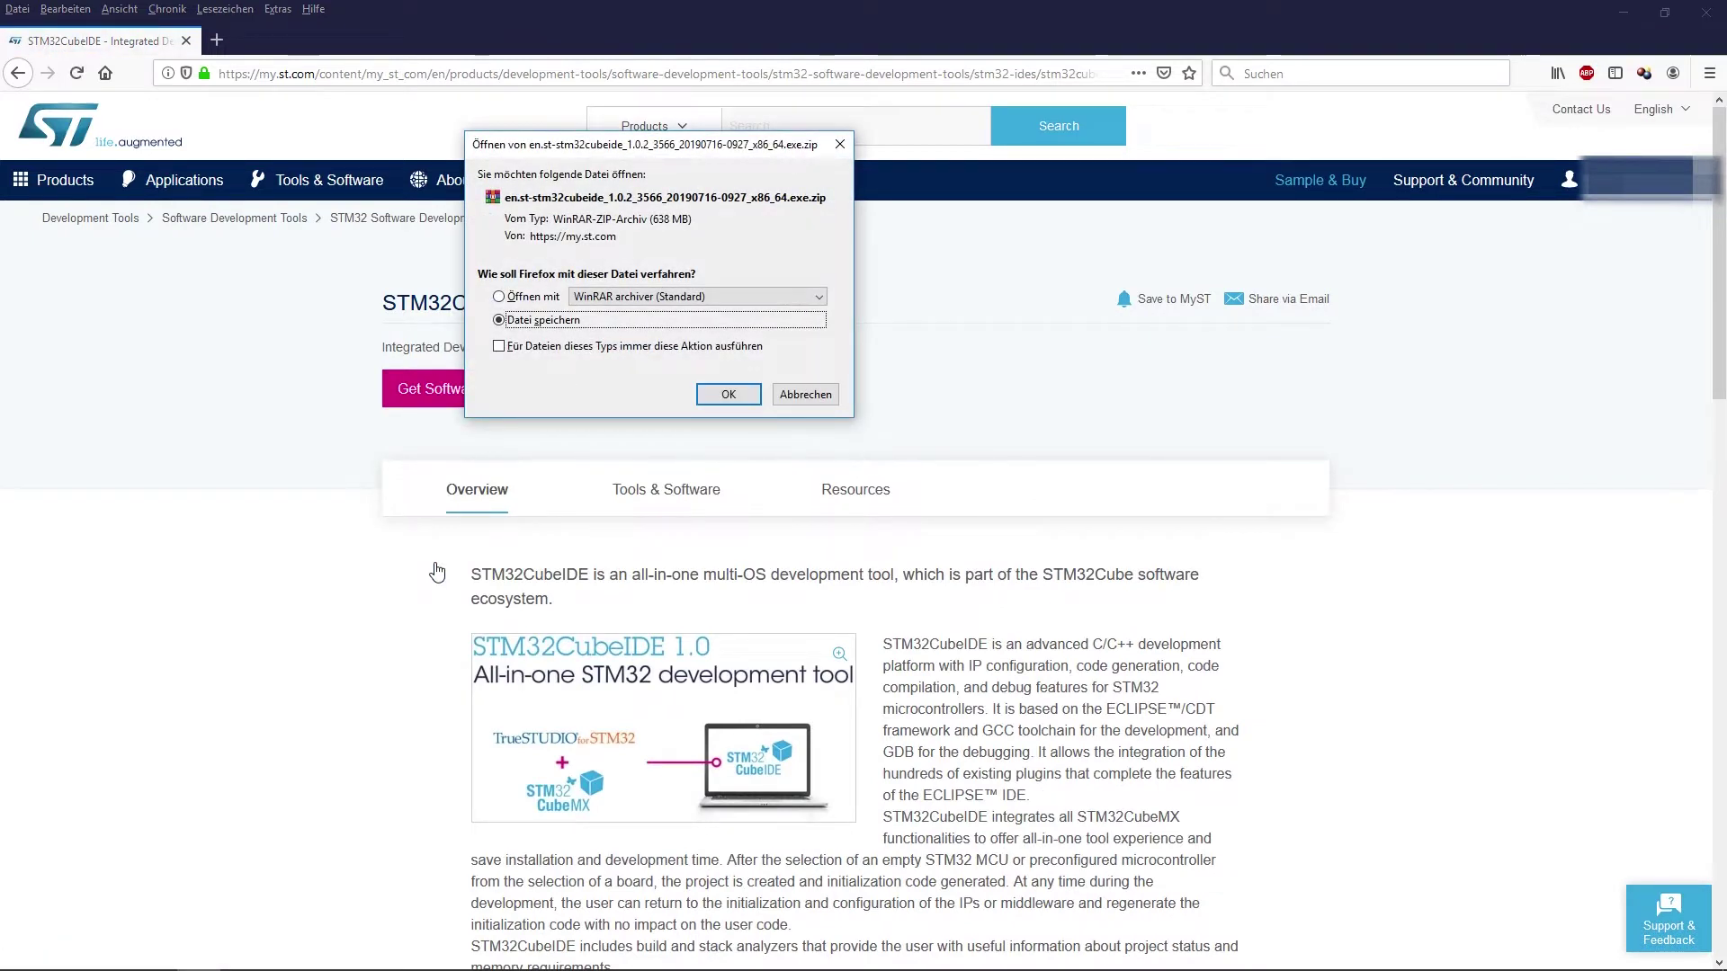
- Save the STM32CubeIDE 1.0.2 installer archive to disk and run the setup executable inside it
click(728, 396)
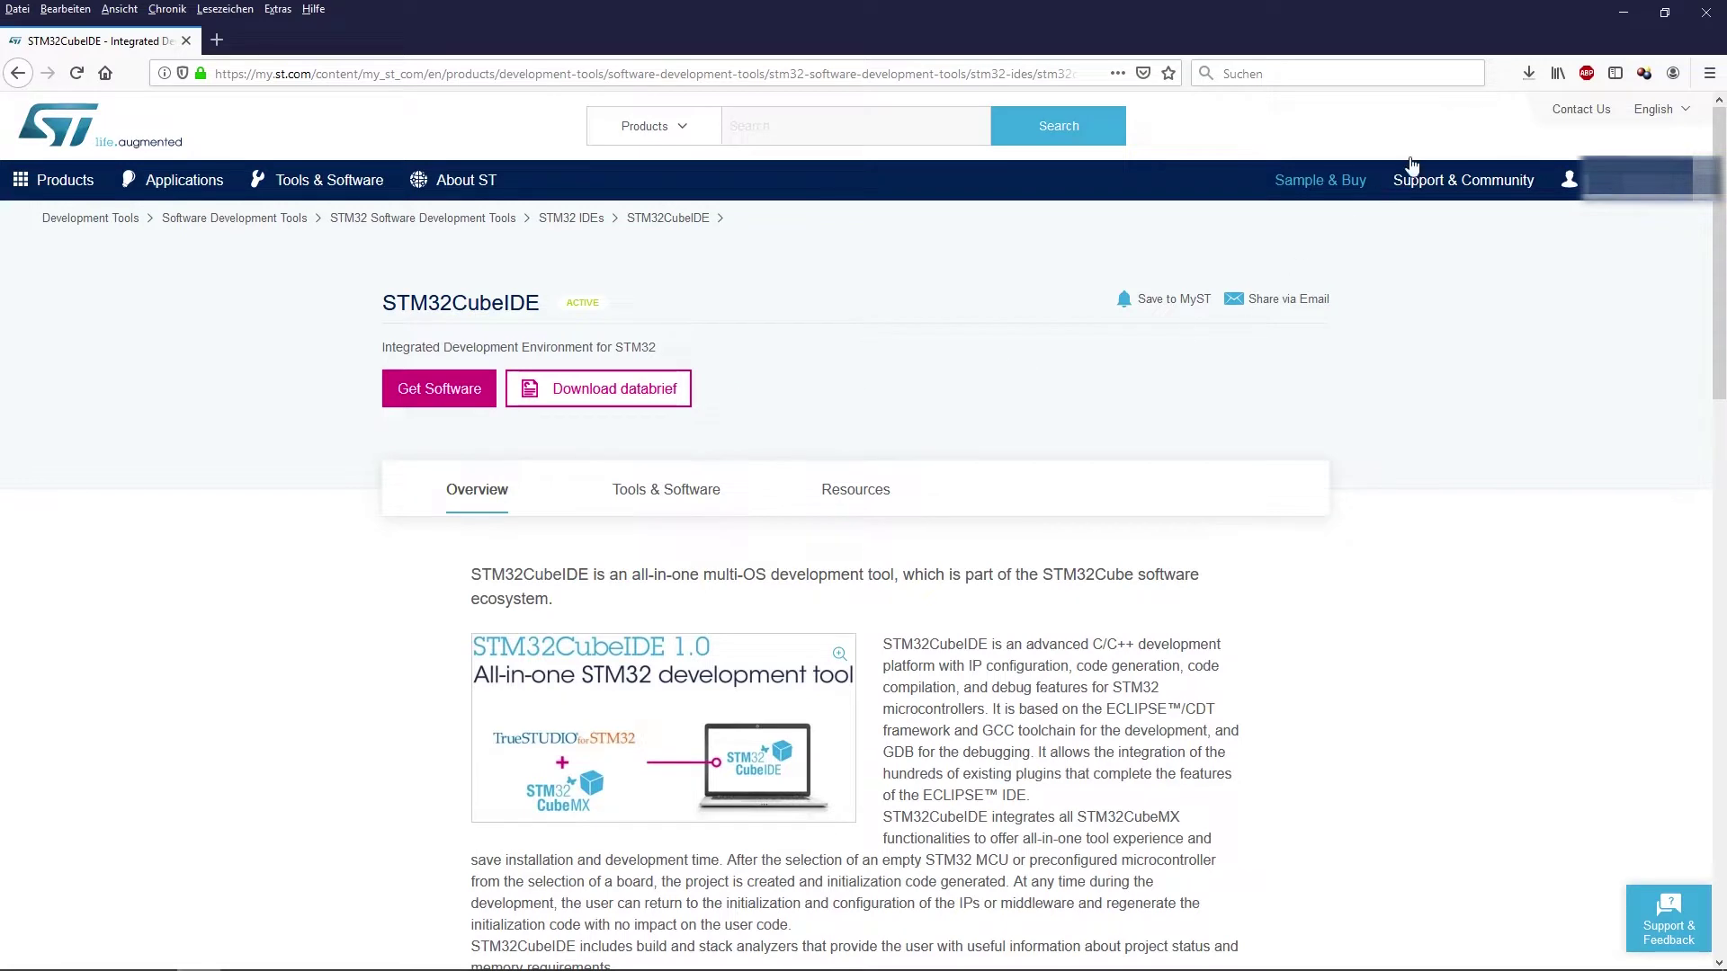
click(1528, 77)
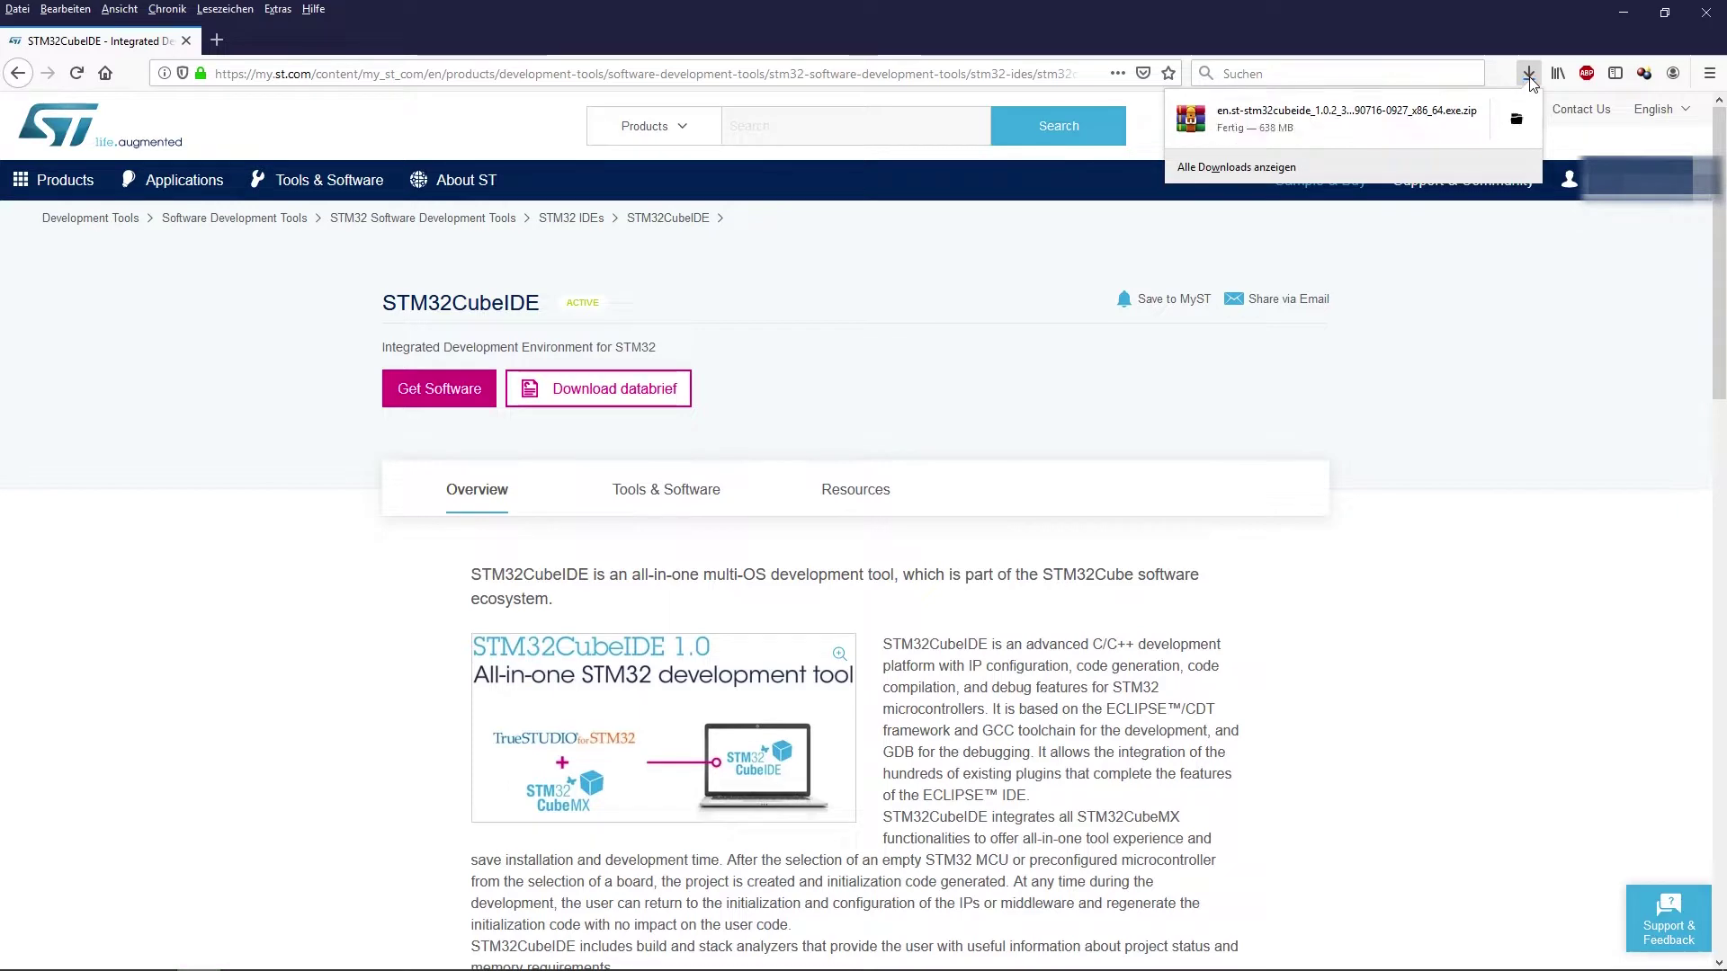
click(1397, 121)
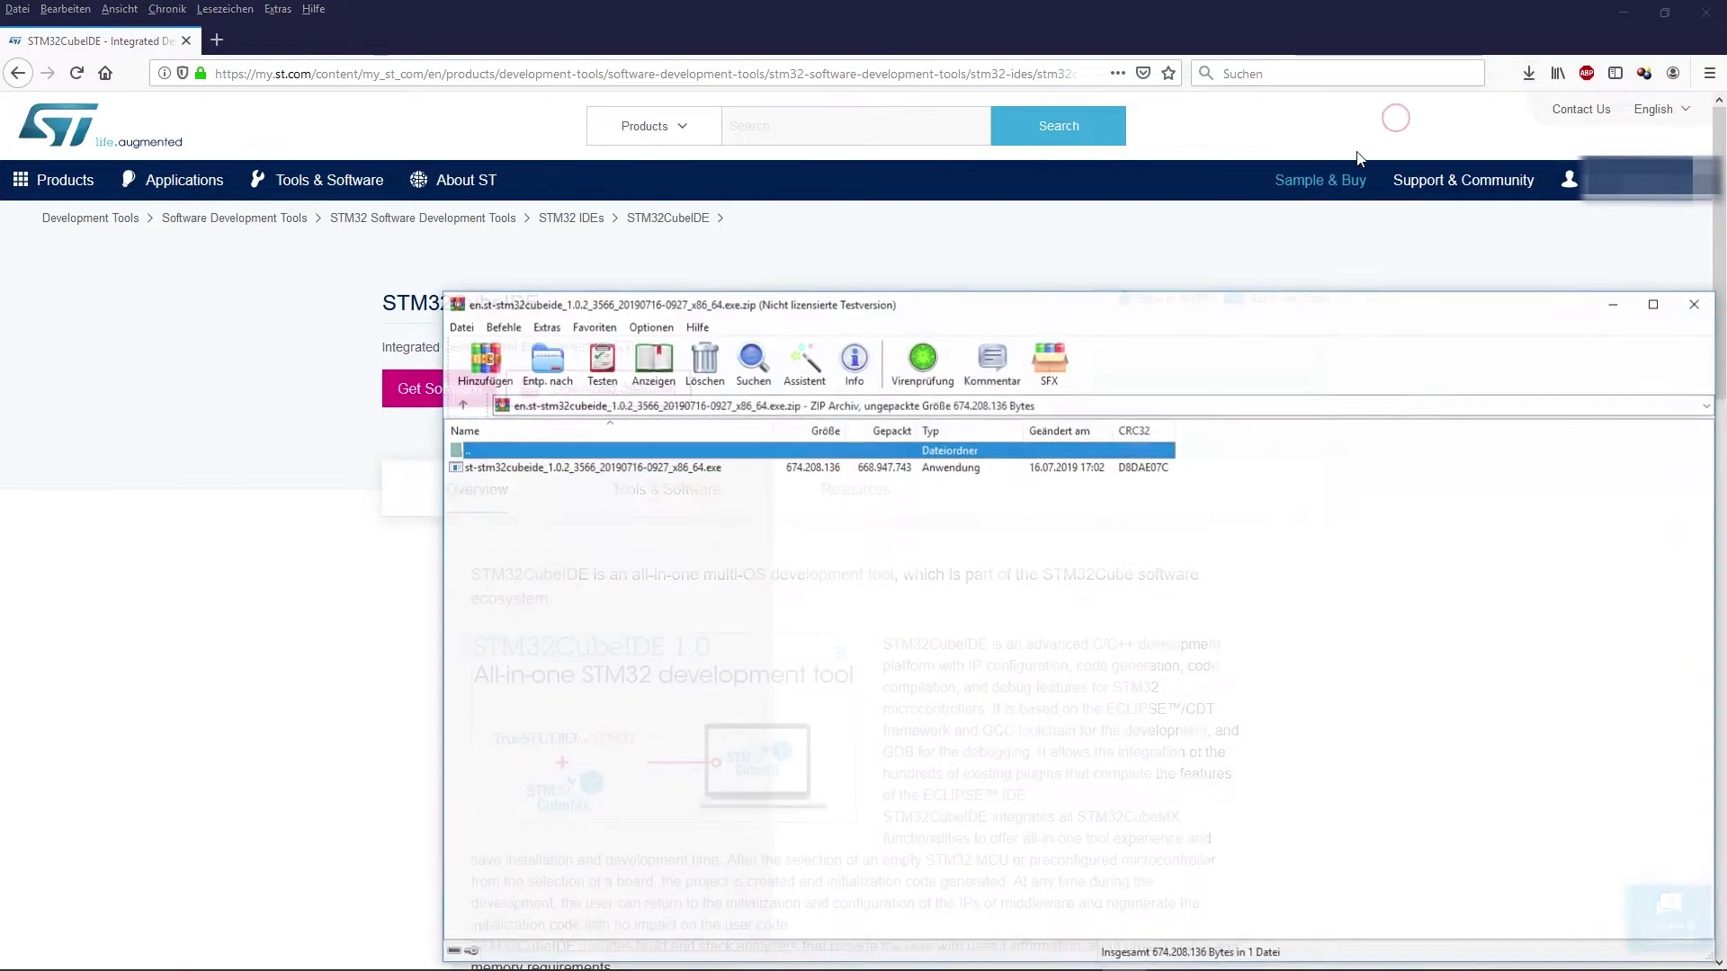
double_click(648, 467)
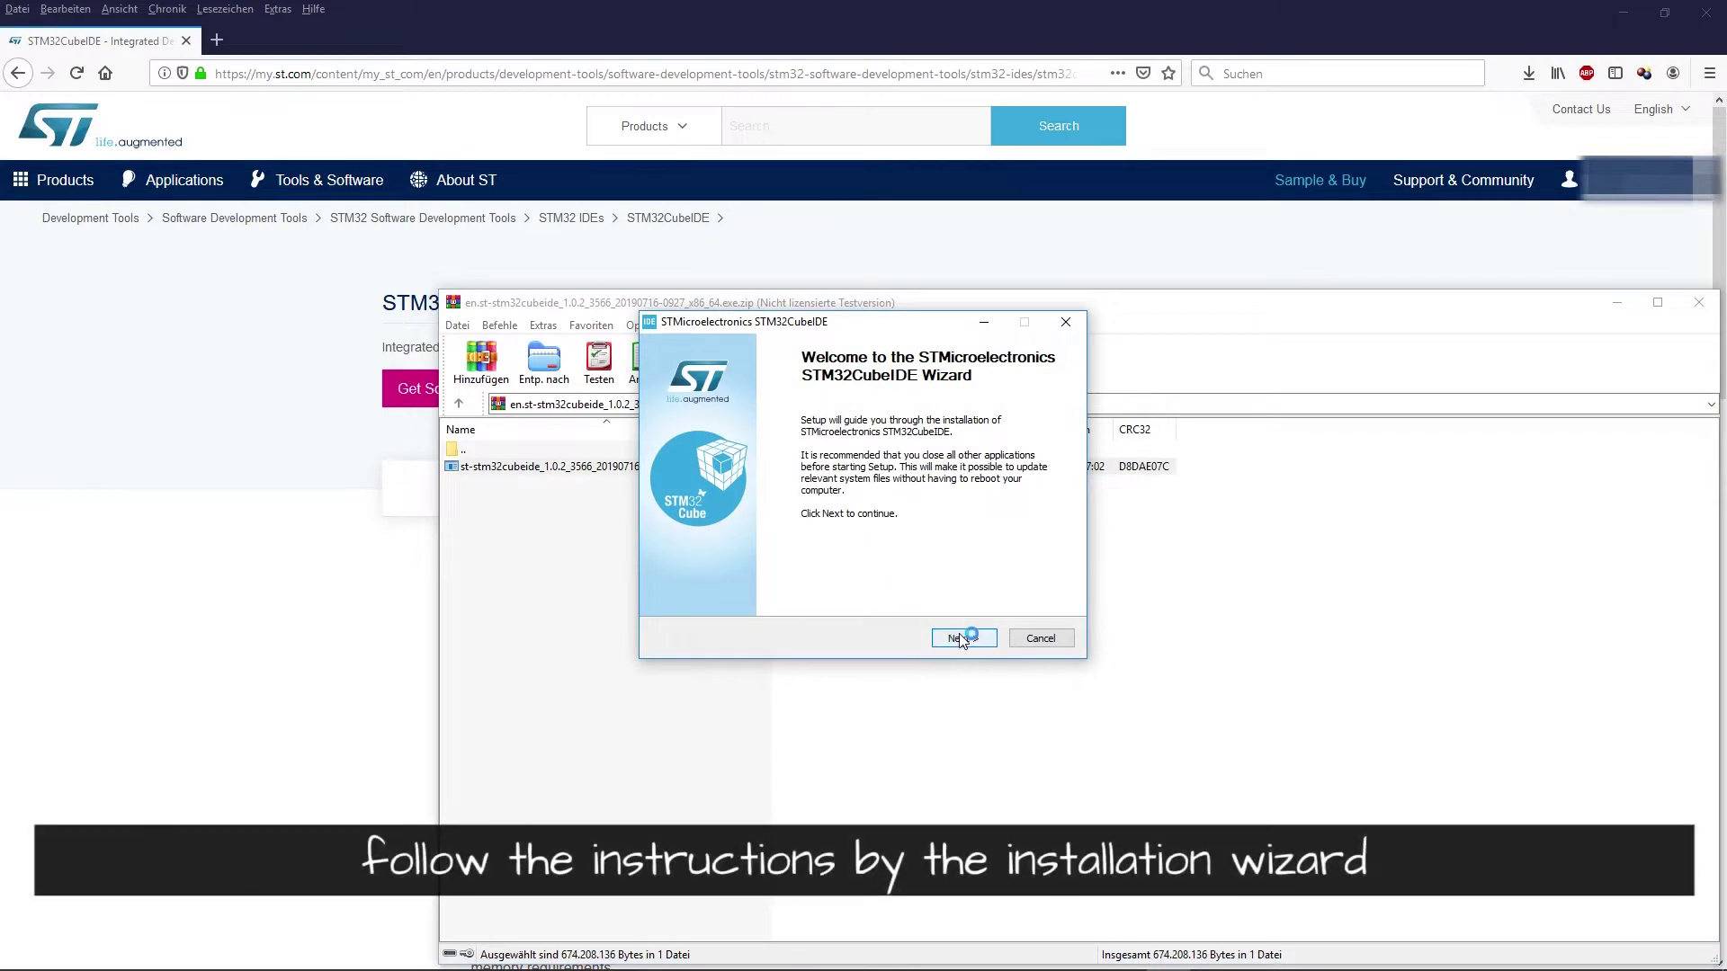
- Install STM32CubeIDE, agreeing to the license and keeping the SEGGER J-Link drivers, ST-LINK drivers, ST-LINK server and desktop shortcut selected
click(960, 638)
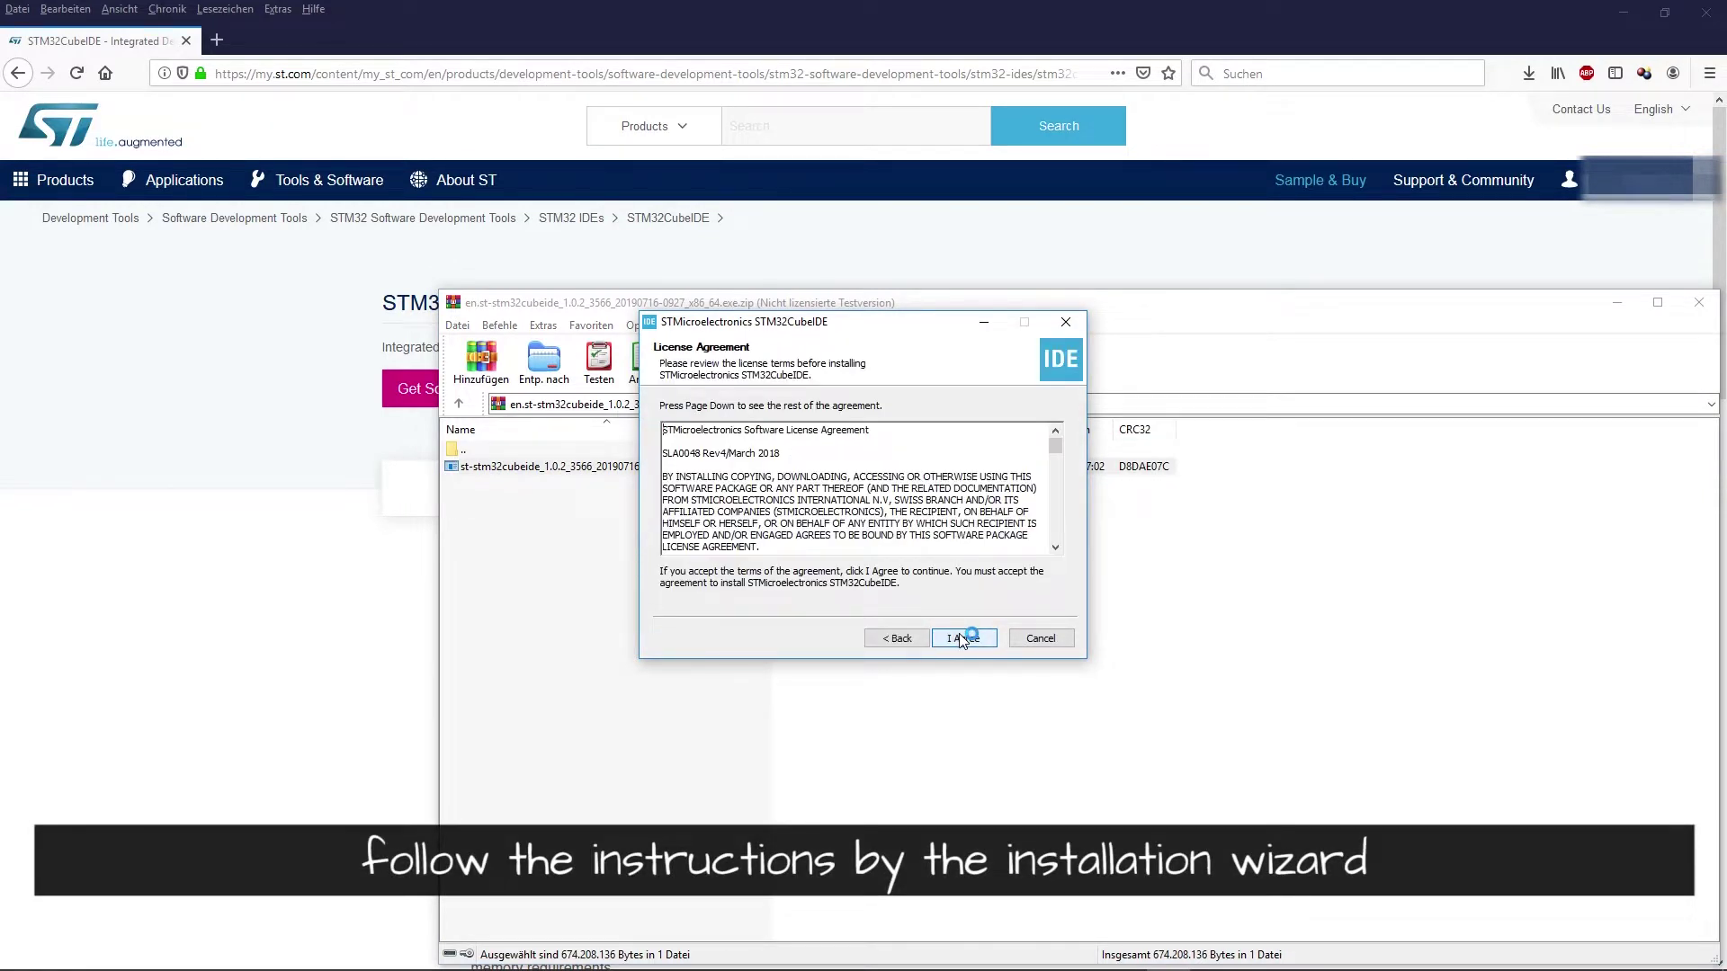
click(961, 639)
click(960, 638)
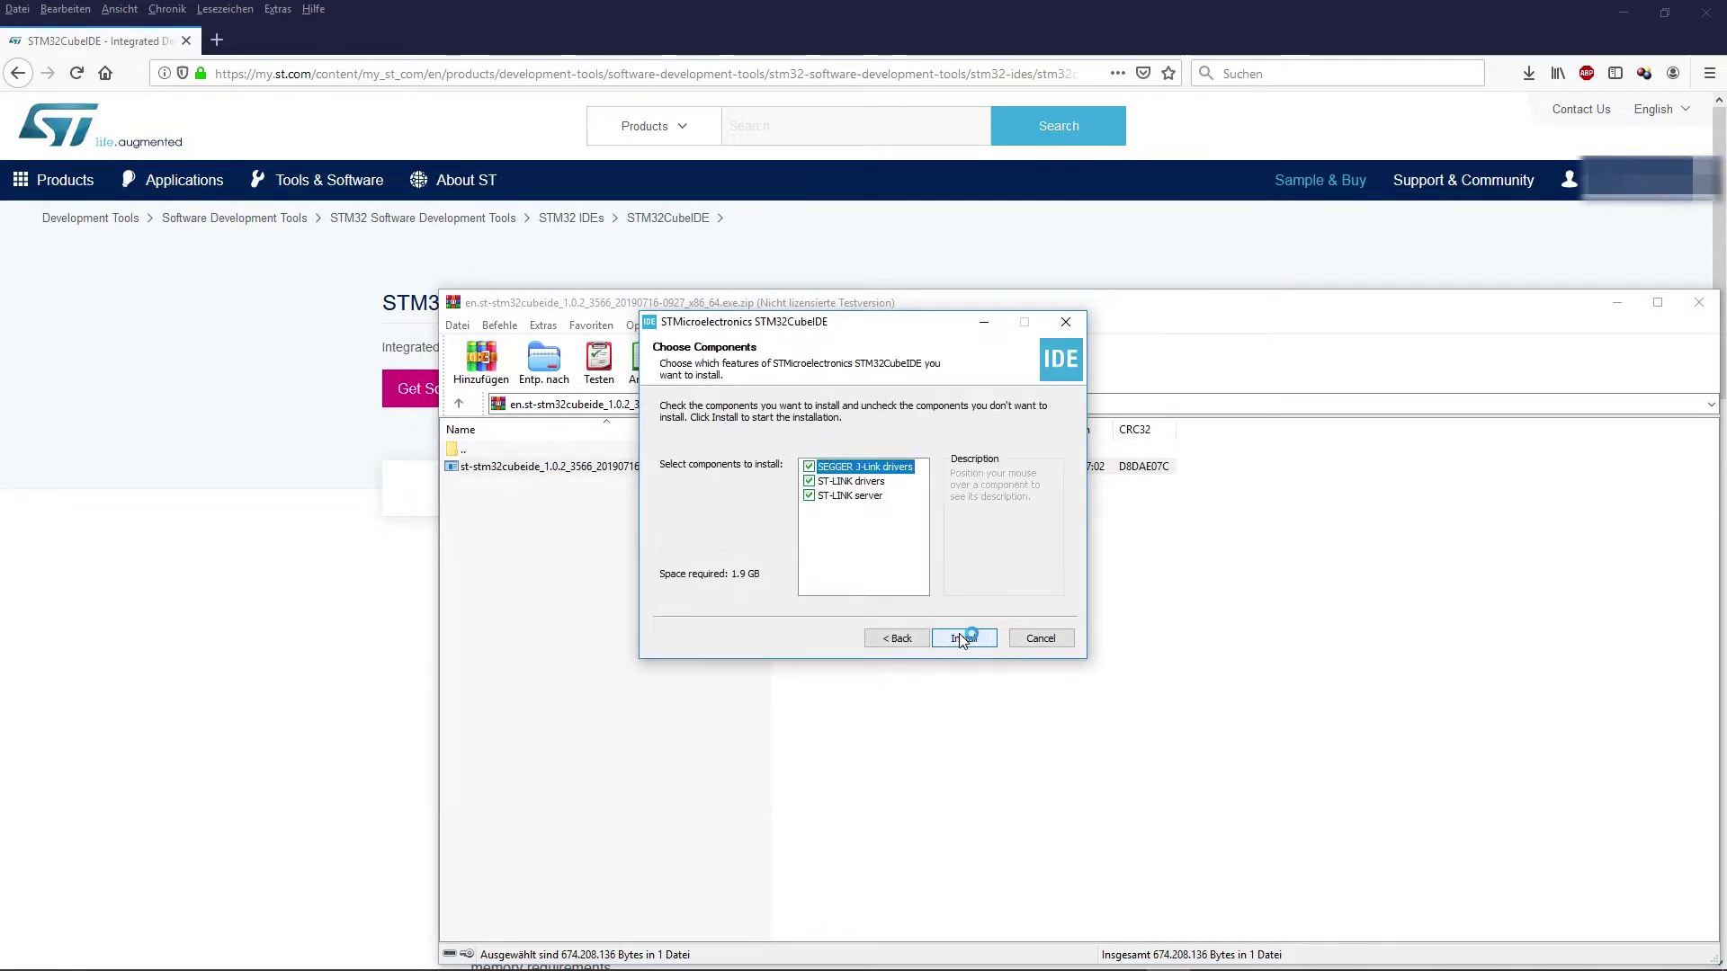
click(961, 639)
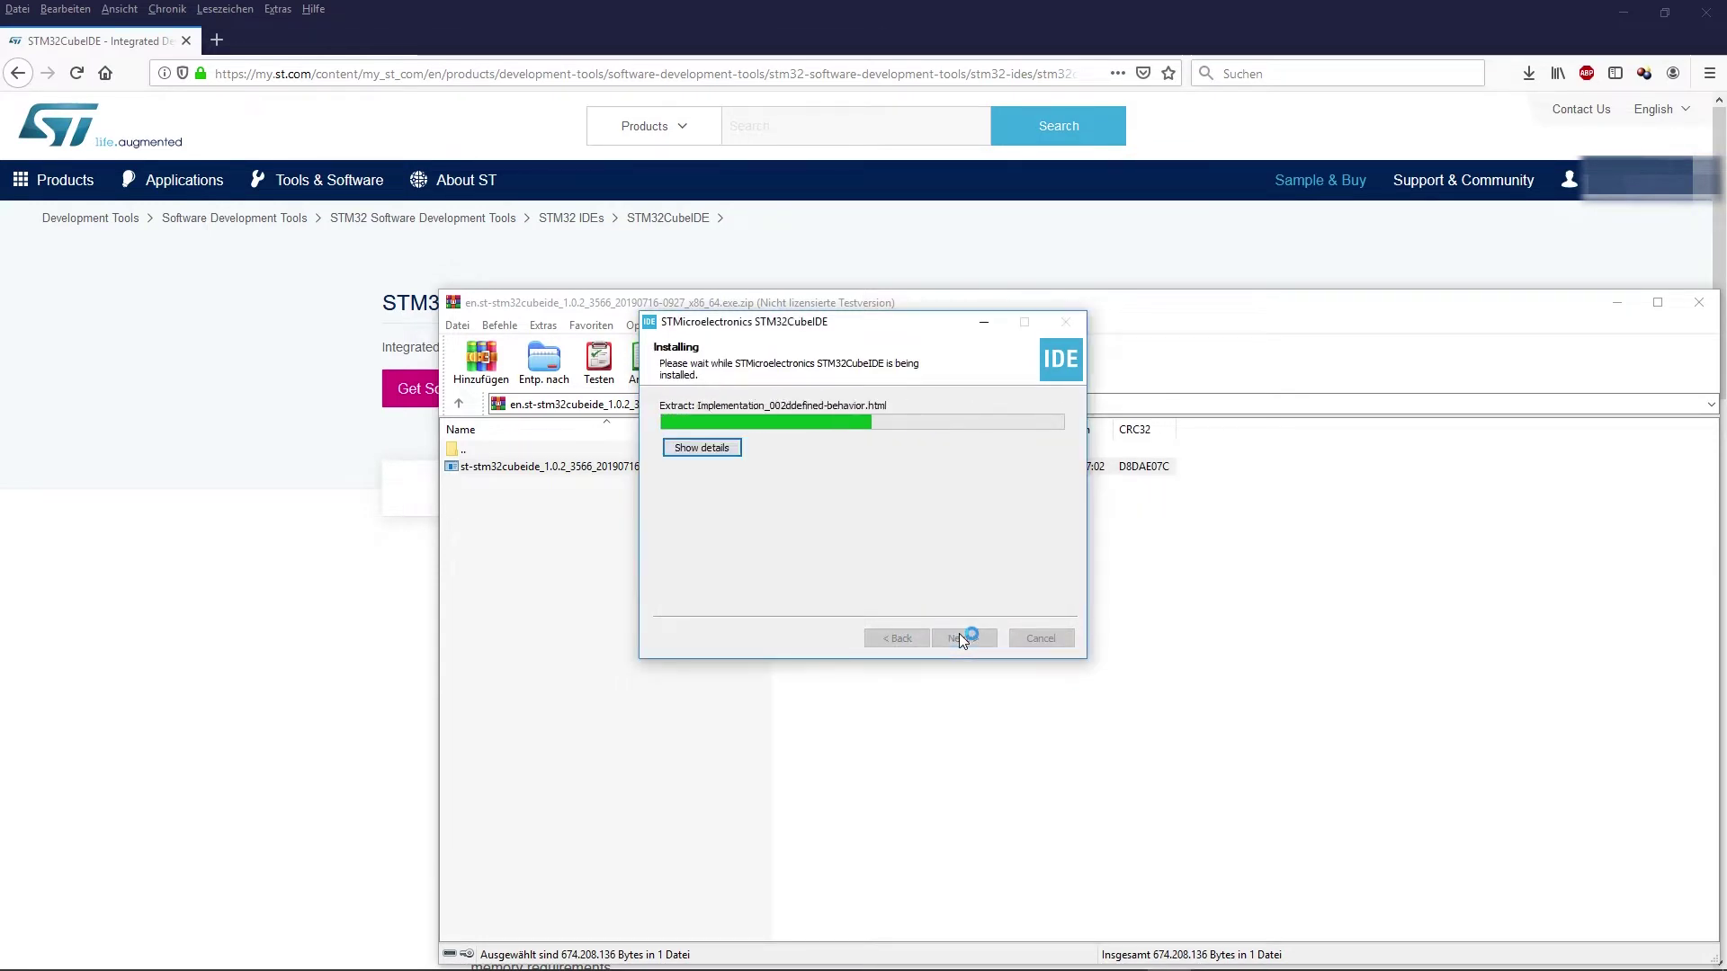
click(959, 637)
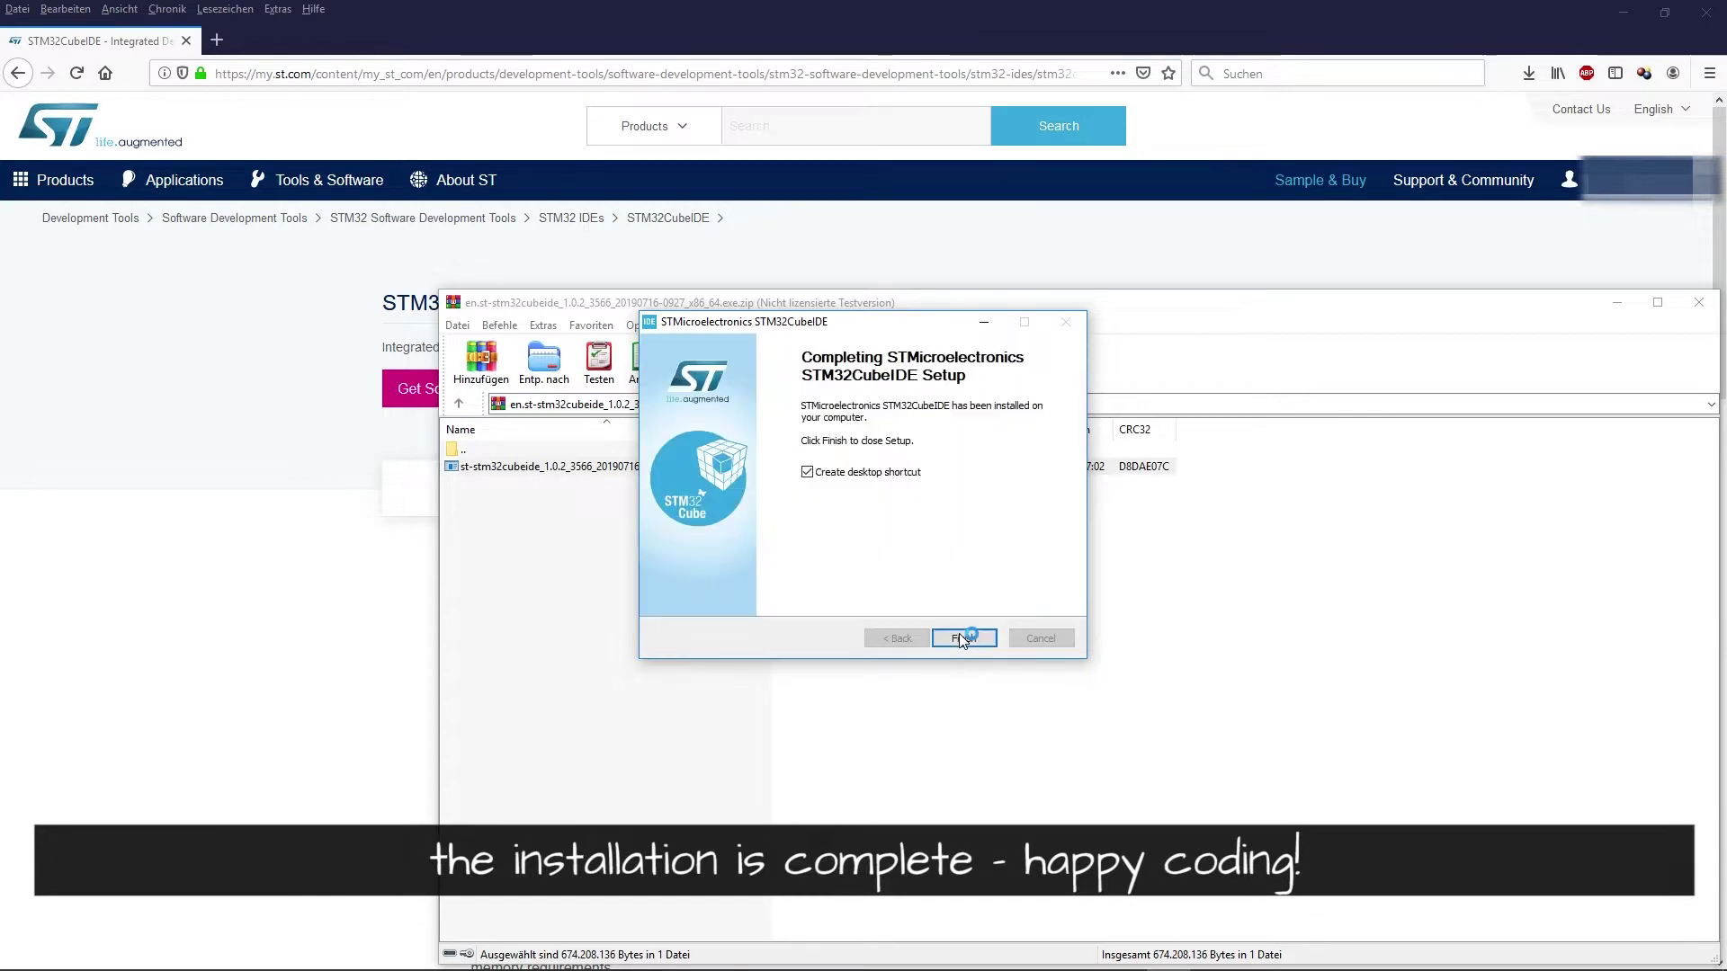
click(961, 639)
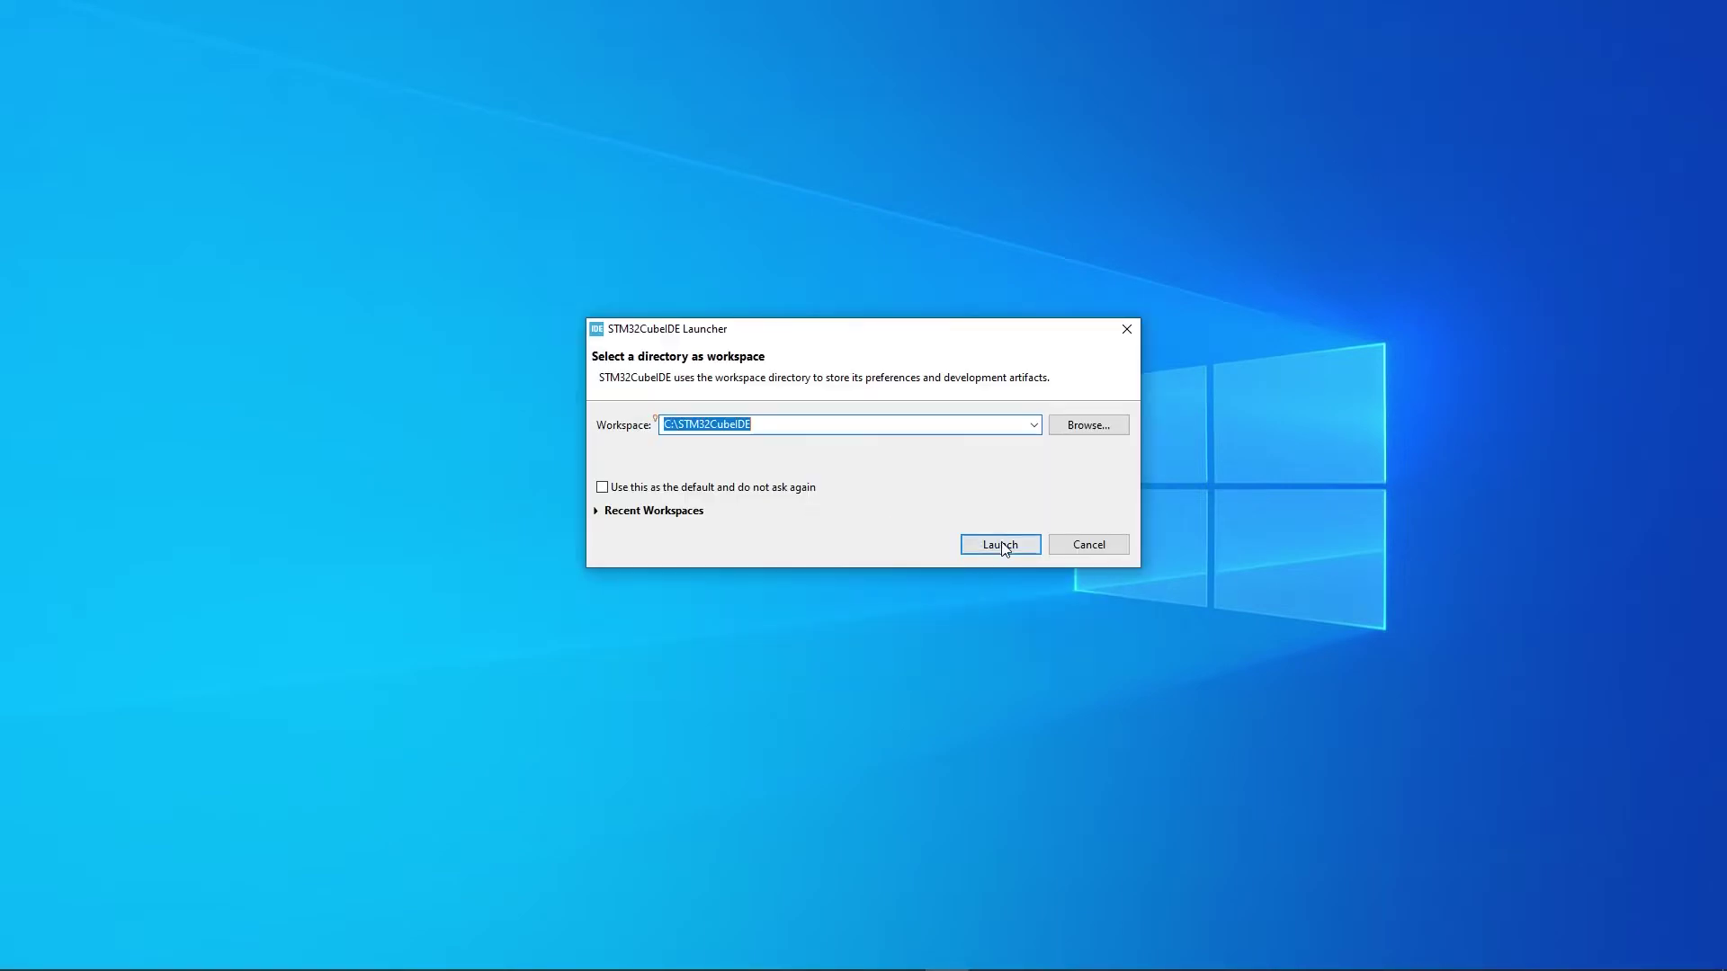
- Launch STM32CubeIDE with the workspace C:\STM32CubeIDE and start a new STM32 project
click(1003, 546)
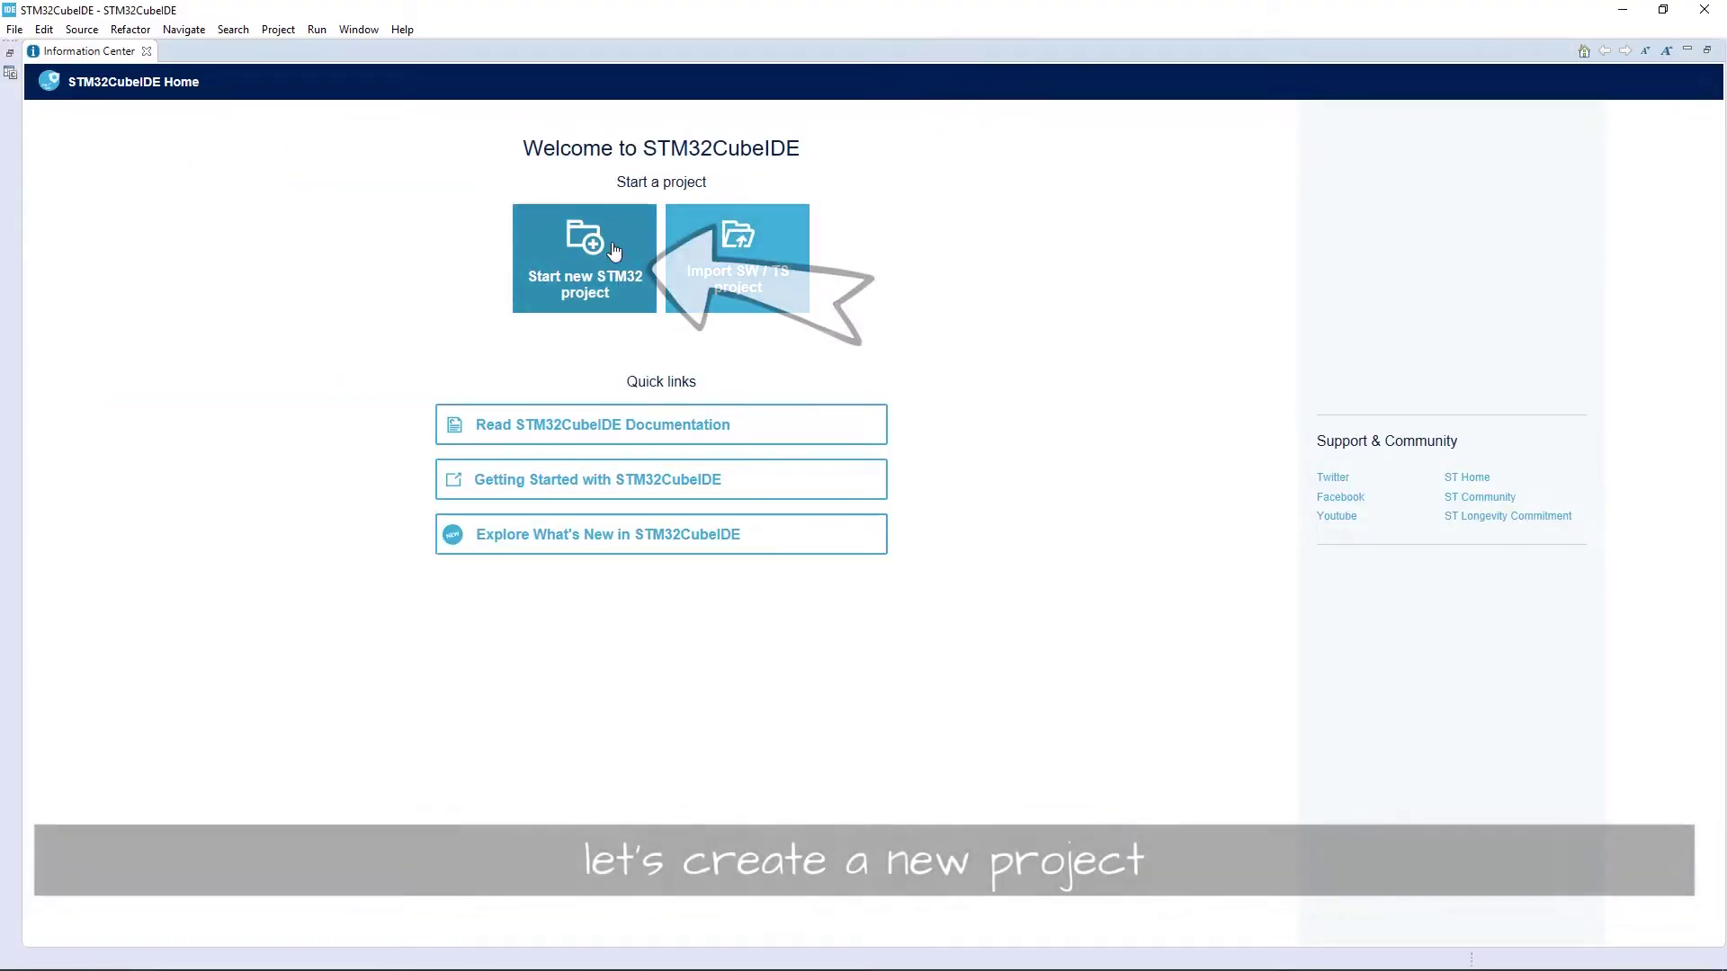
click(627, 270)
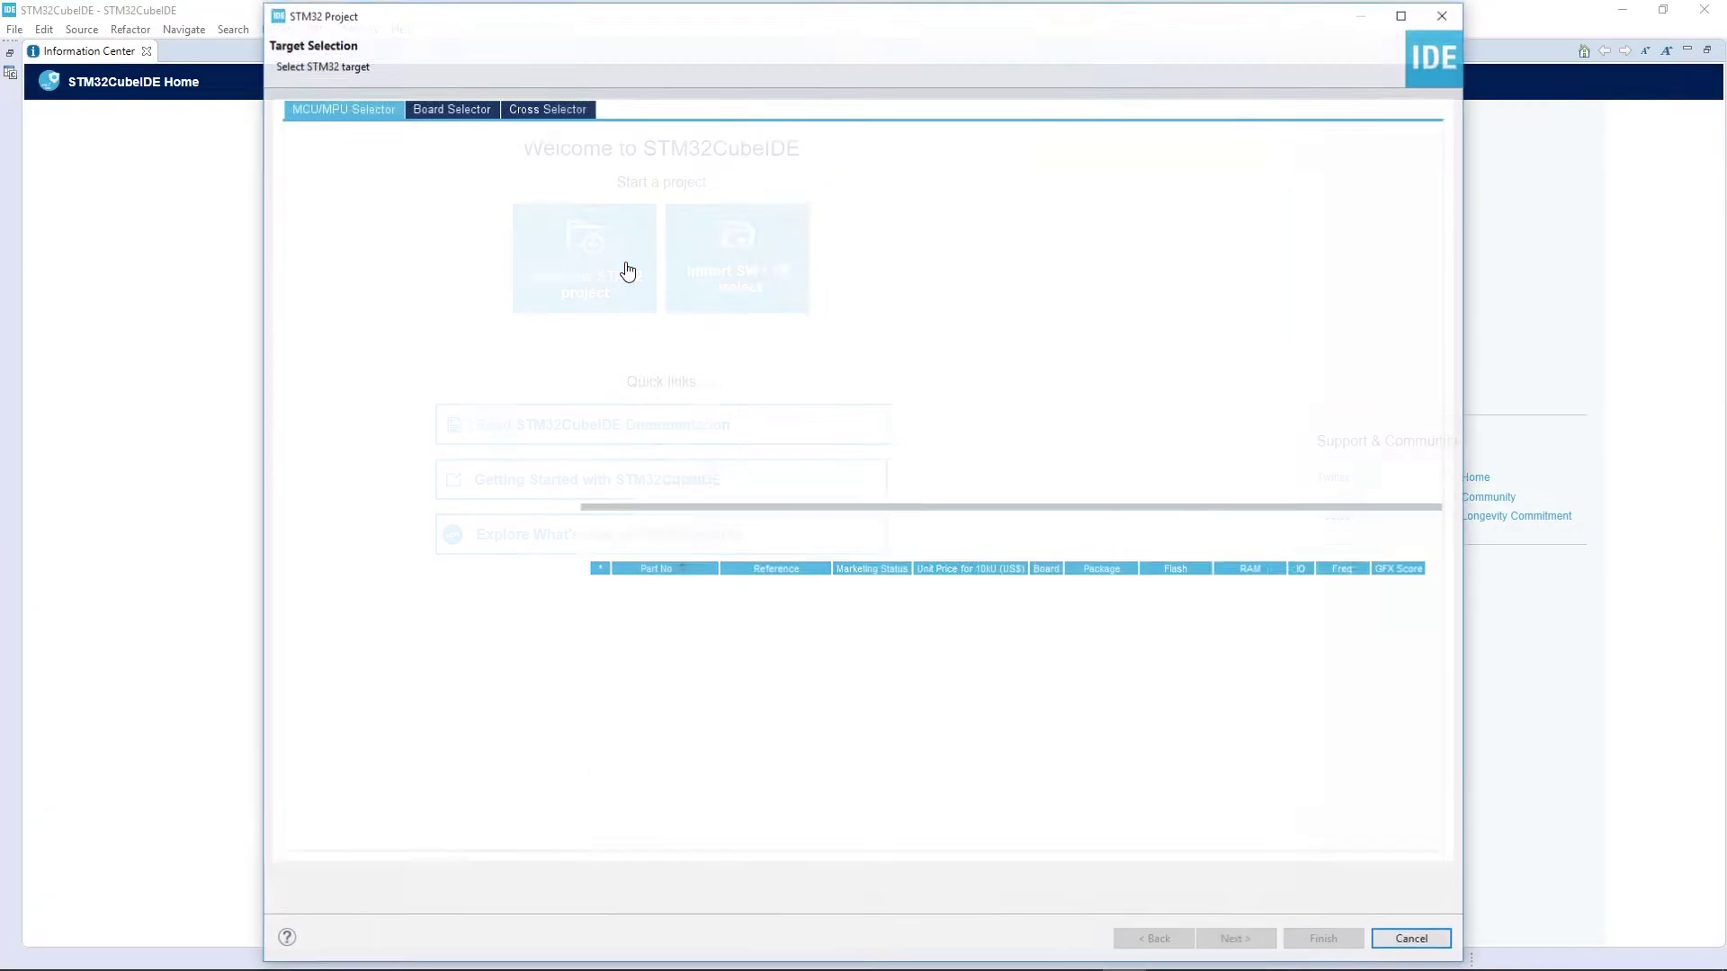
- Filter the boards by Discovery kit type and STM32F7 series, and choose 32F746GDISCOVERY as the project target
click(461, 107)
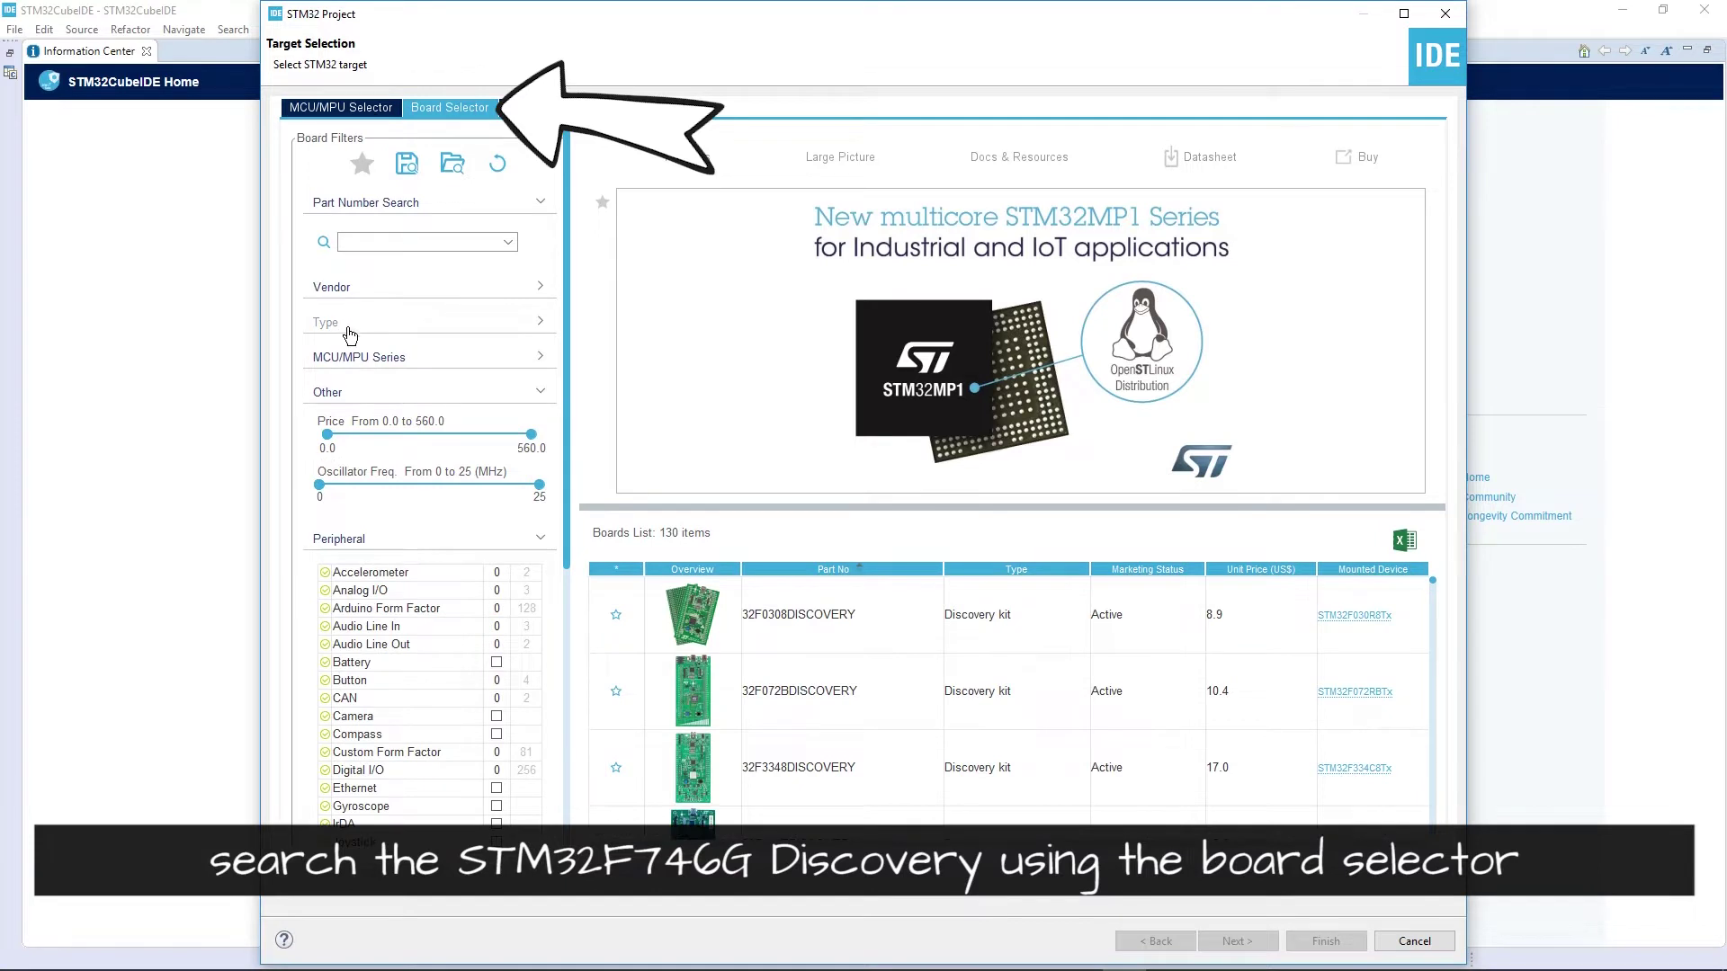
click(350, 325)
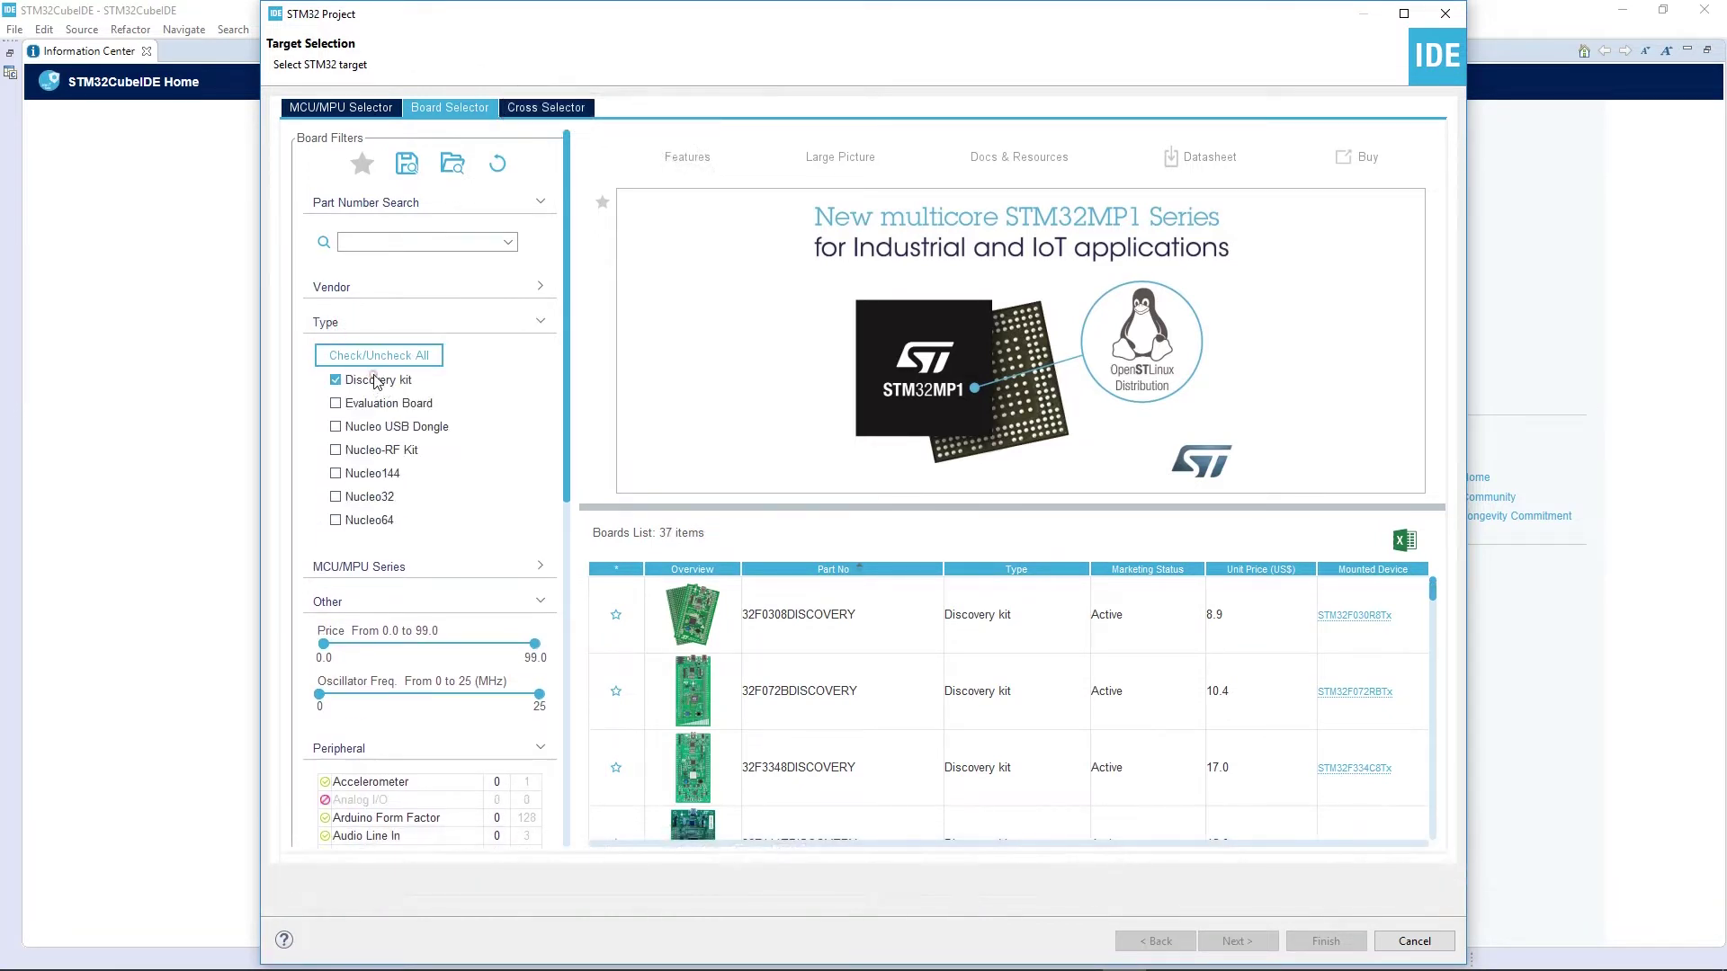
click(384, 574)
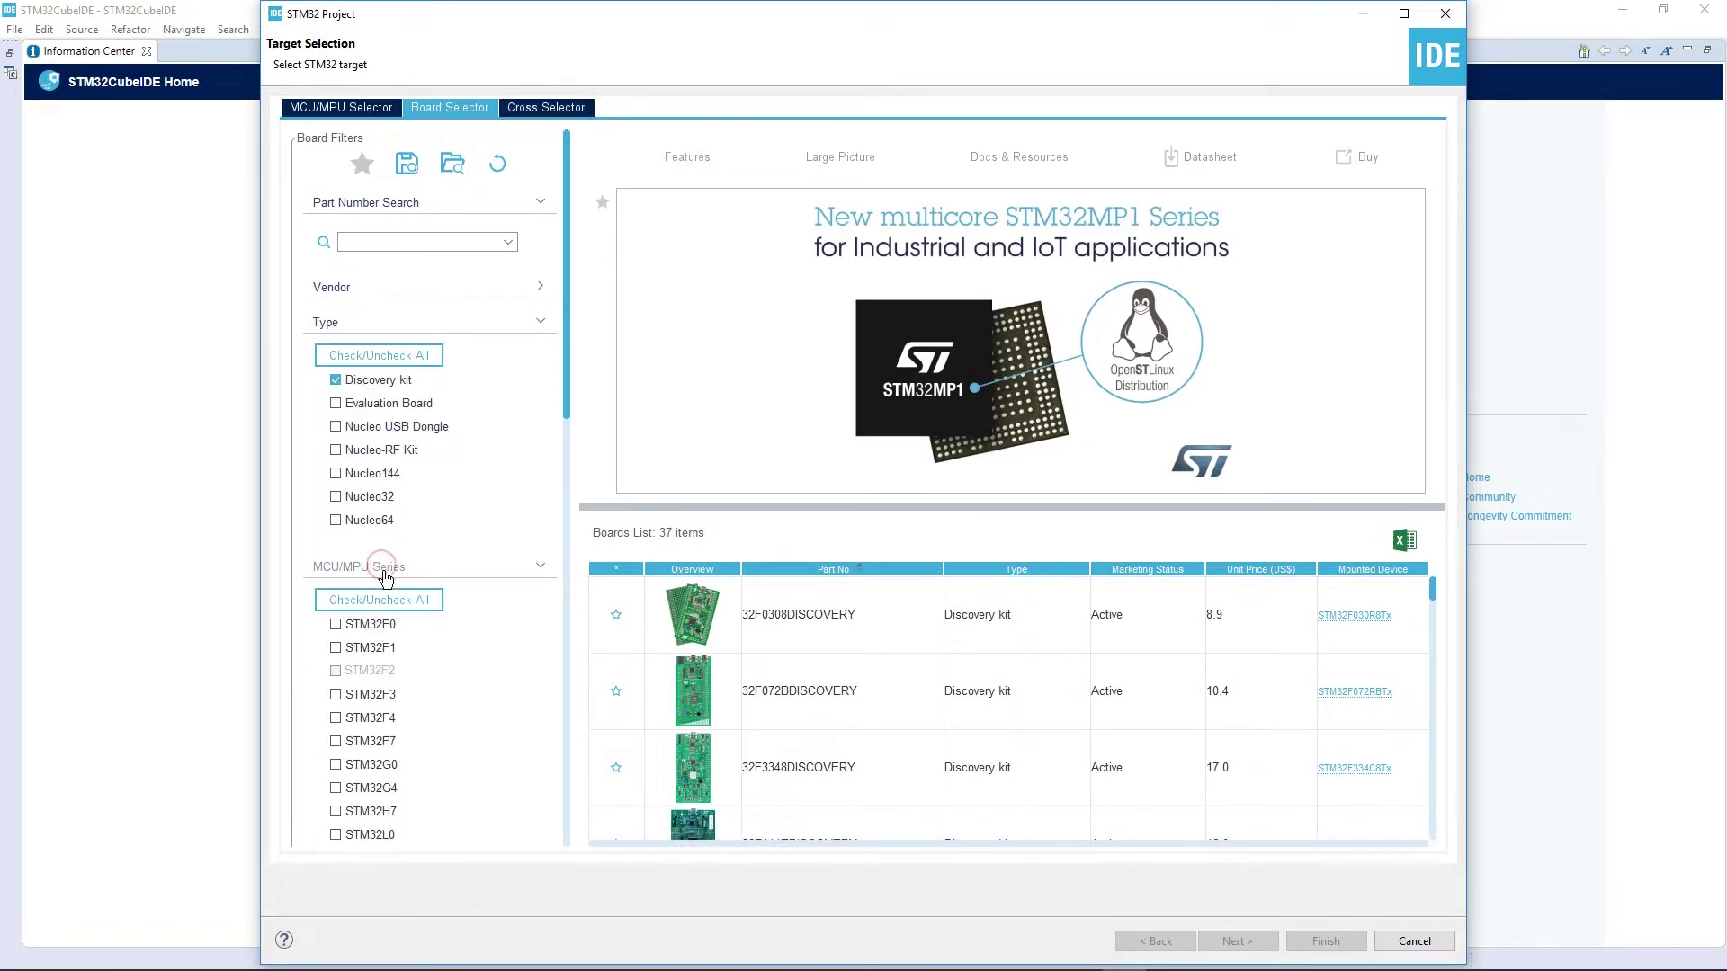
click(382, 745)
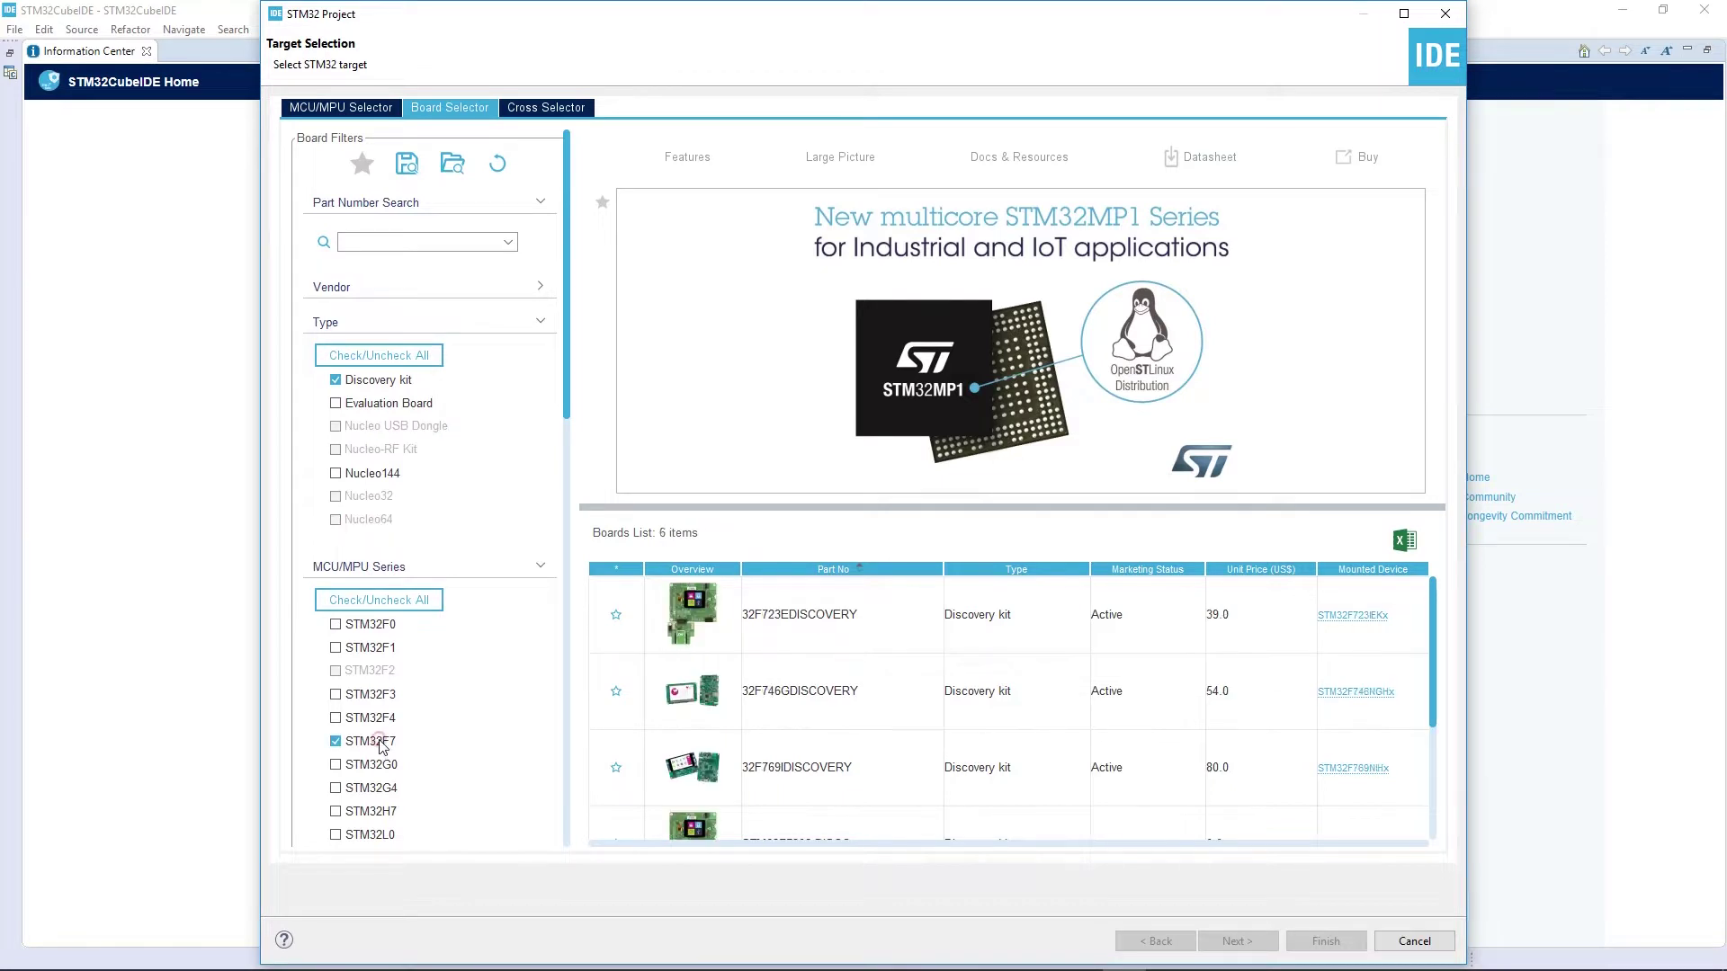
click(832, 689)
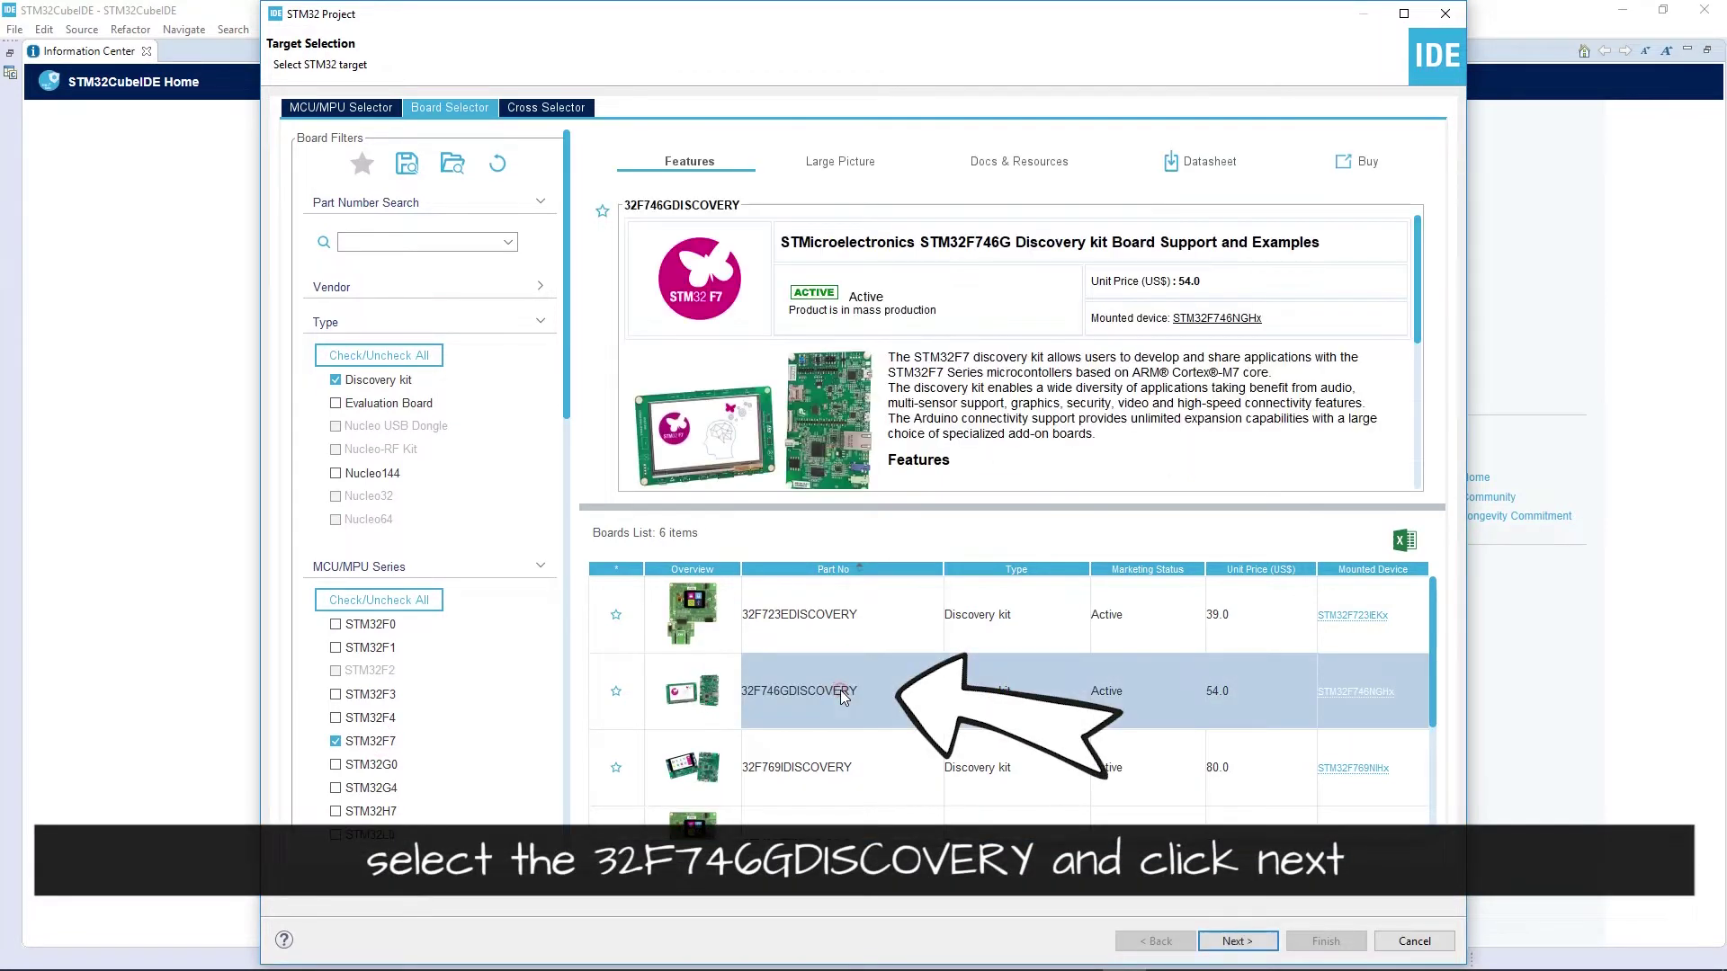
click(1238, 941)
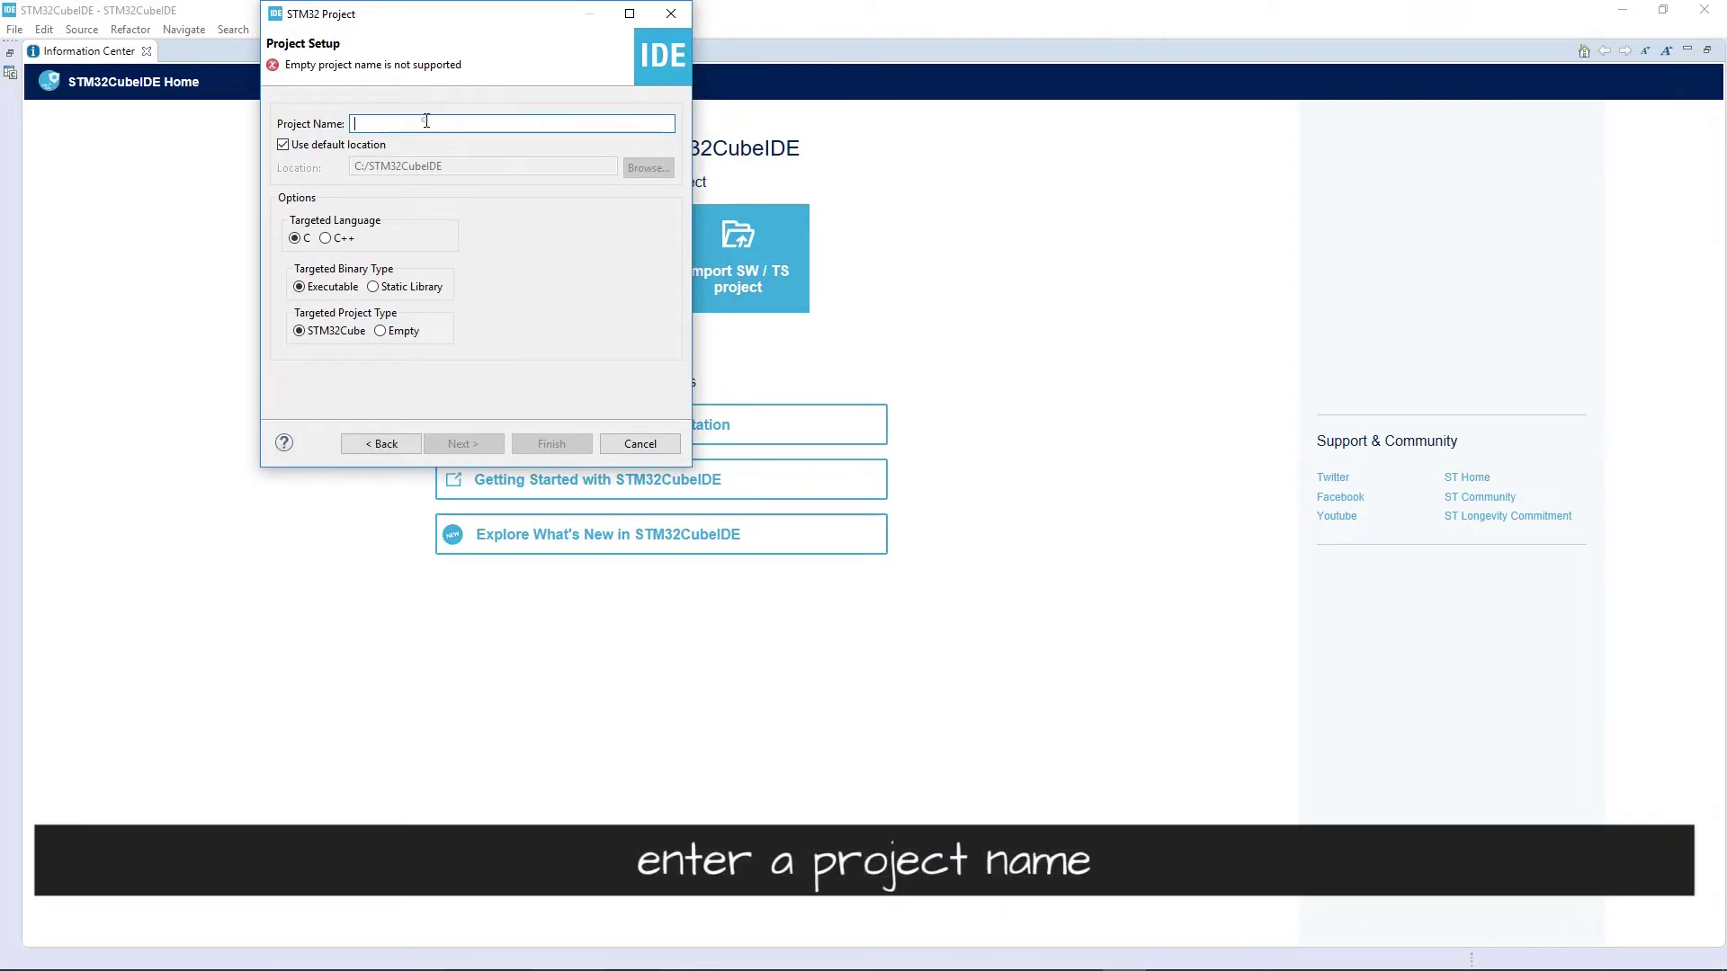
- Create the project as BlinkLED, declining default peripheral initialization and agreeing to open the STM32CubeMx perspective
text(Bli)
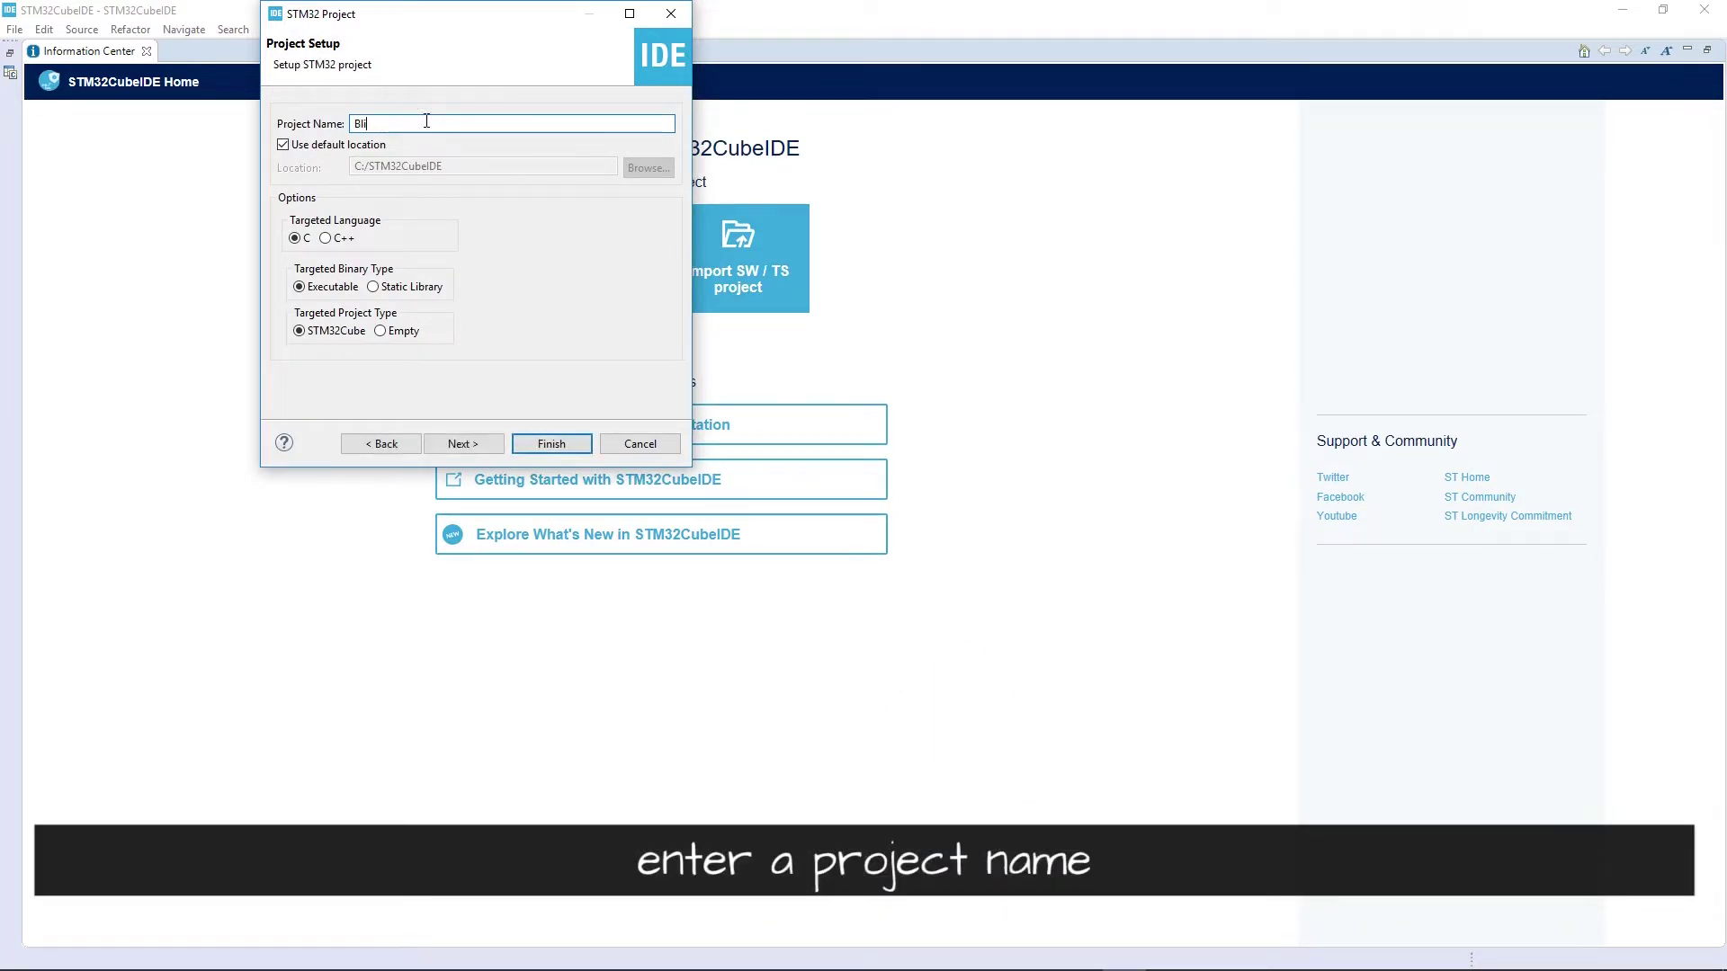
text(nkLED)
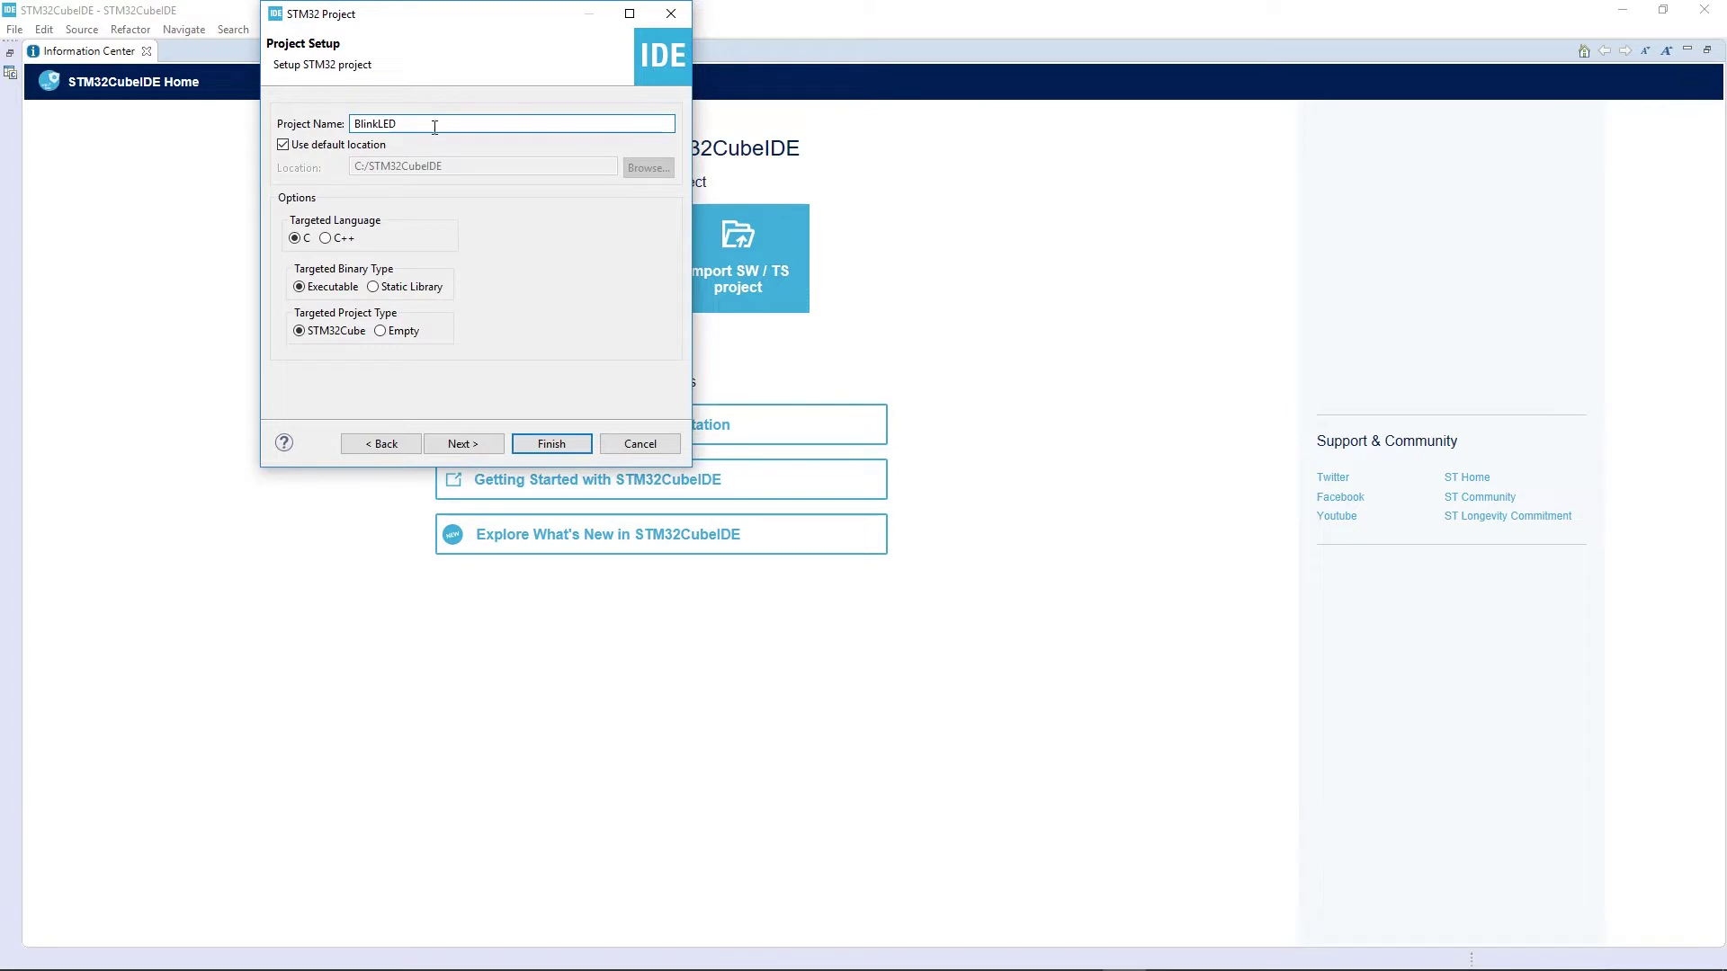
click(480, 444)
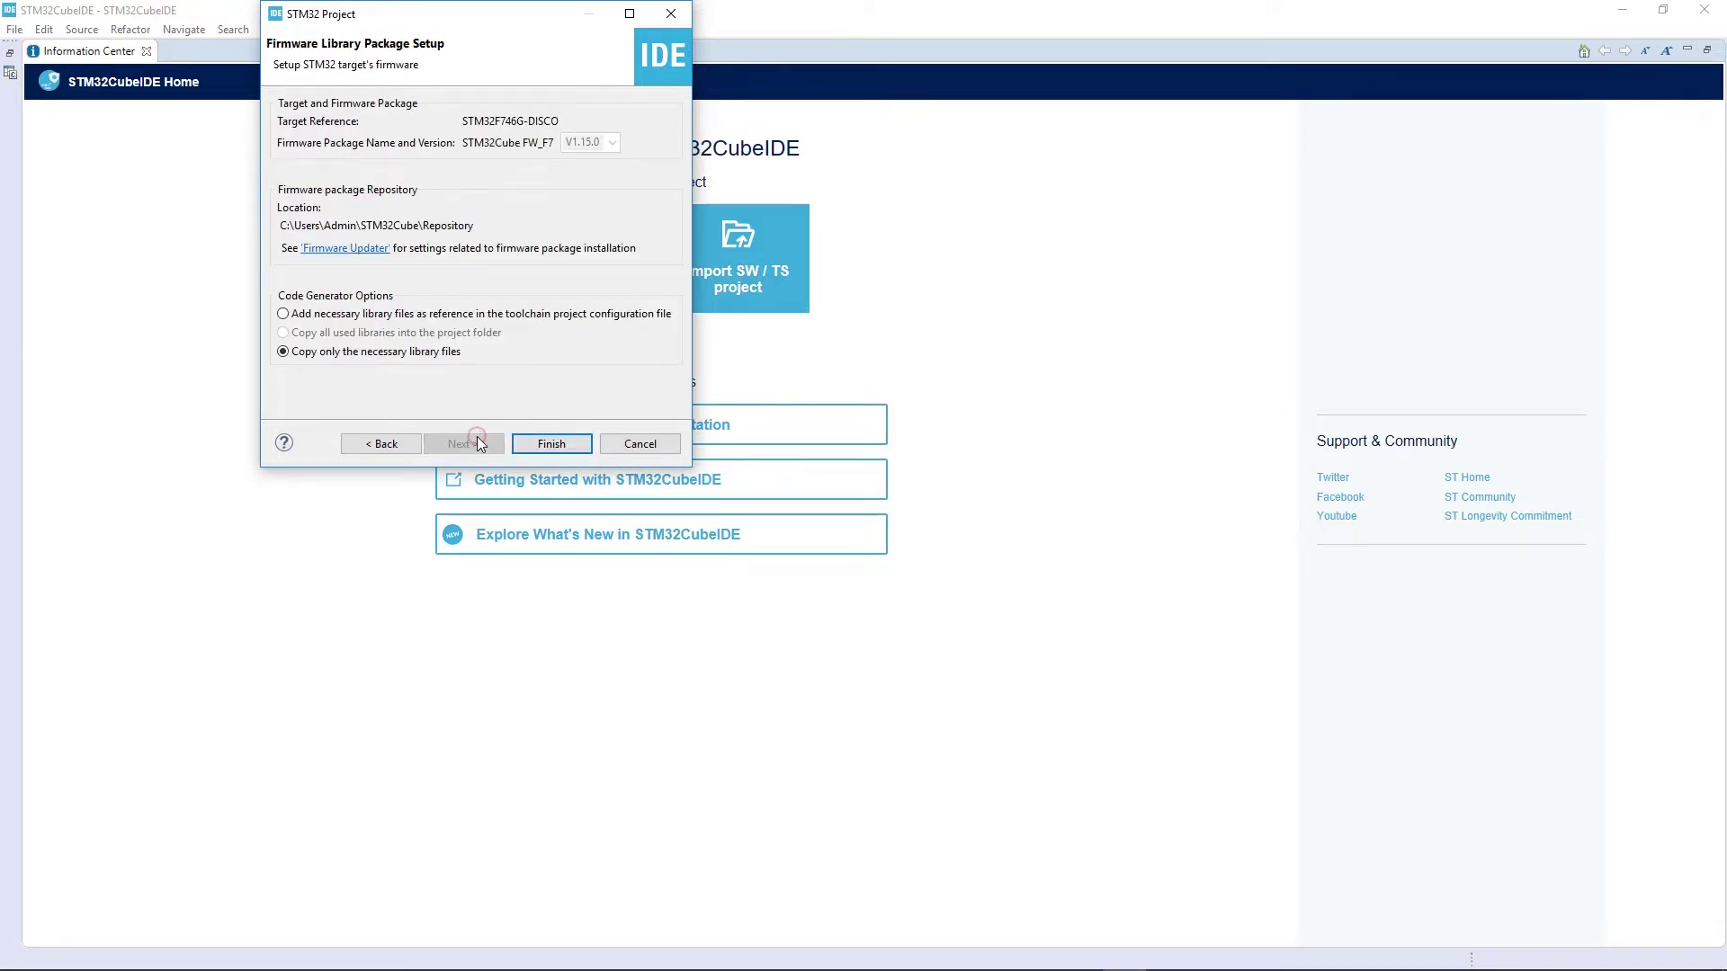
click(555, 444)
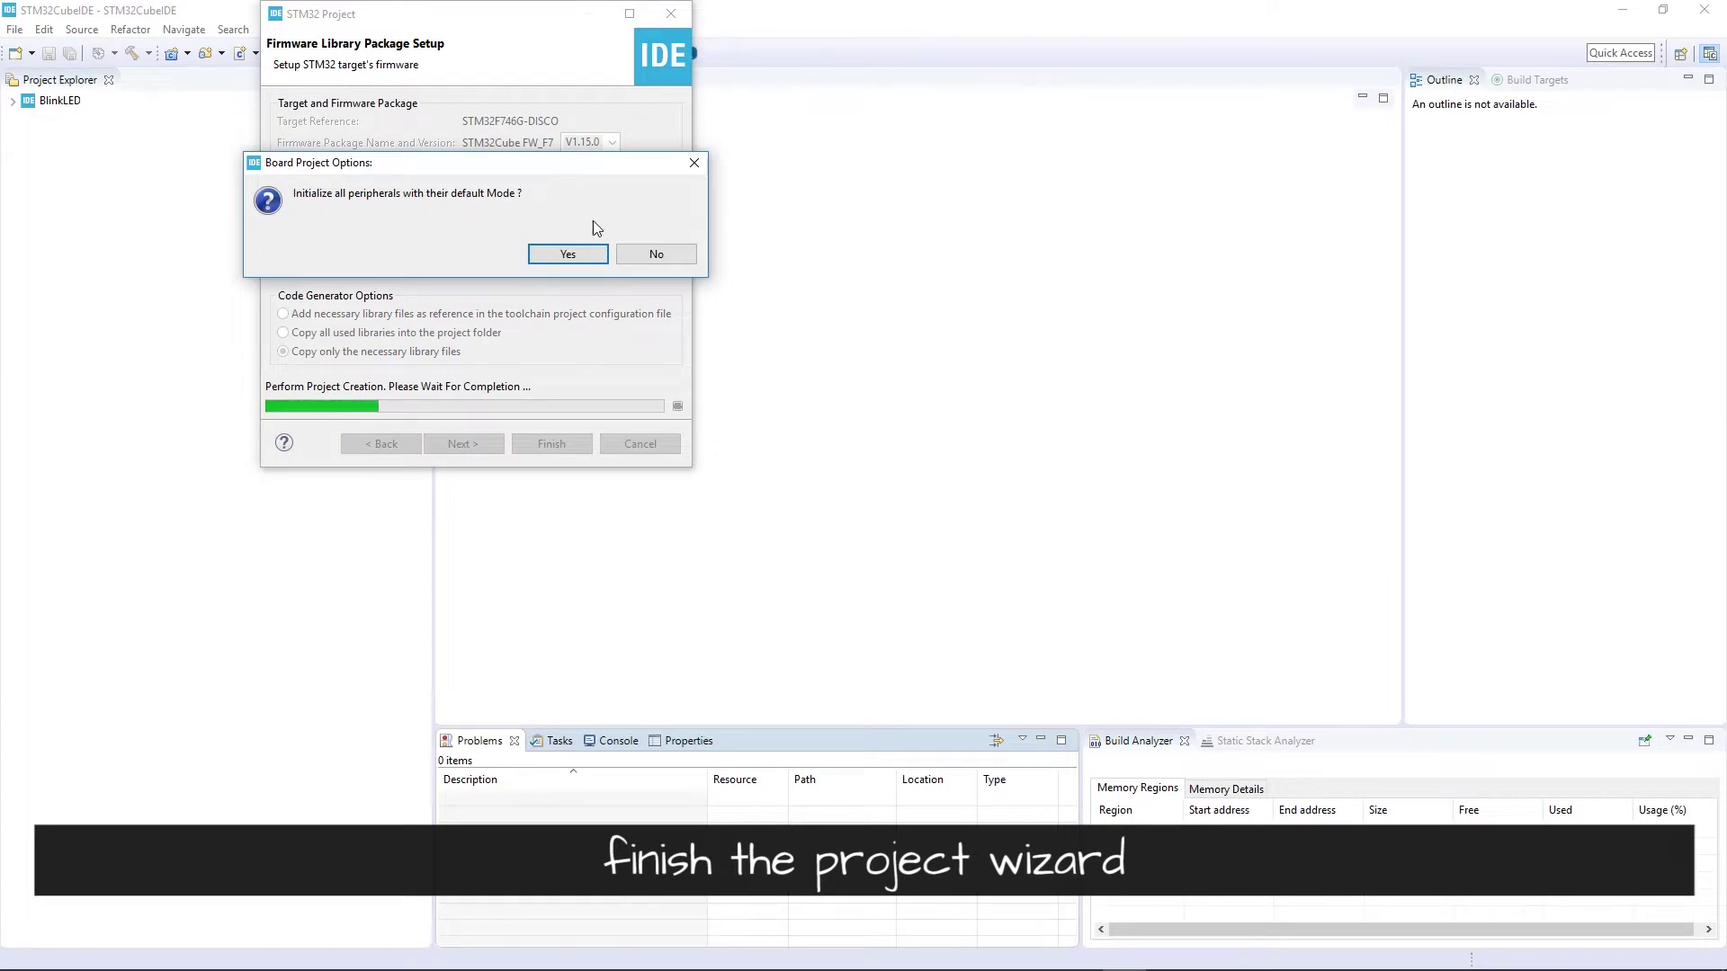
click(656, 255)
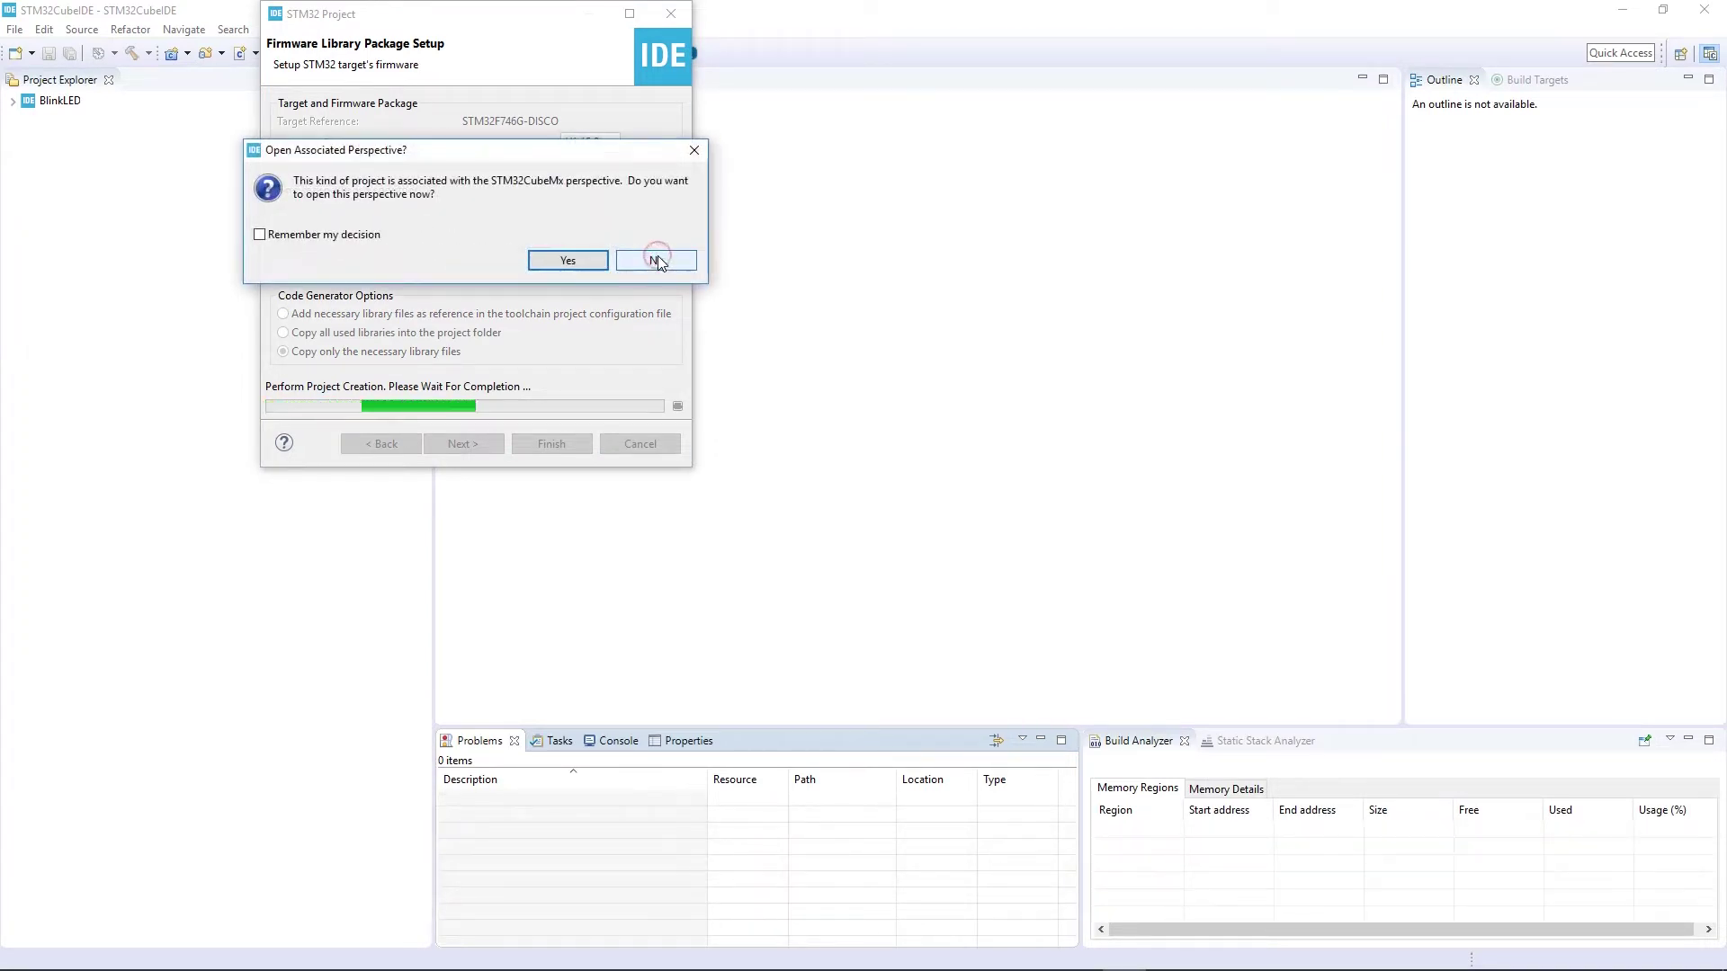
click(559, 261)
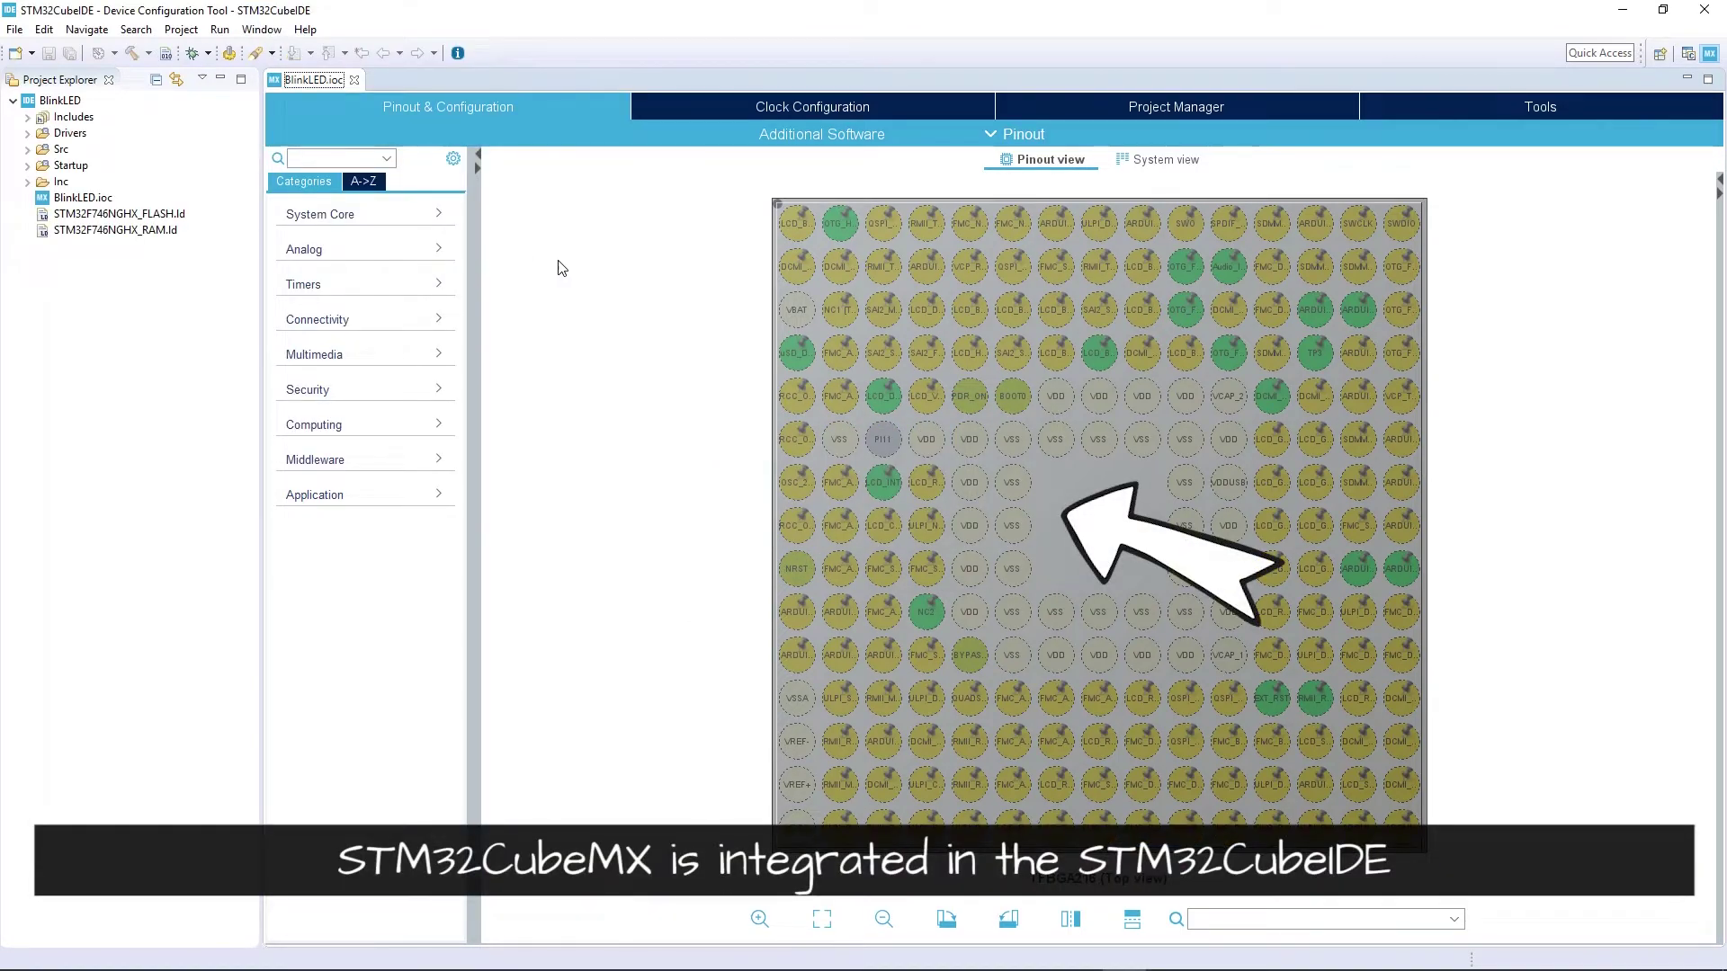
- Expand the project's Src and Inc folders to view the source and header files, and return to the pinout configuration
click(27, 149)
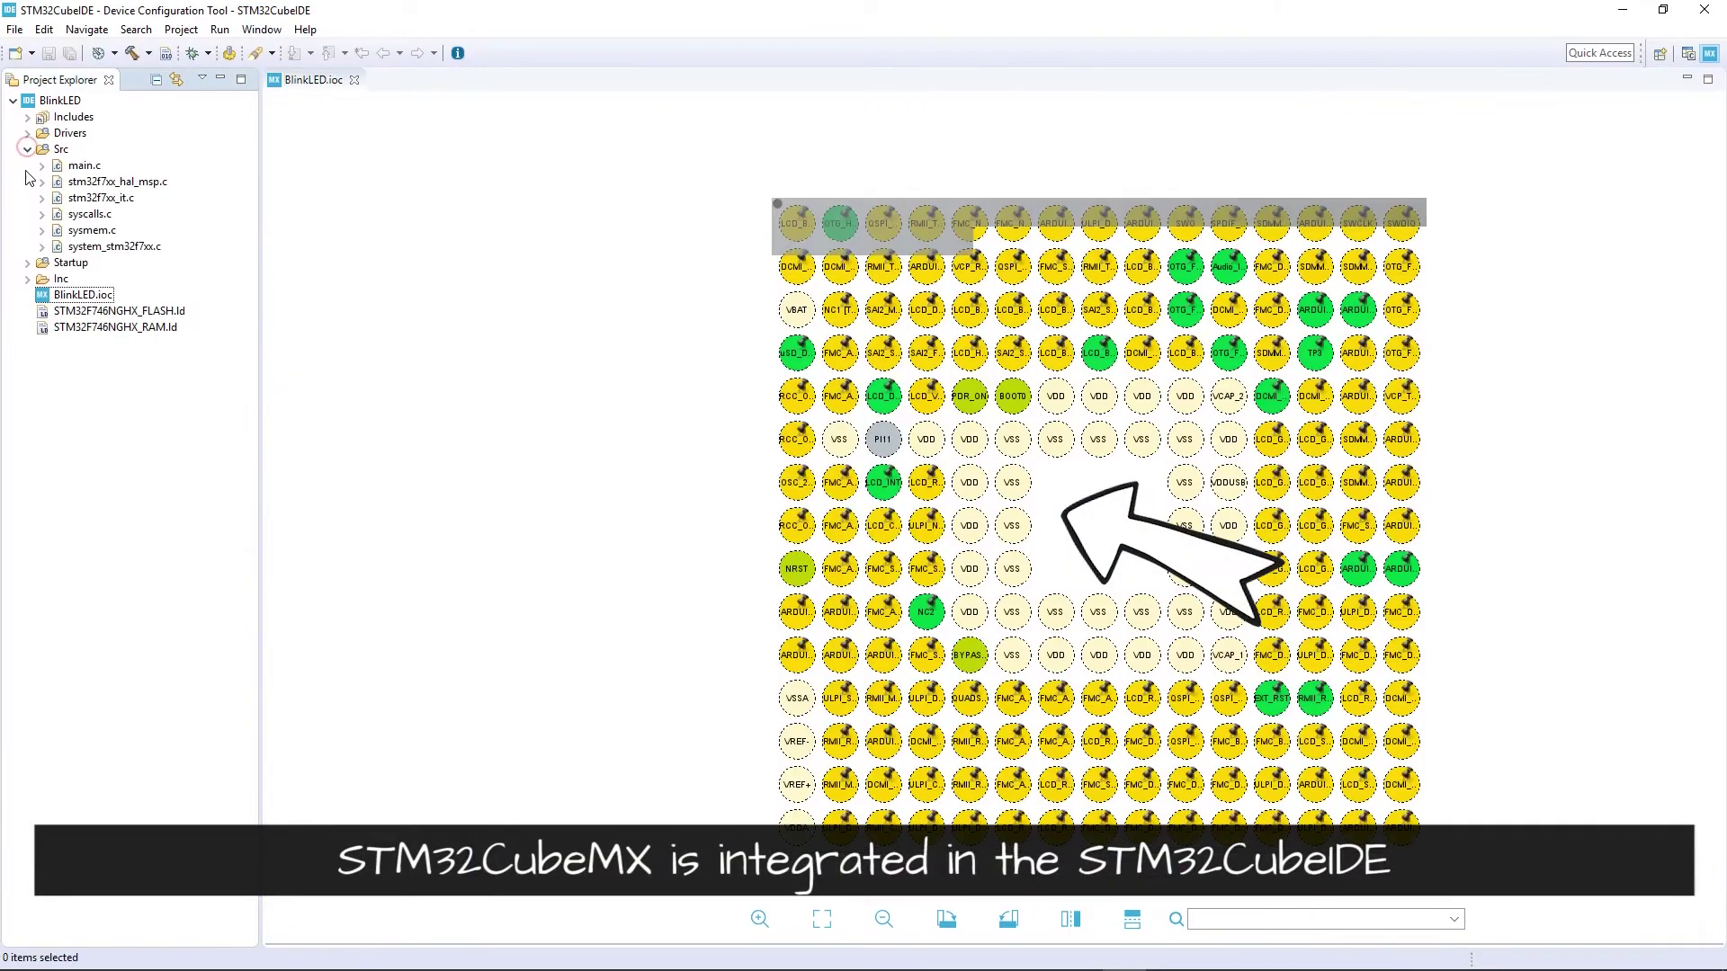
click(27, 279)
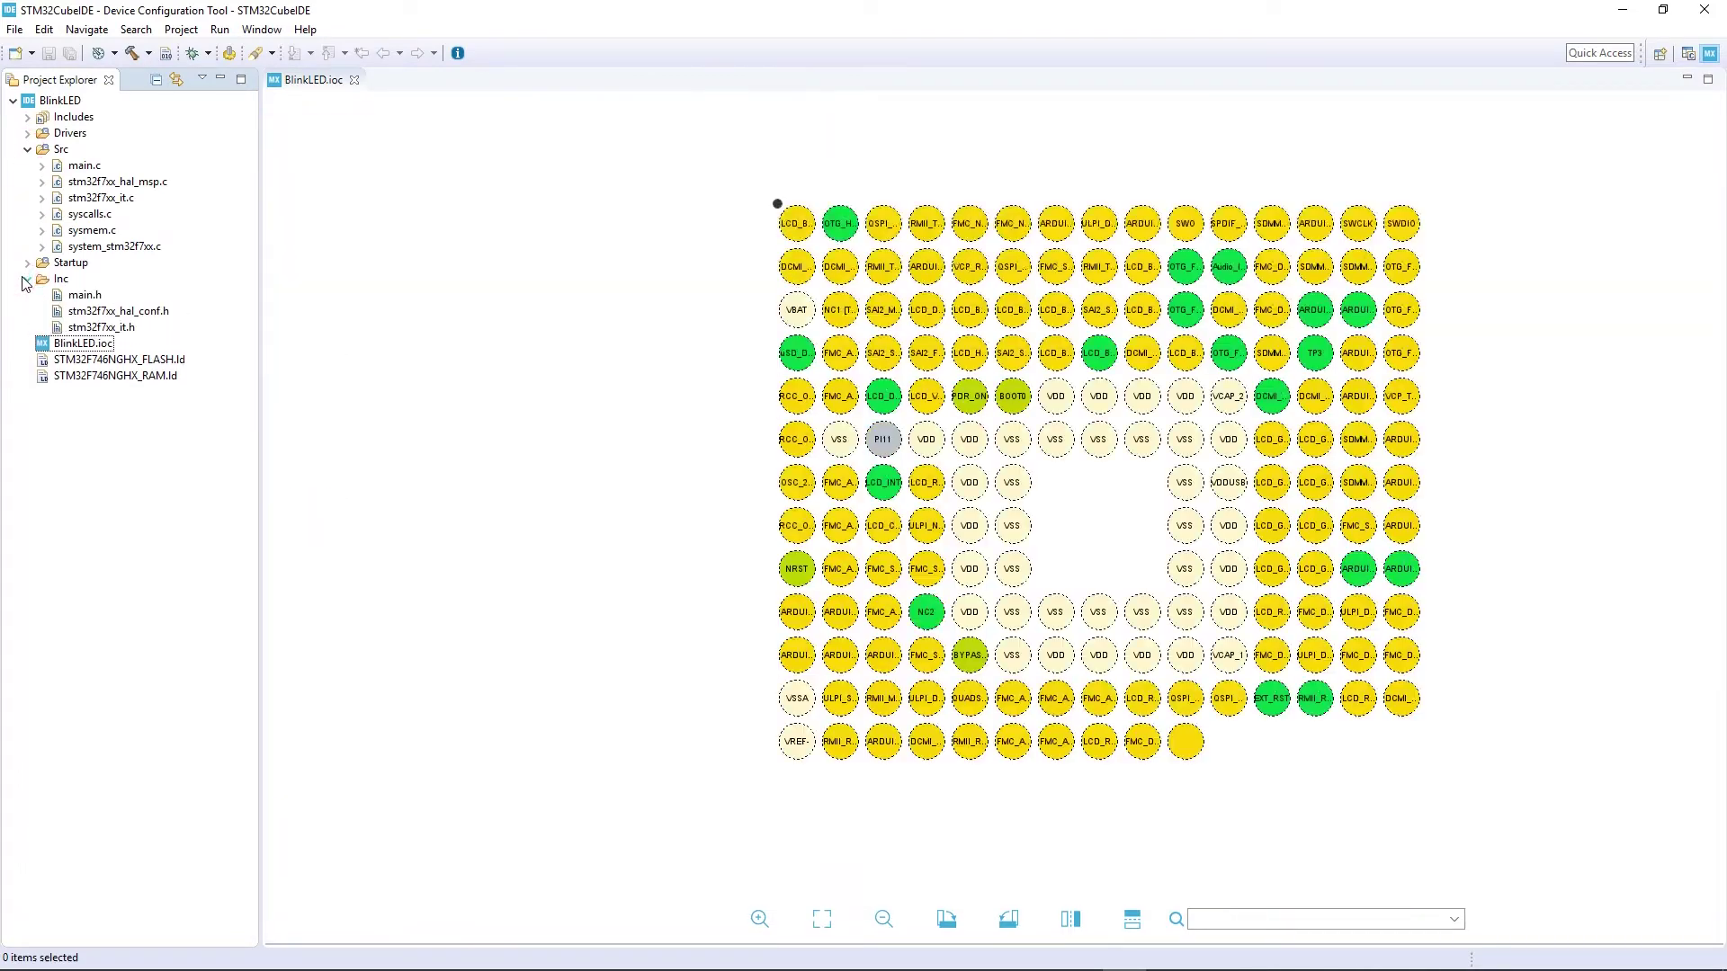
click(693, 366)
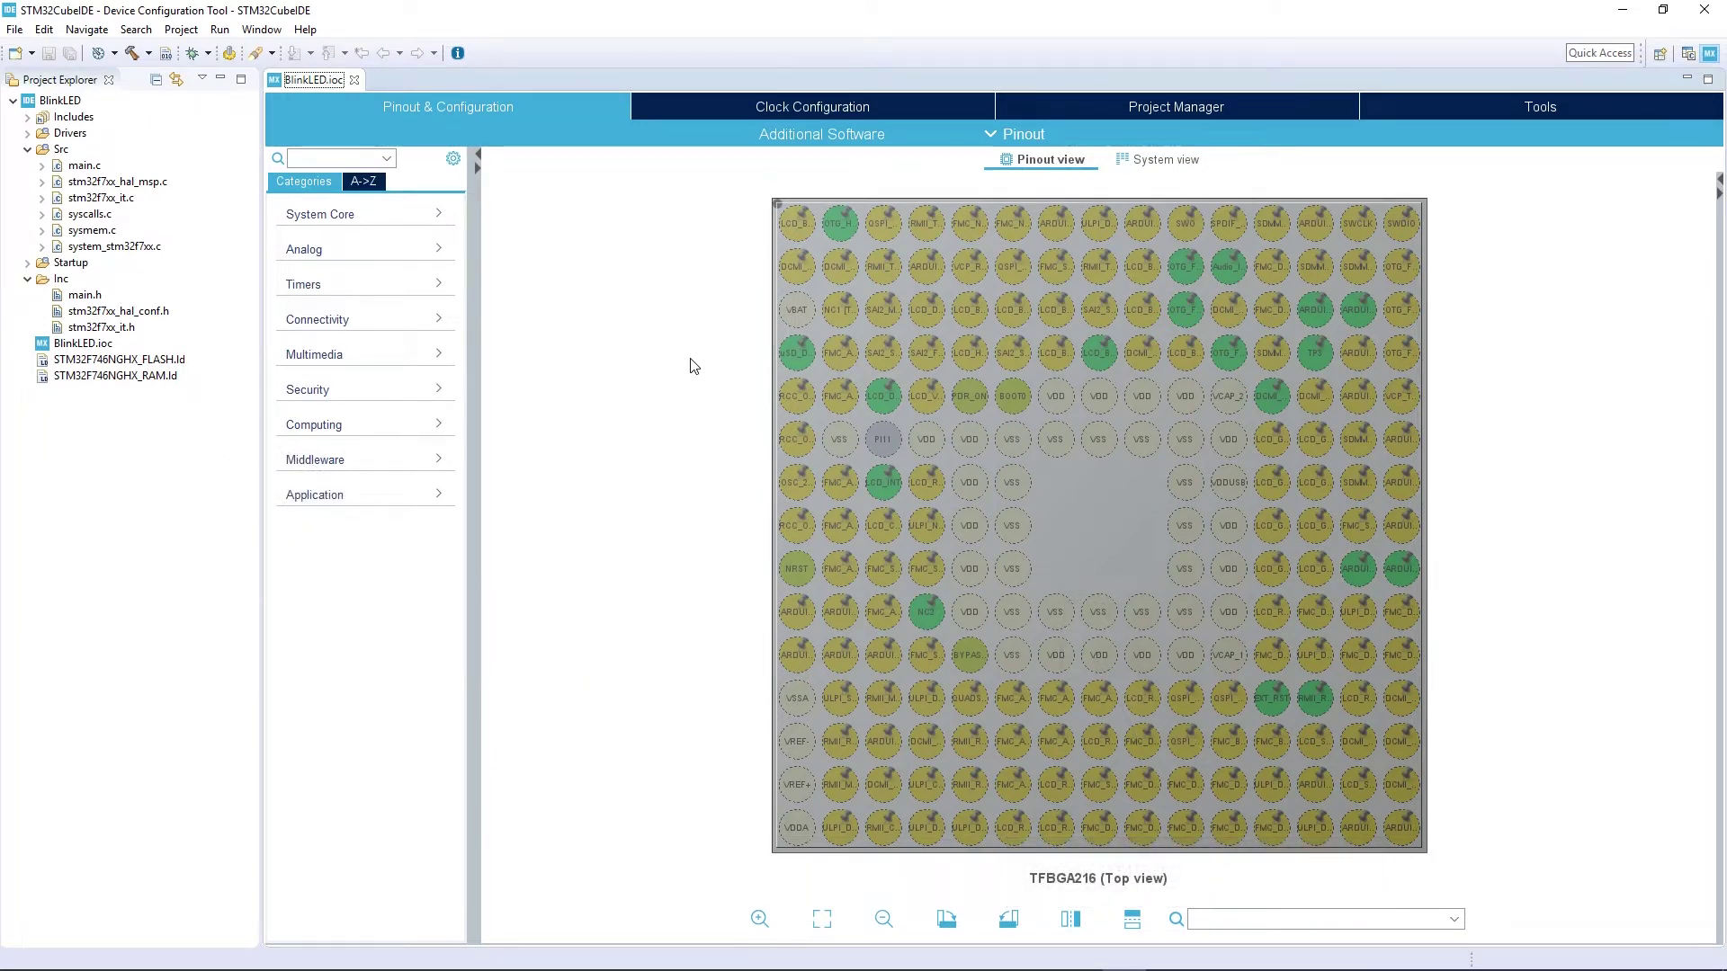
- Maximize the BlinkLED.ioc editor and set the SYS debug interface to Serial Wire
double_click(328, 81)
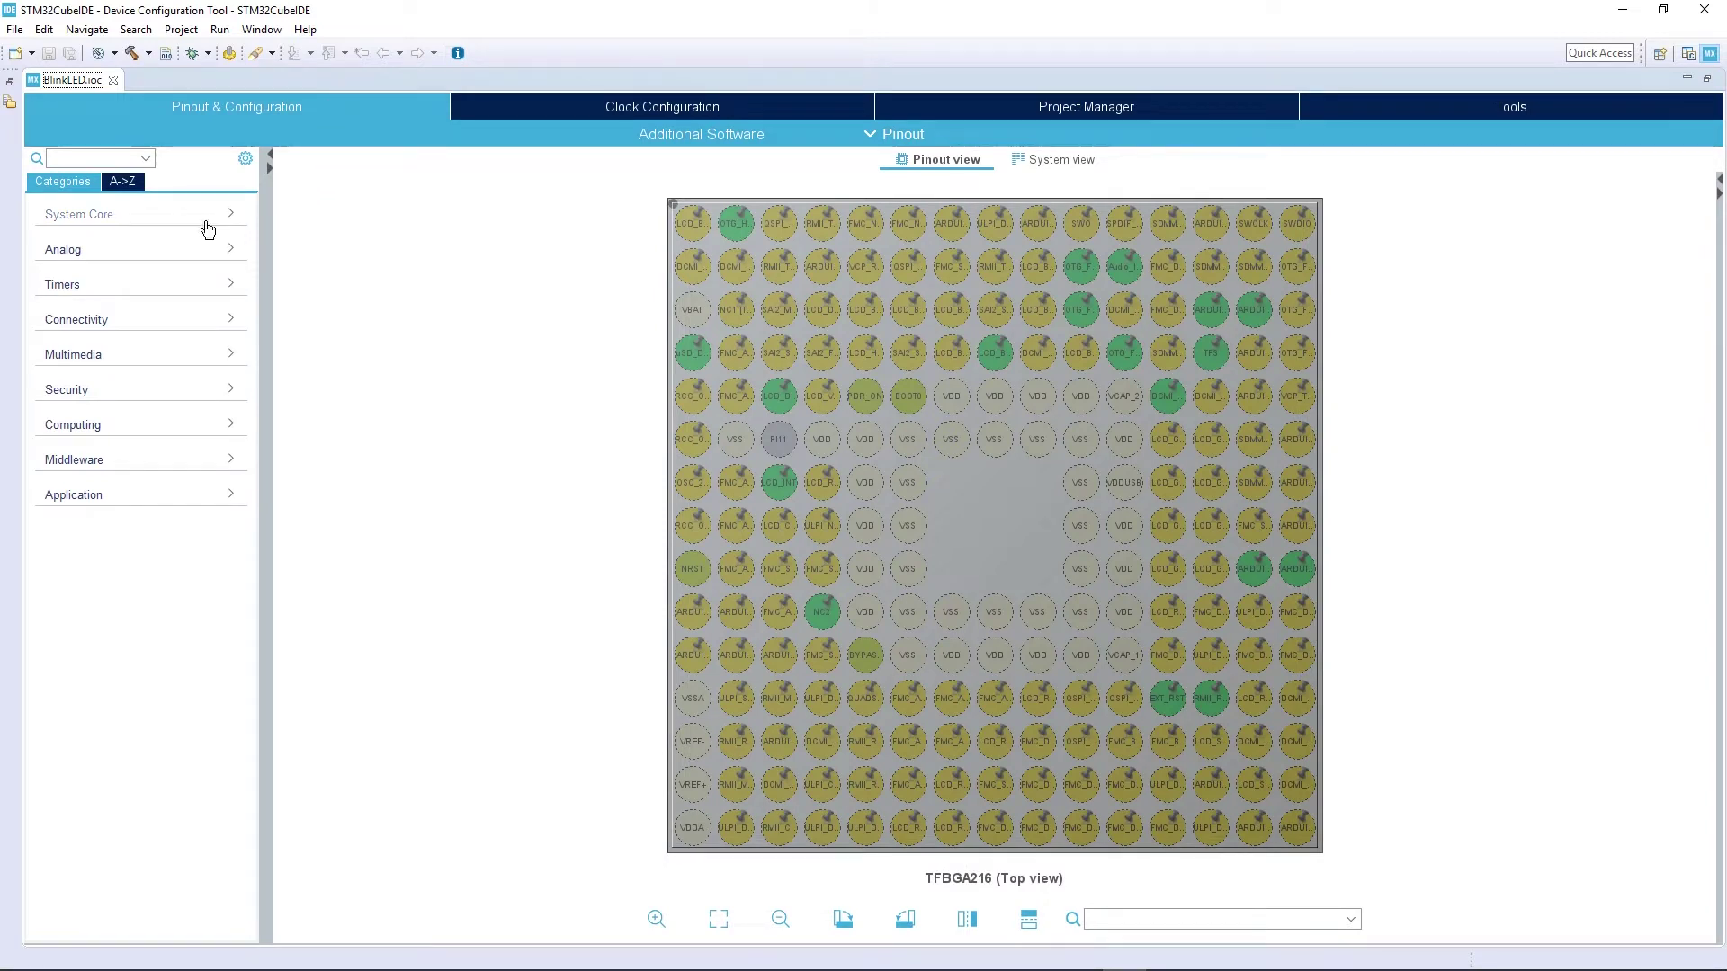
click(65, 215)
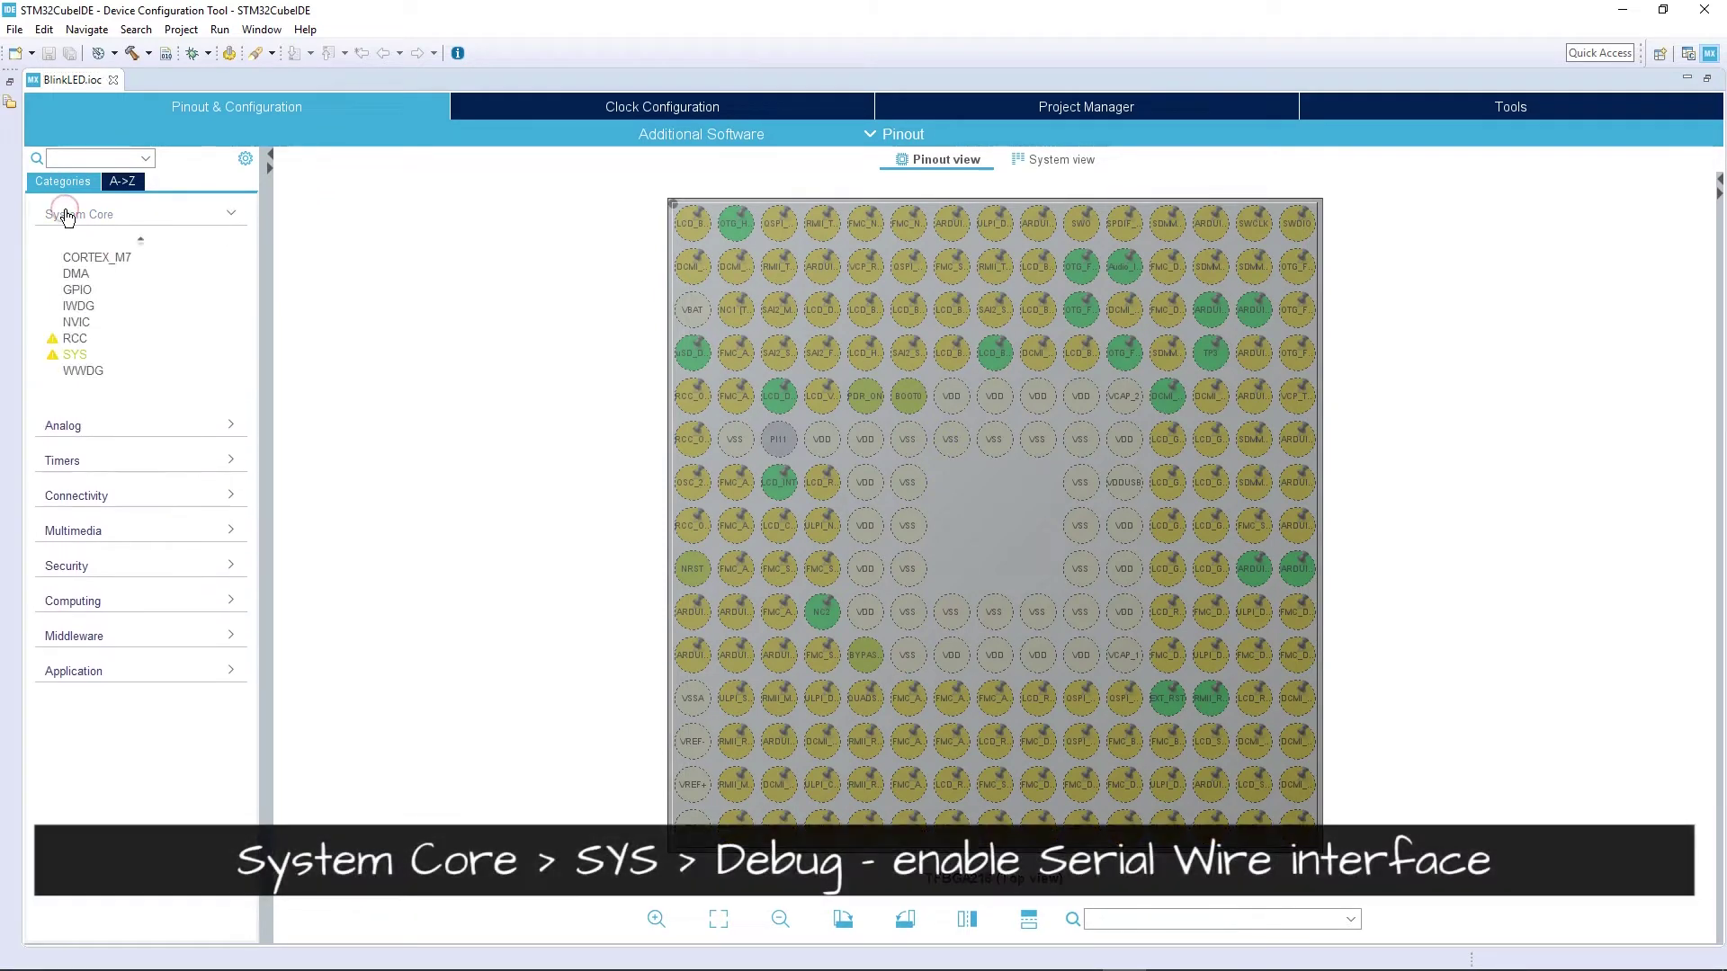
click(74, 356)
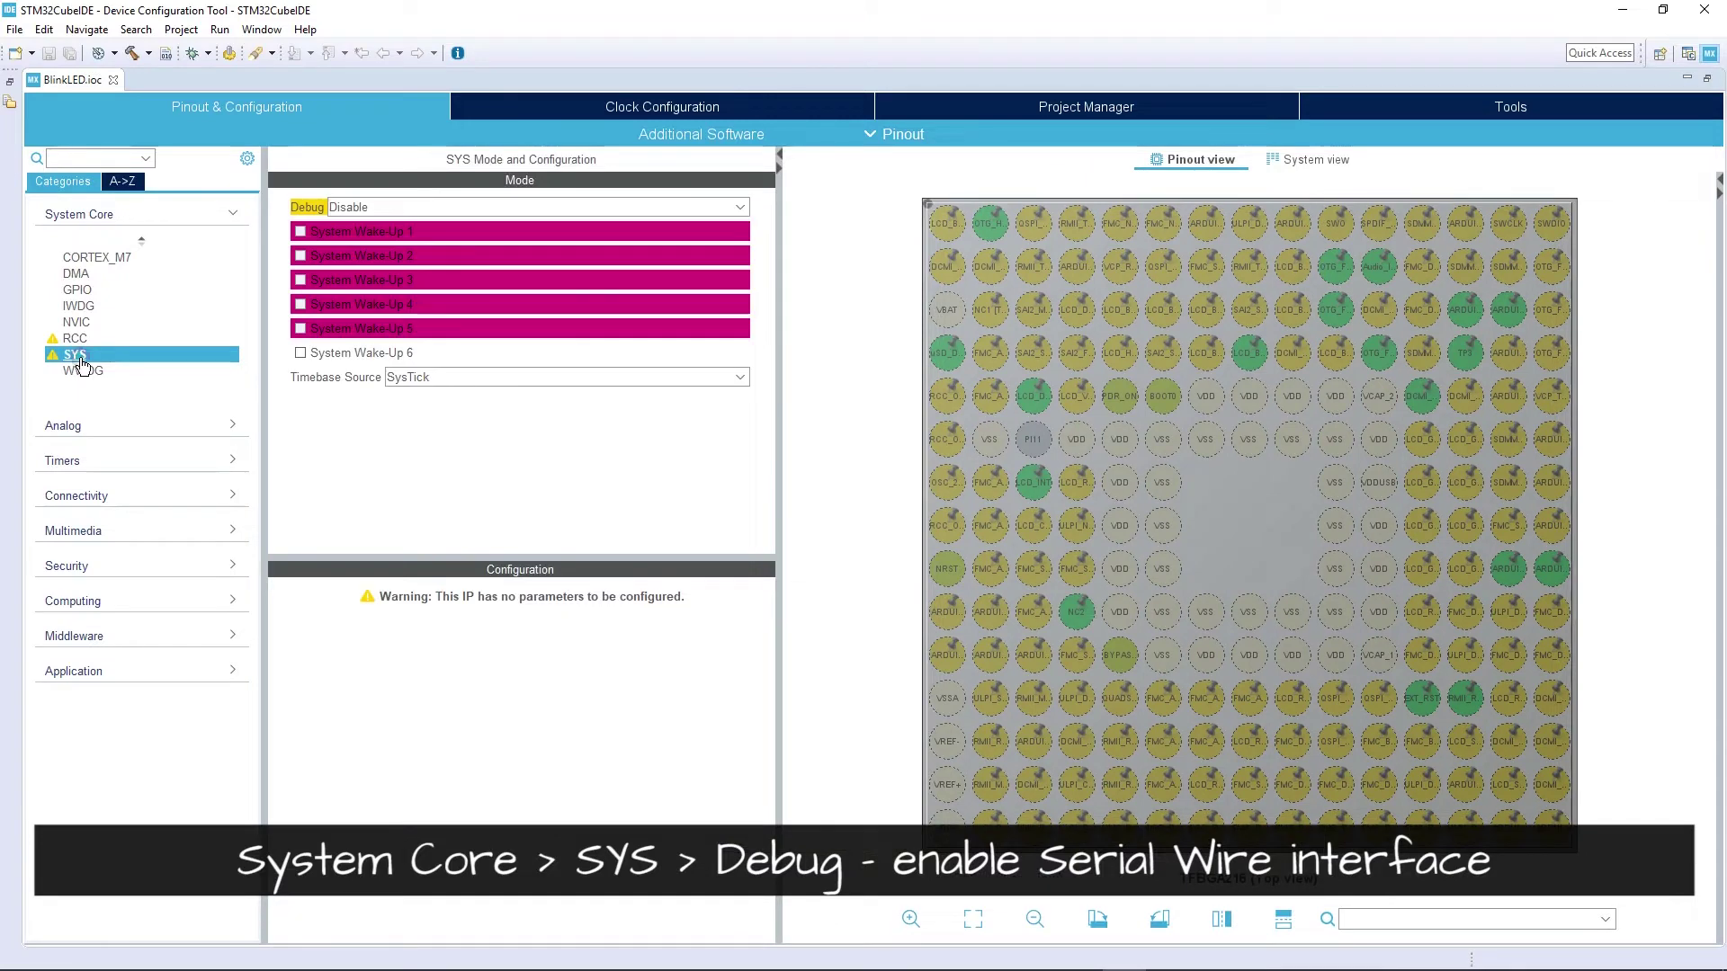
click(384, 208)
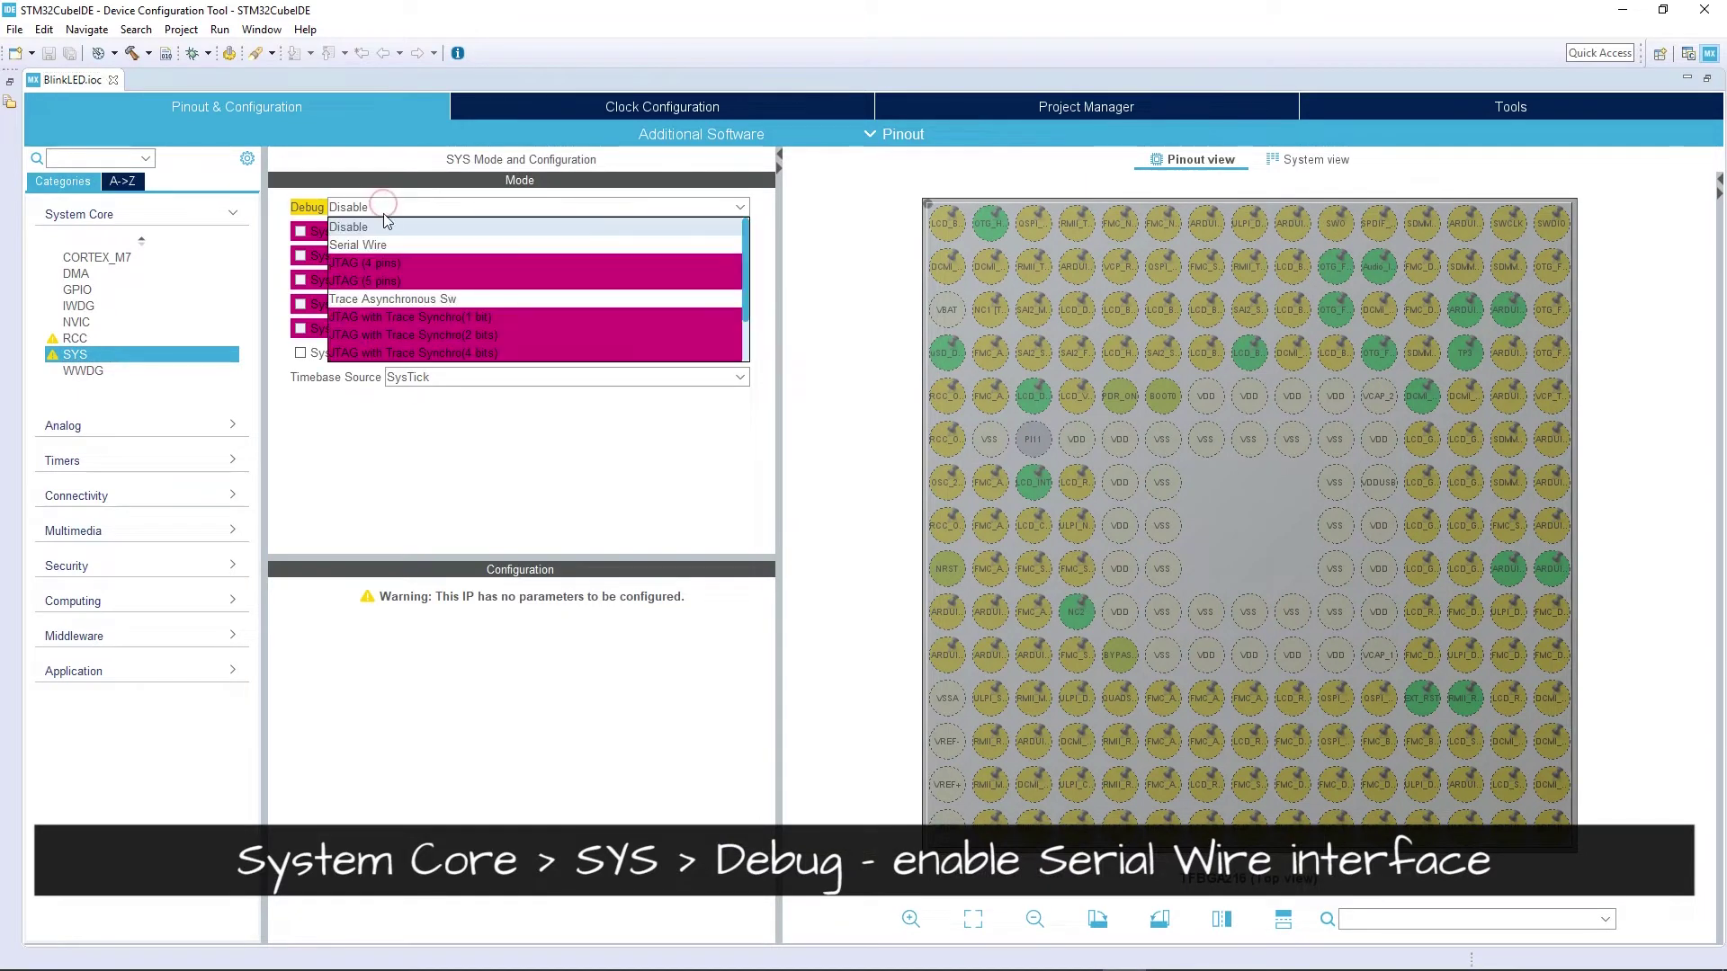
click(385, 246)
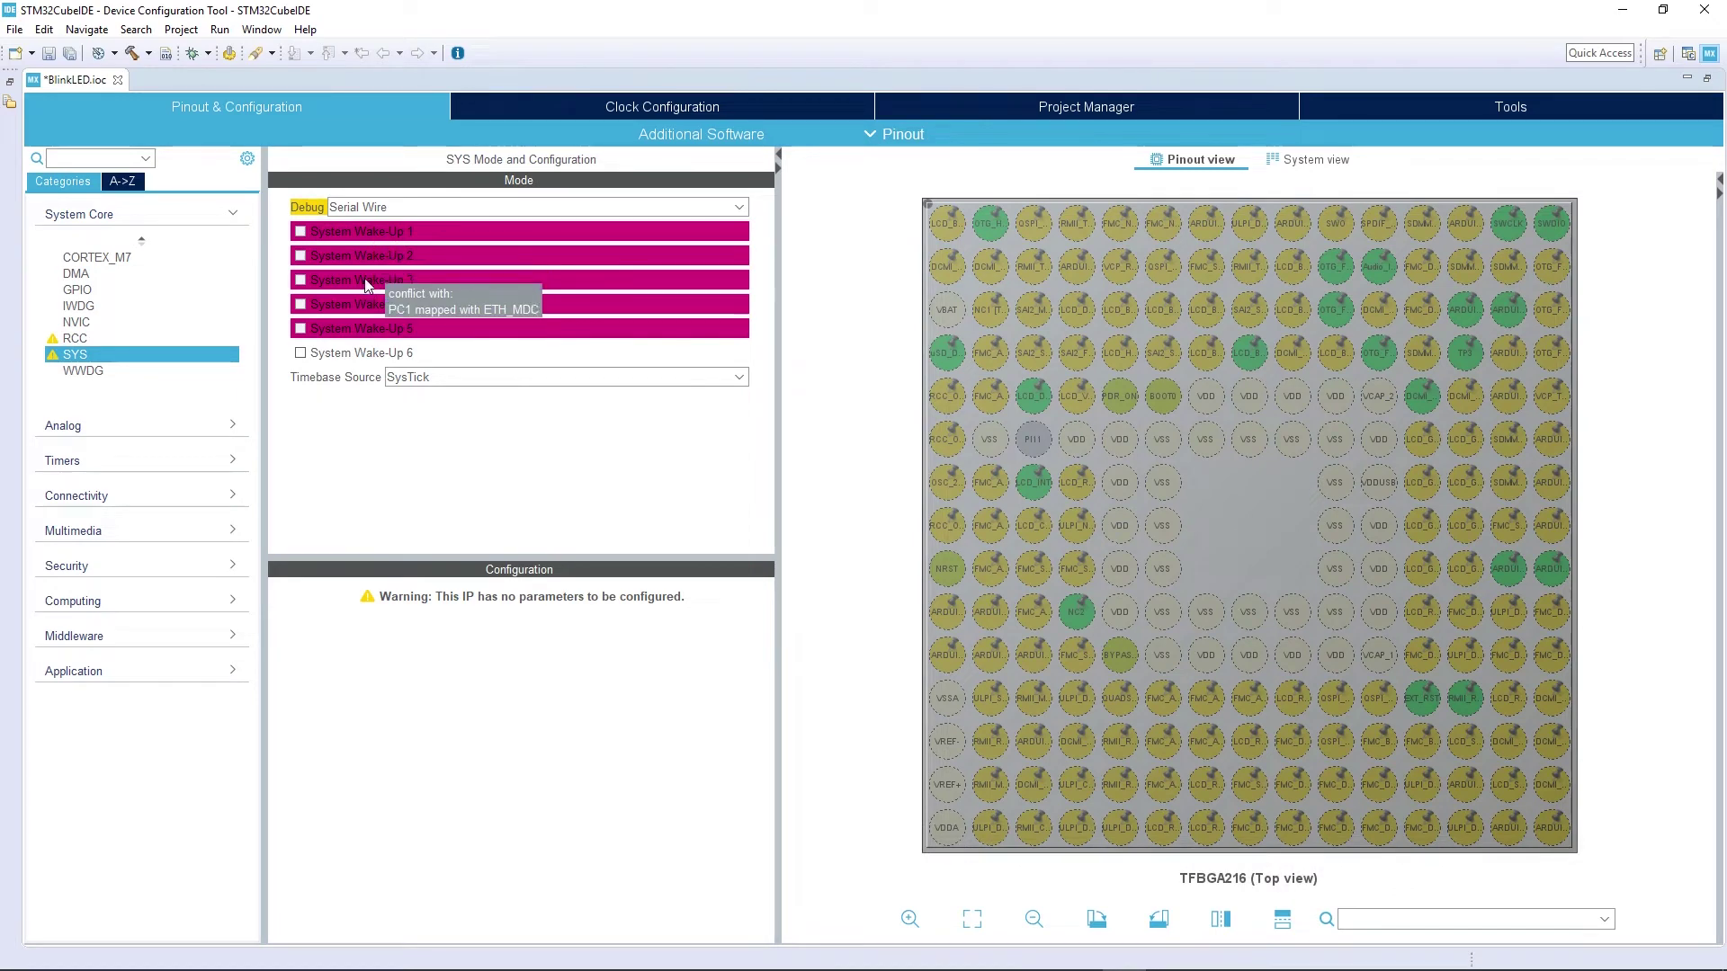
- Check the HSE input in the clock configuration, and set the RCC High Speed Clock (HSE) to Crystal/Ceramic Resonator
click(683, 109)
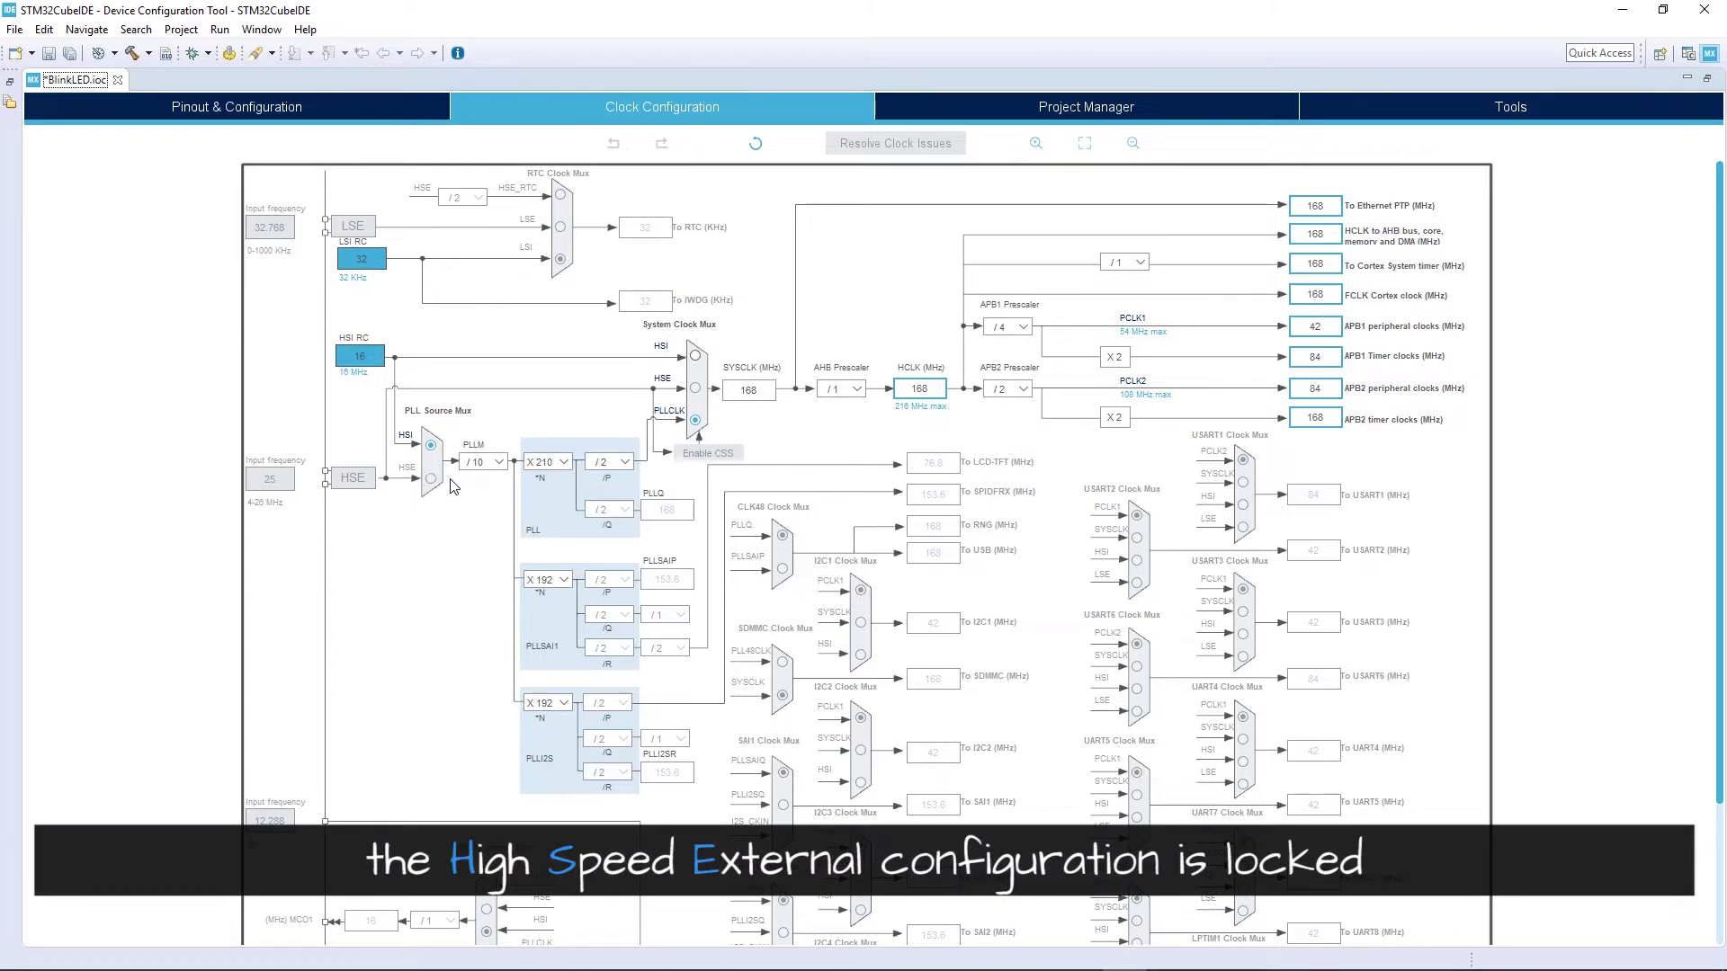
click(230, 108)
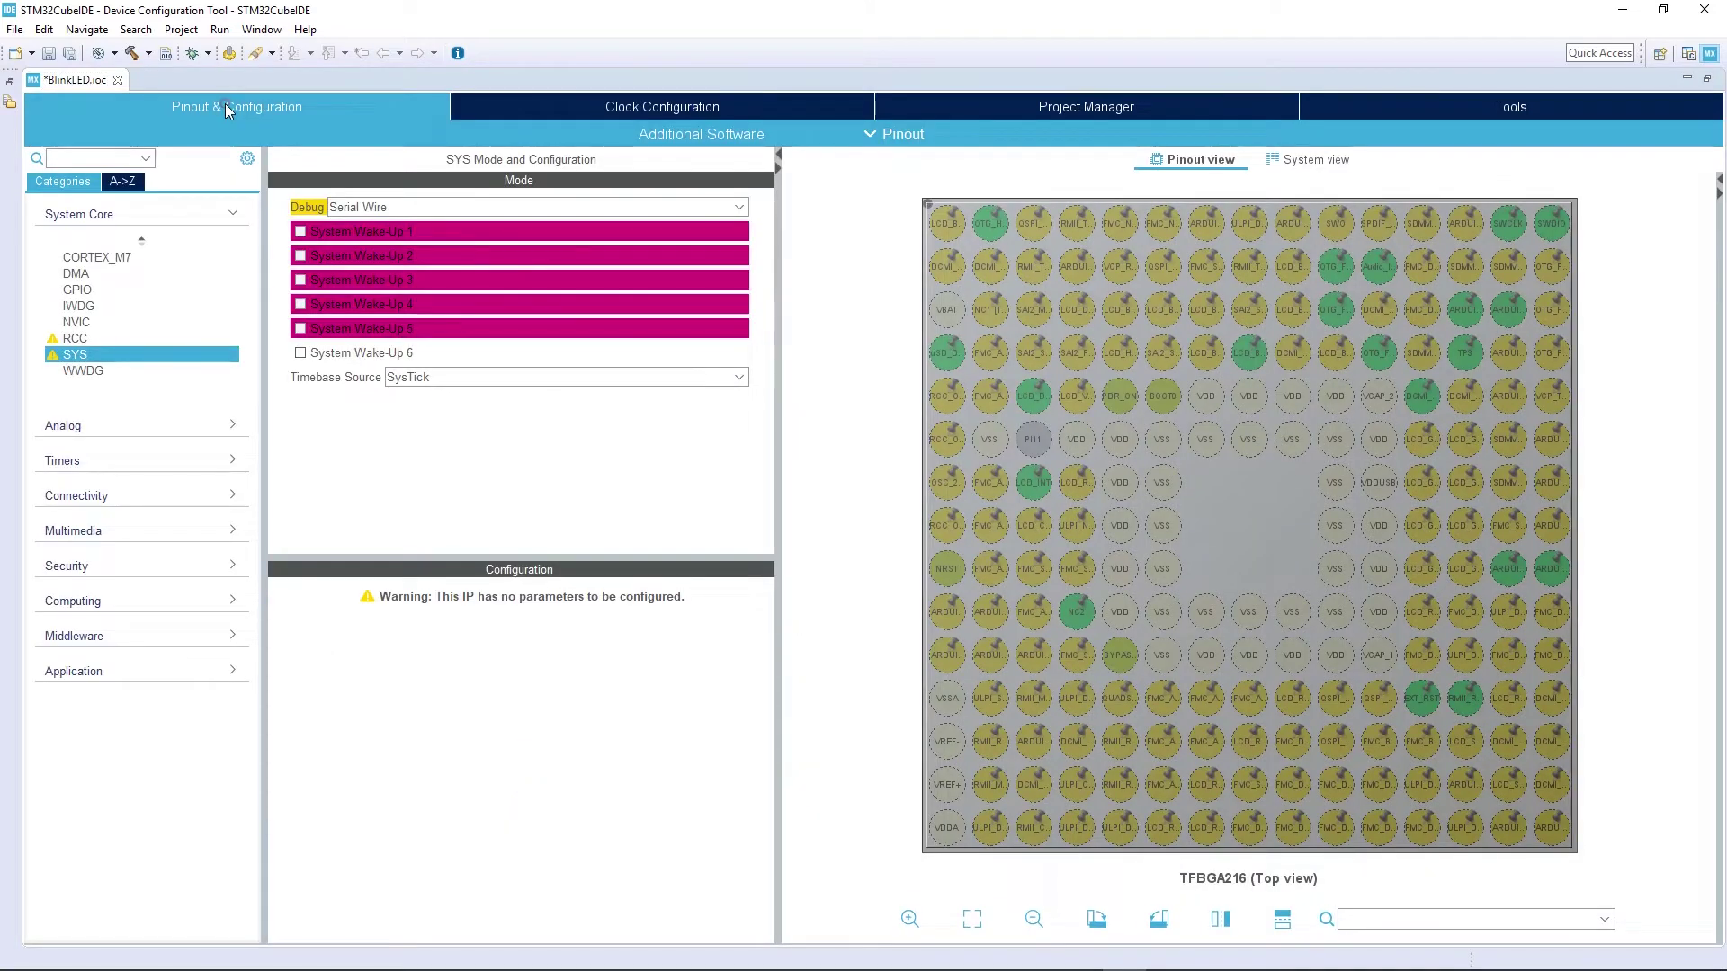
click(77, 340)
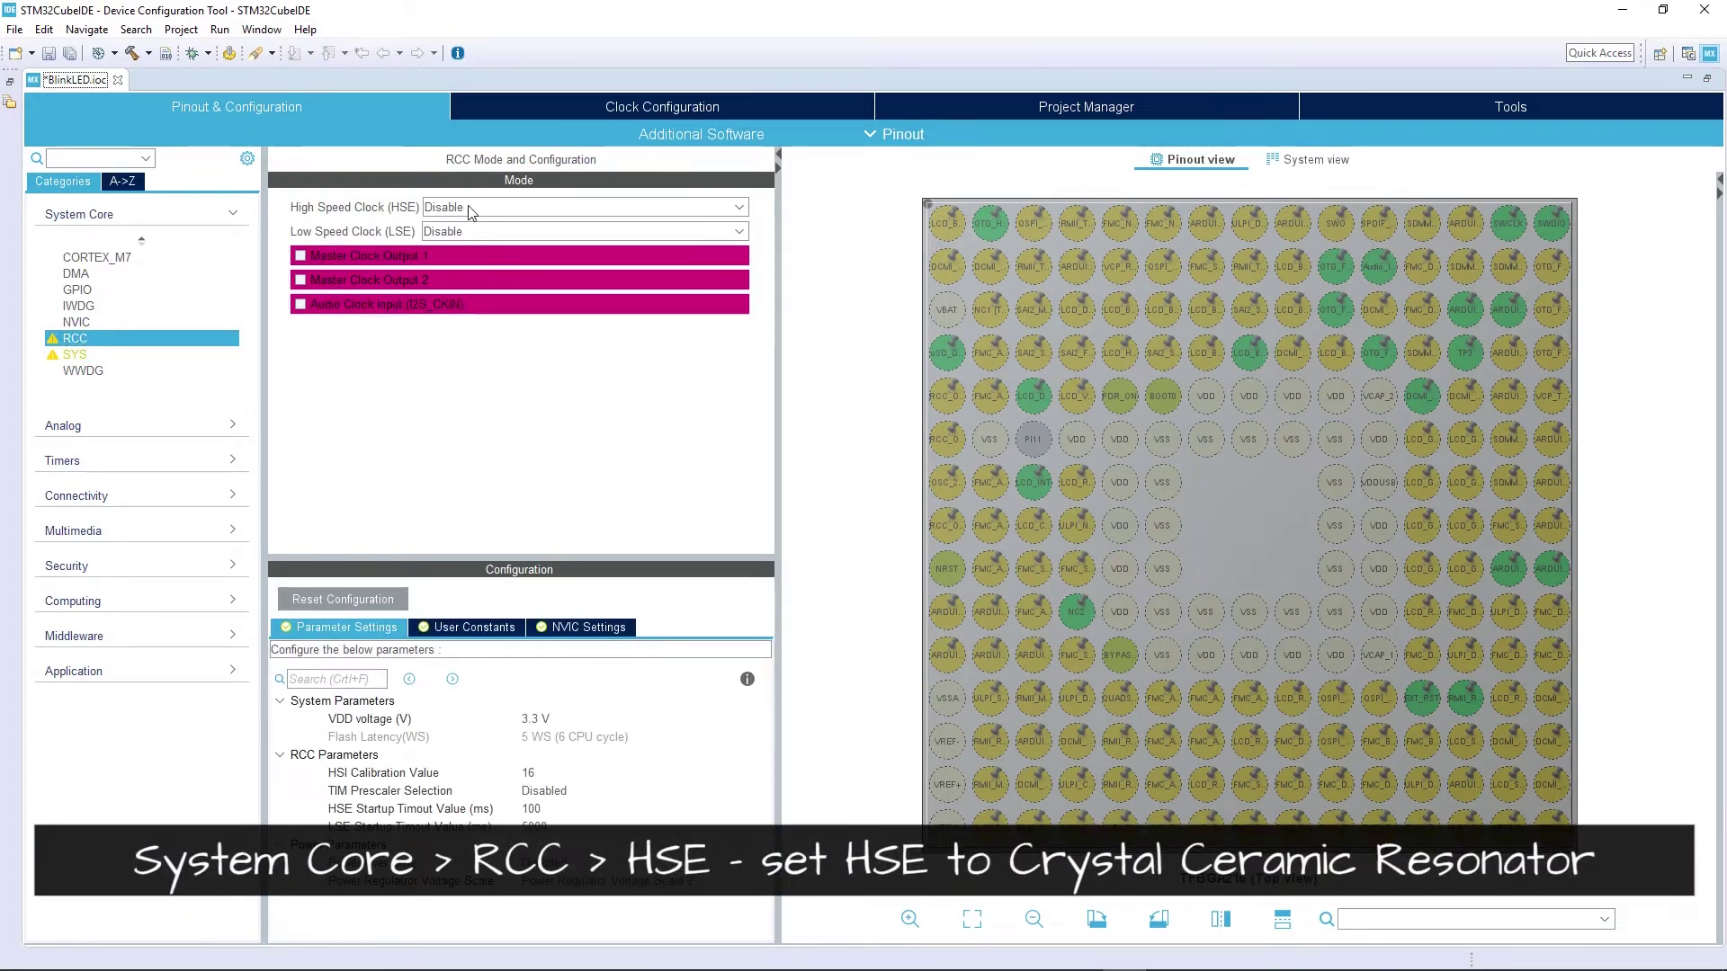
click(499, 208)
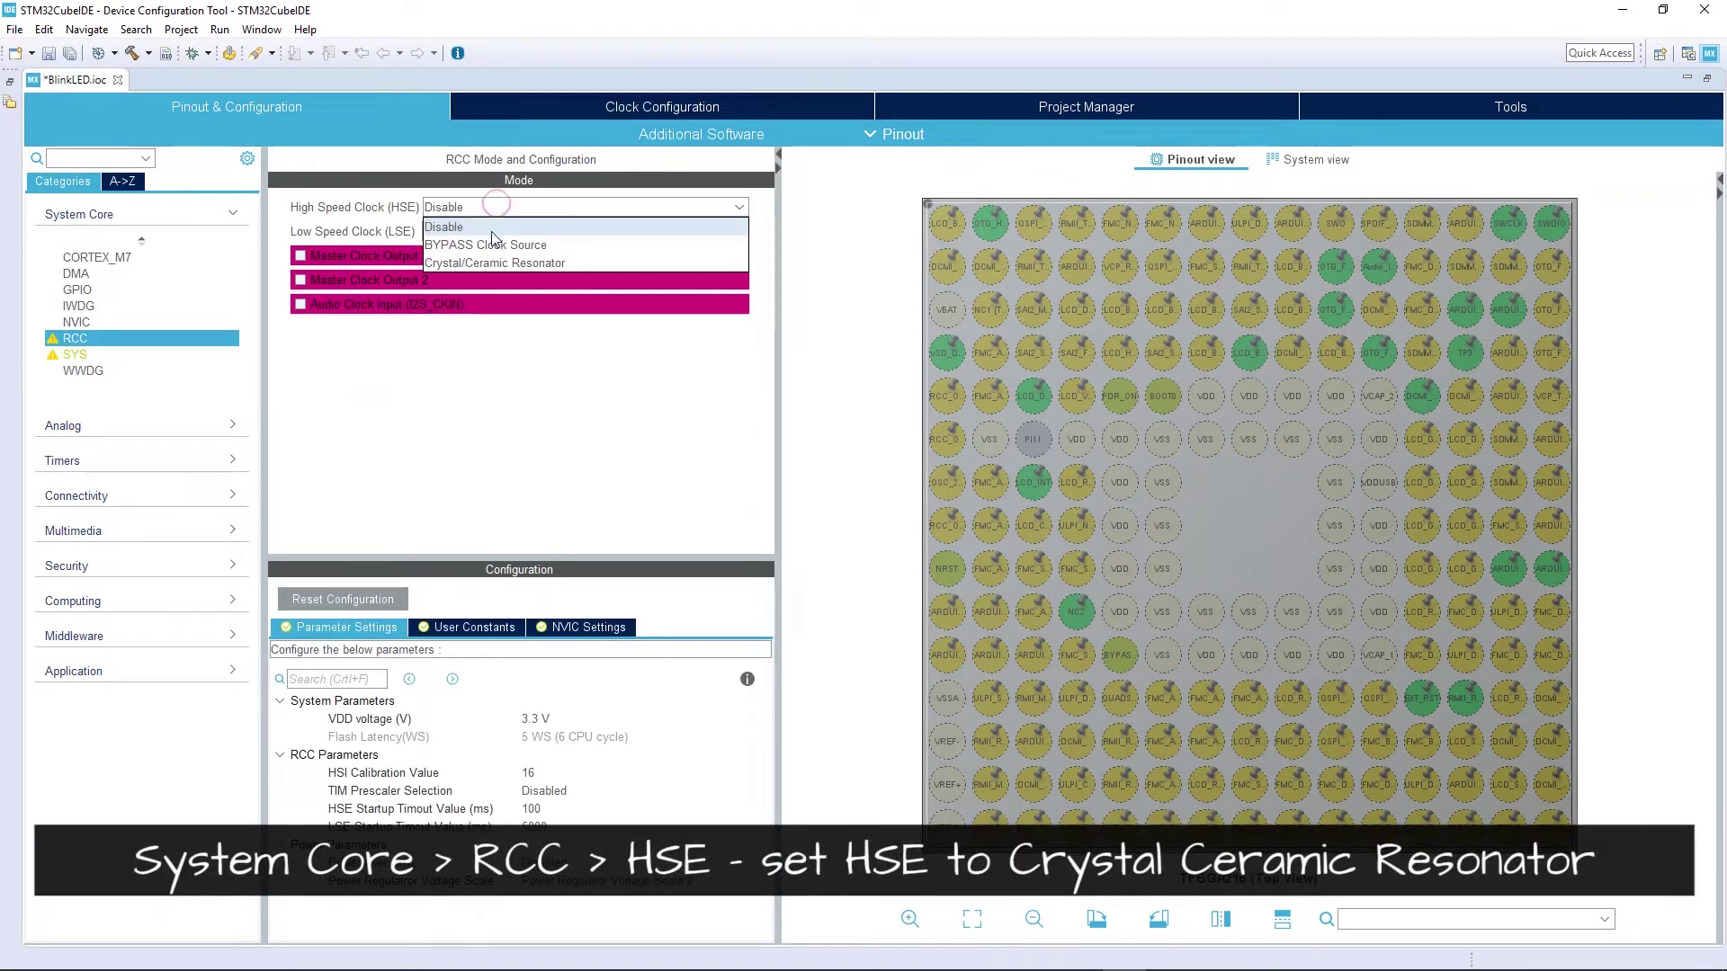
click(493, 263)
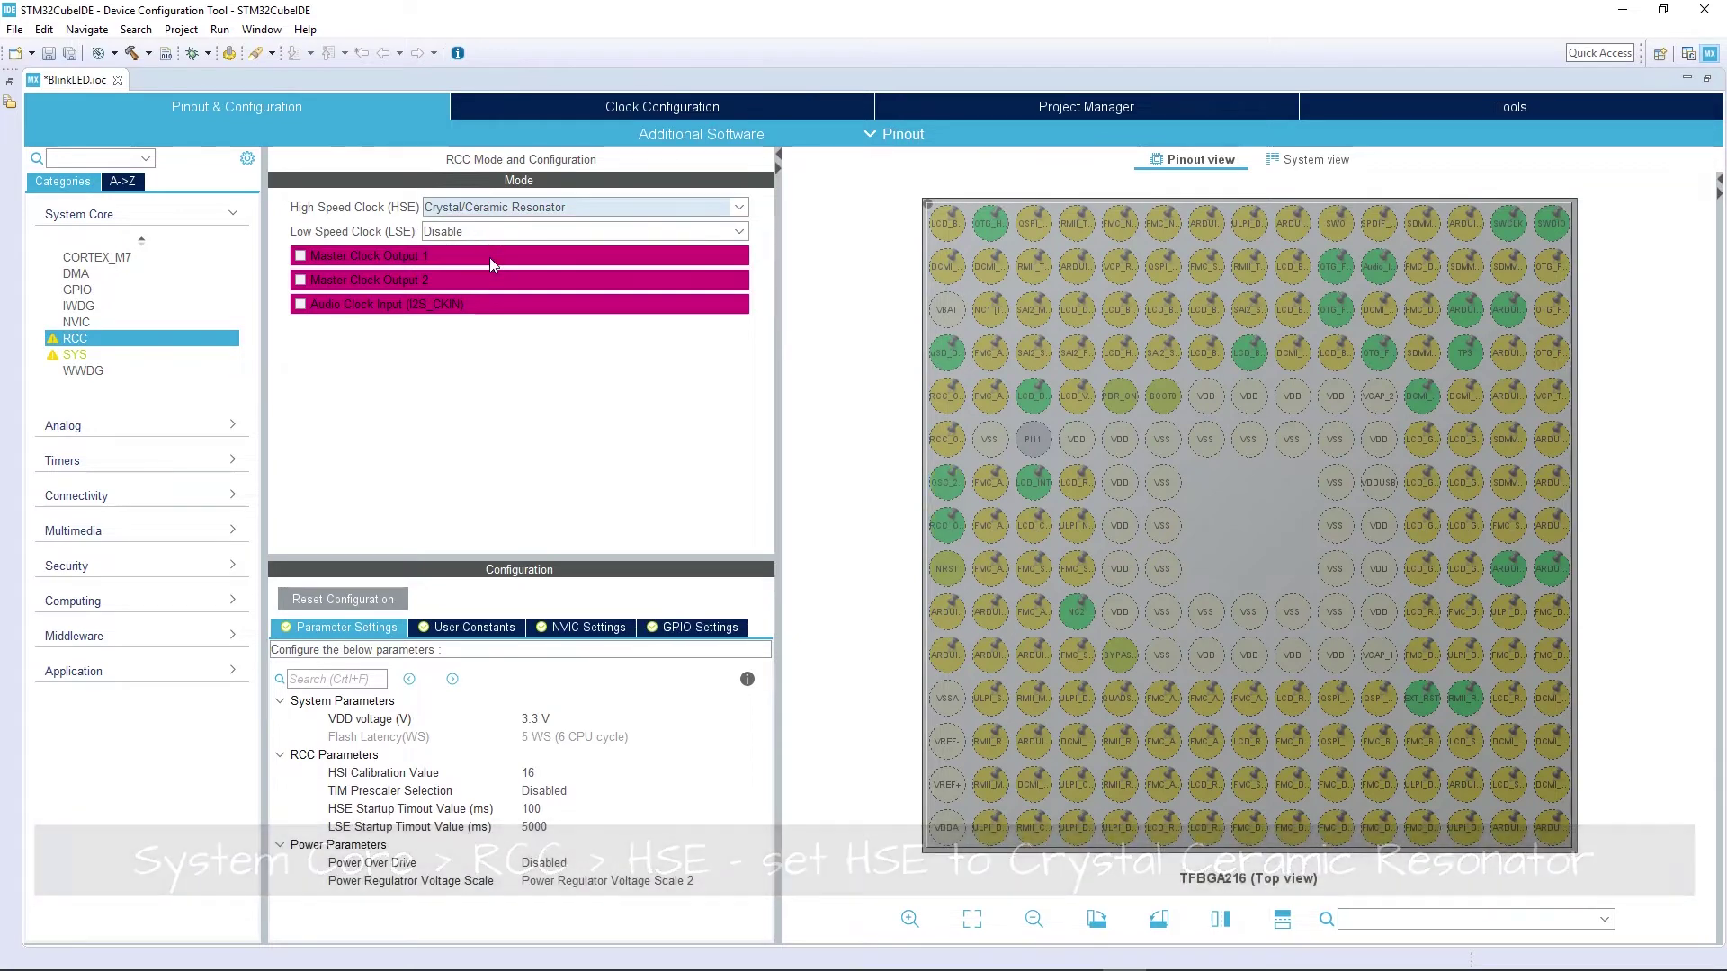
- In the clock configuration, select HSE as the PLL source and set HCLK to 216 MHz
click(670, 108)
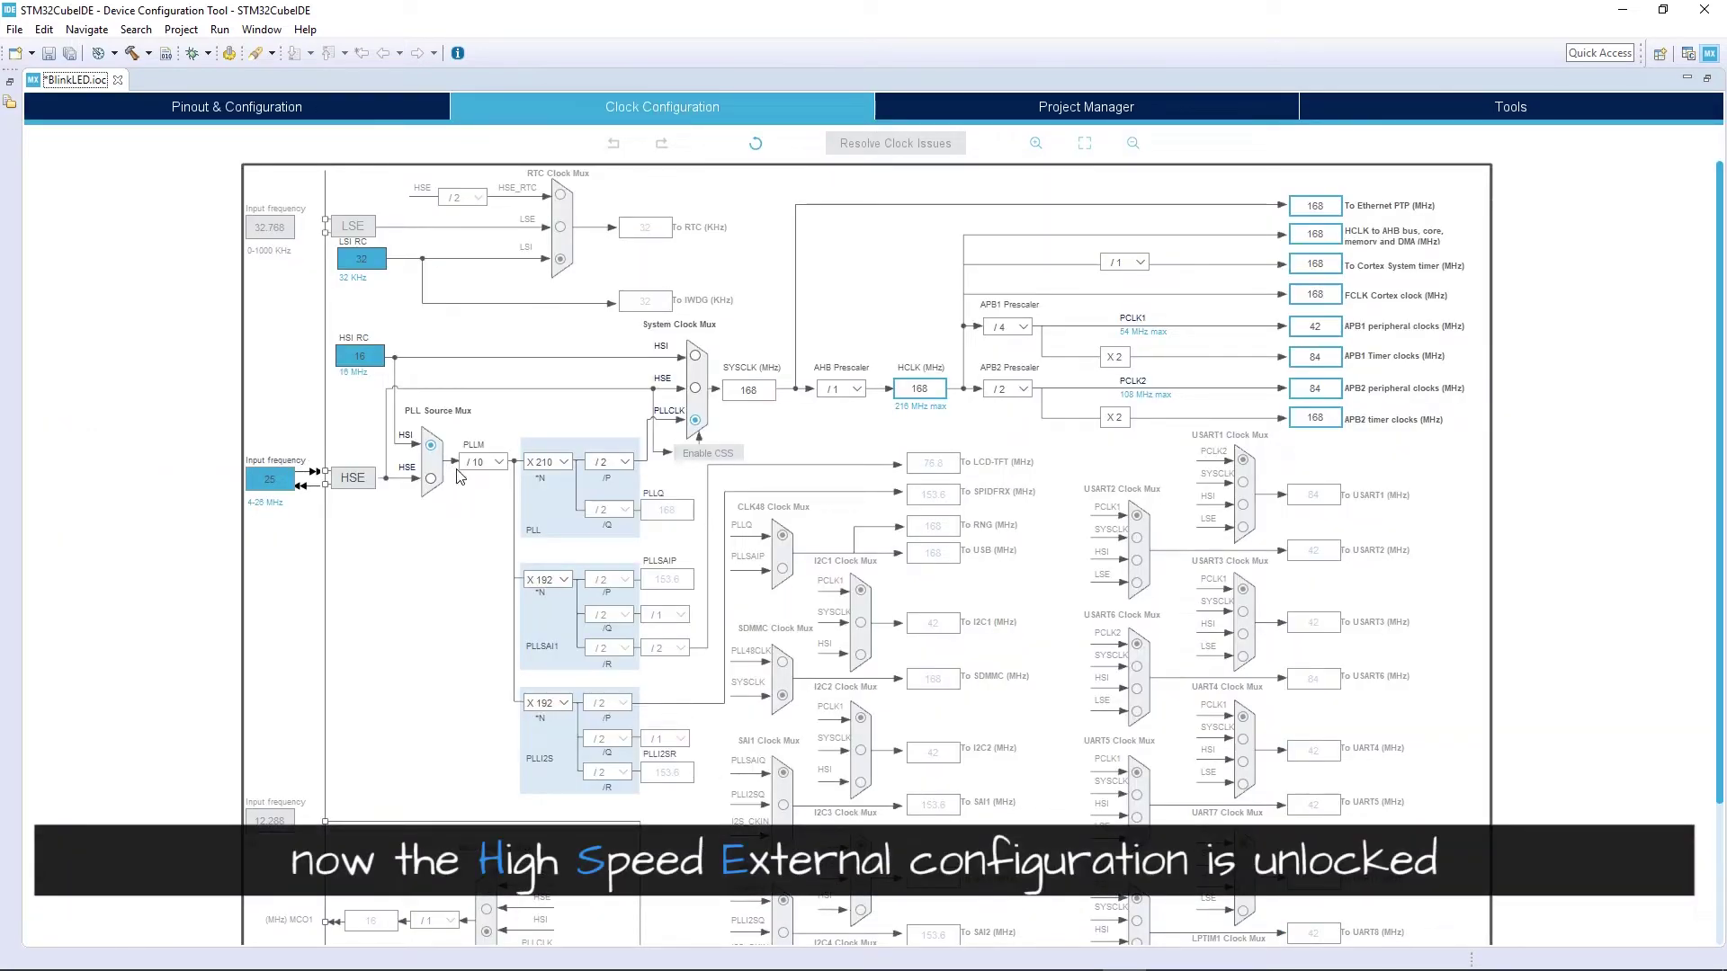
click(431, 479)
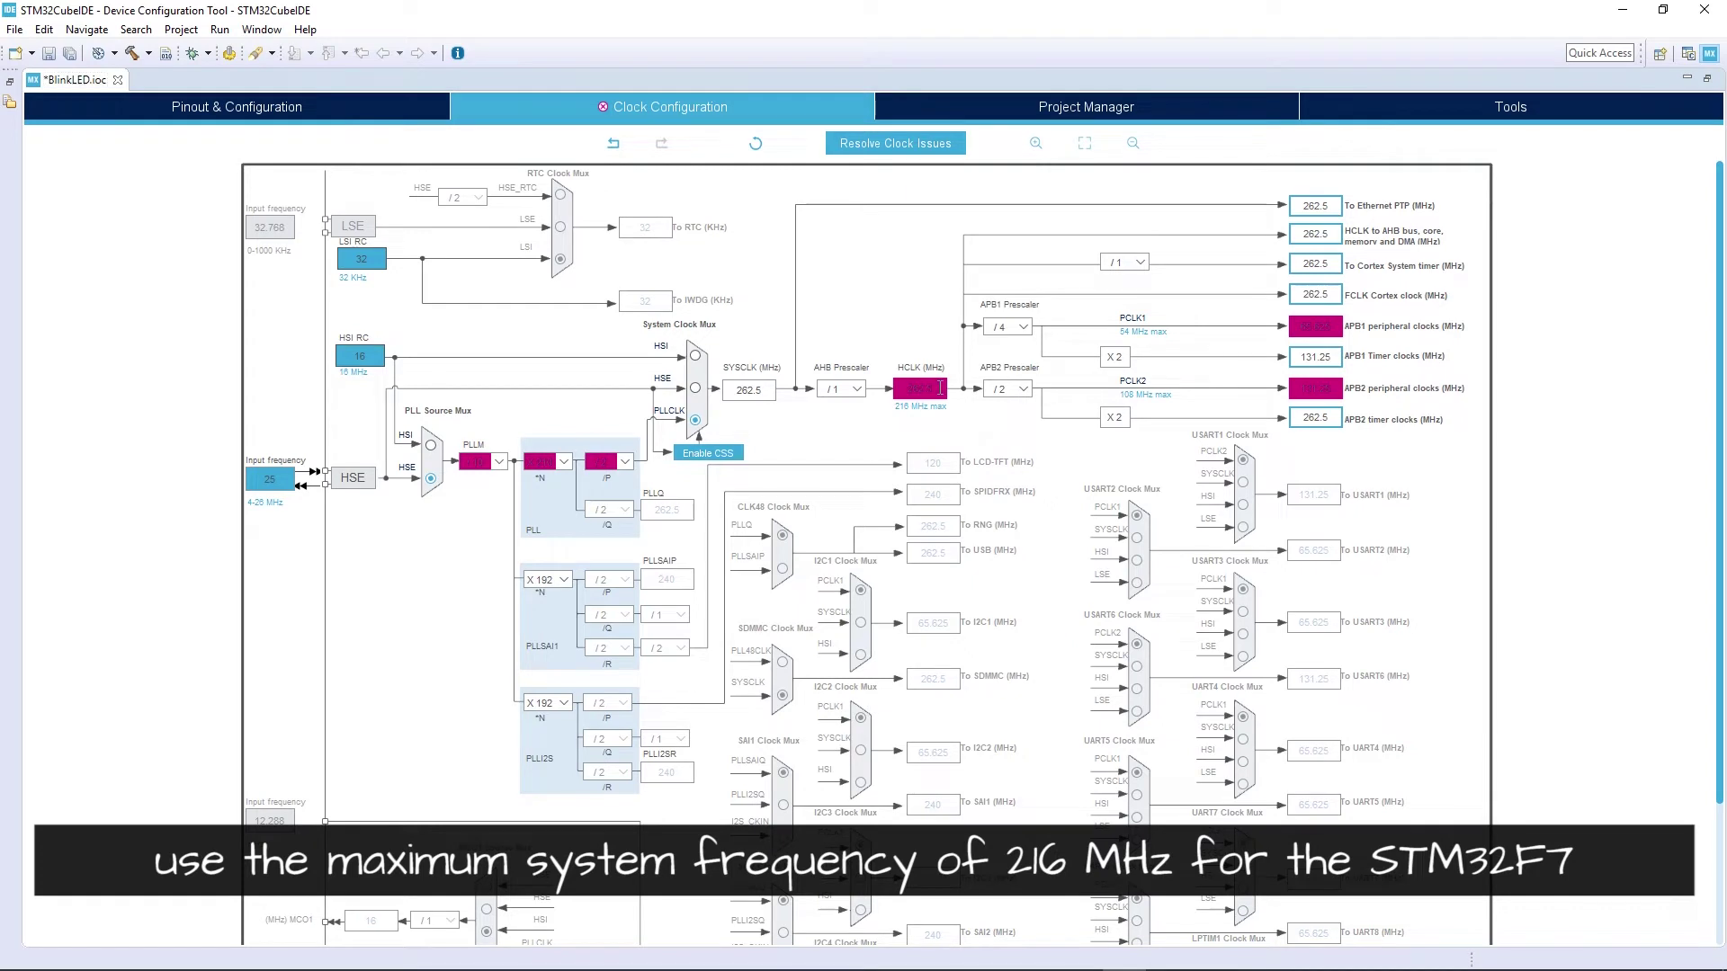
double_click(940, 389)
key(BackSpace)
key(Return)
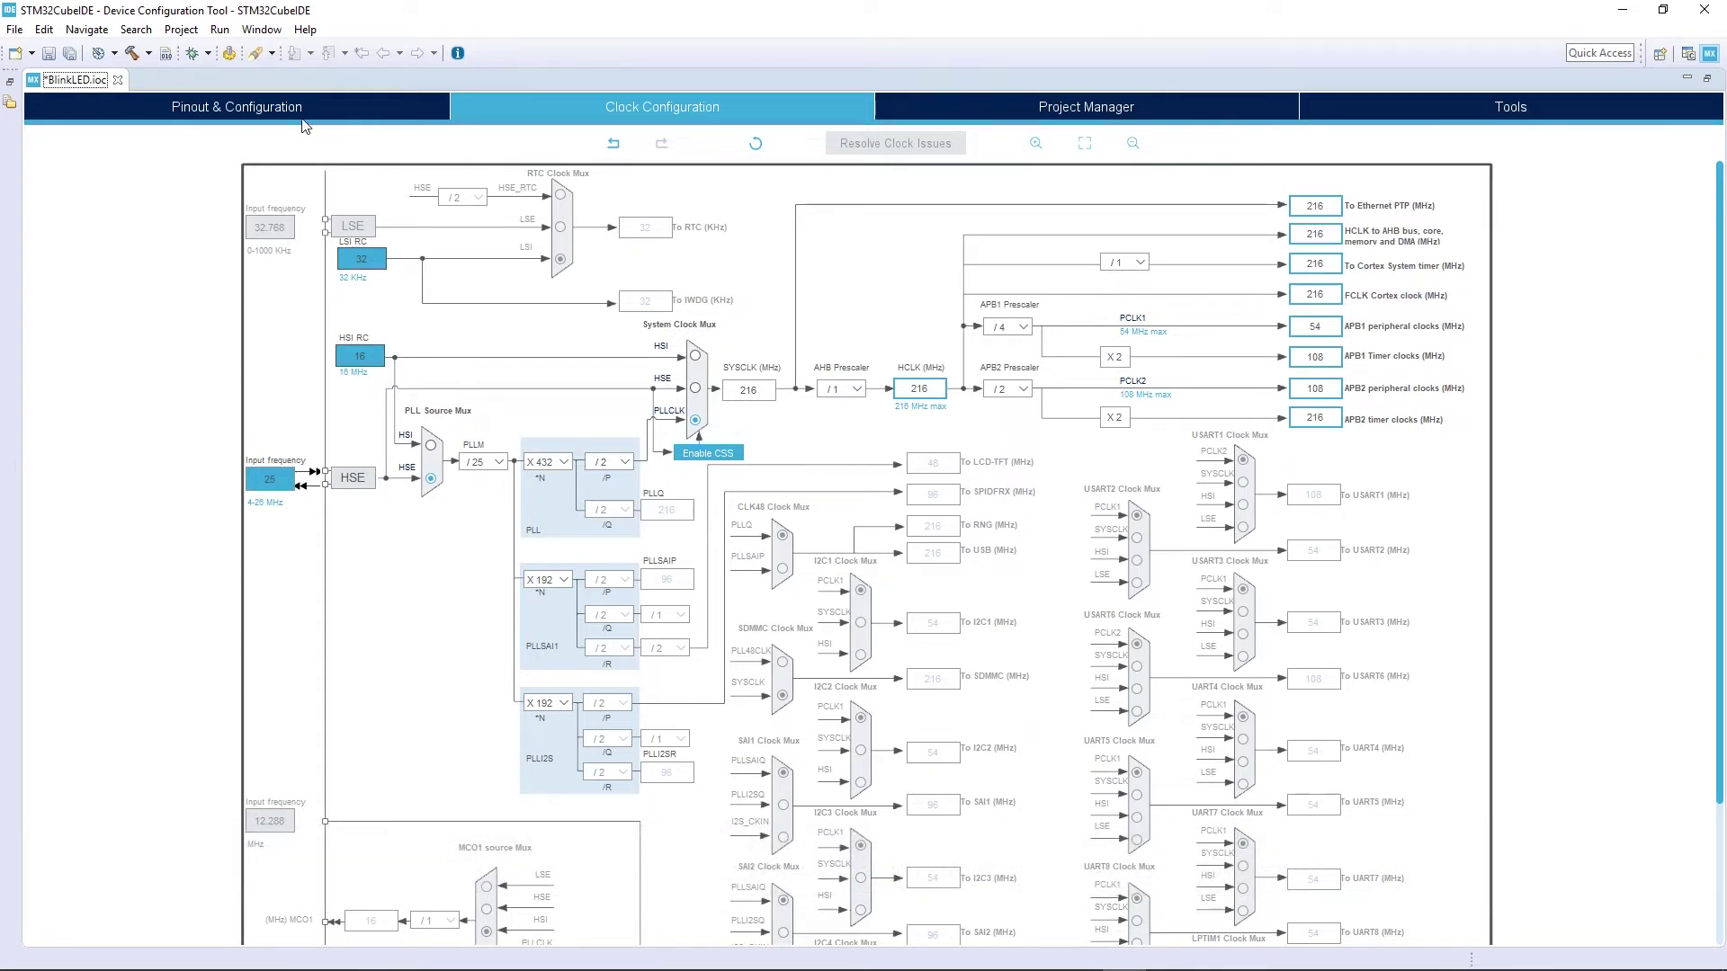
- Search the pinout for pin PI1 and configure it as GPIO_Output
click(258, 107)
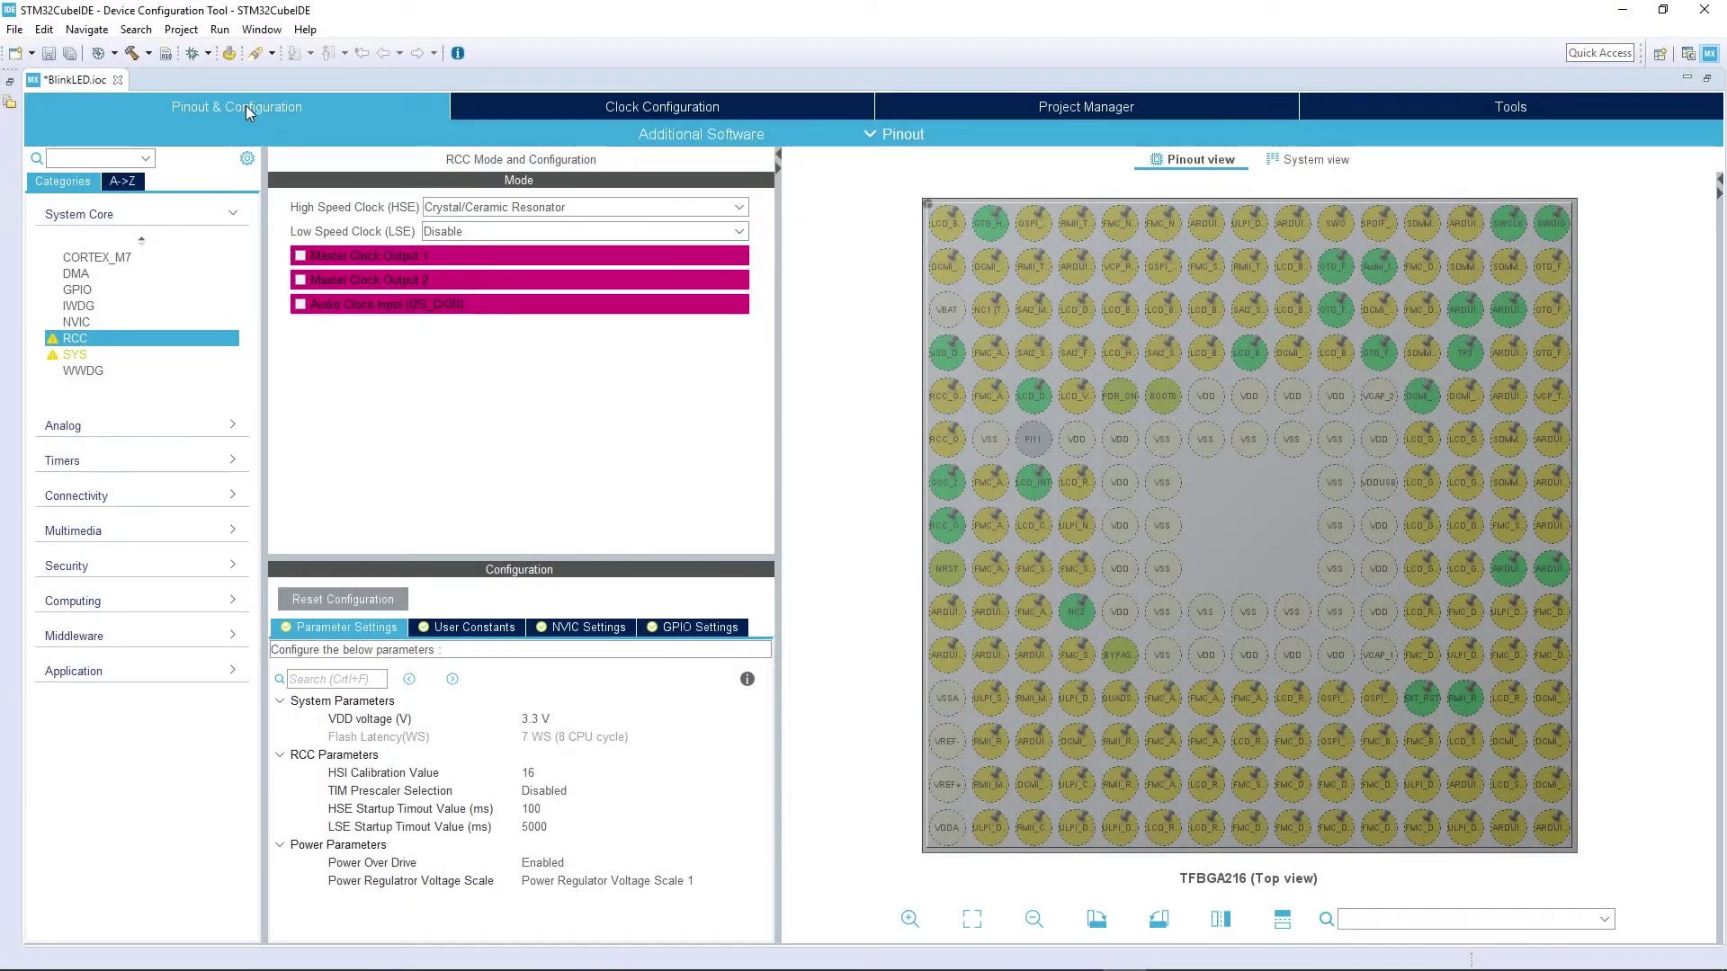
click(255, 104)
click(1429, 920)
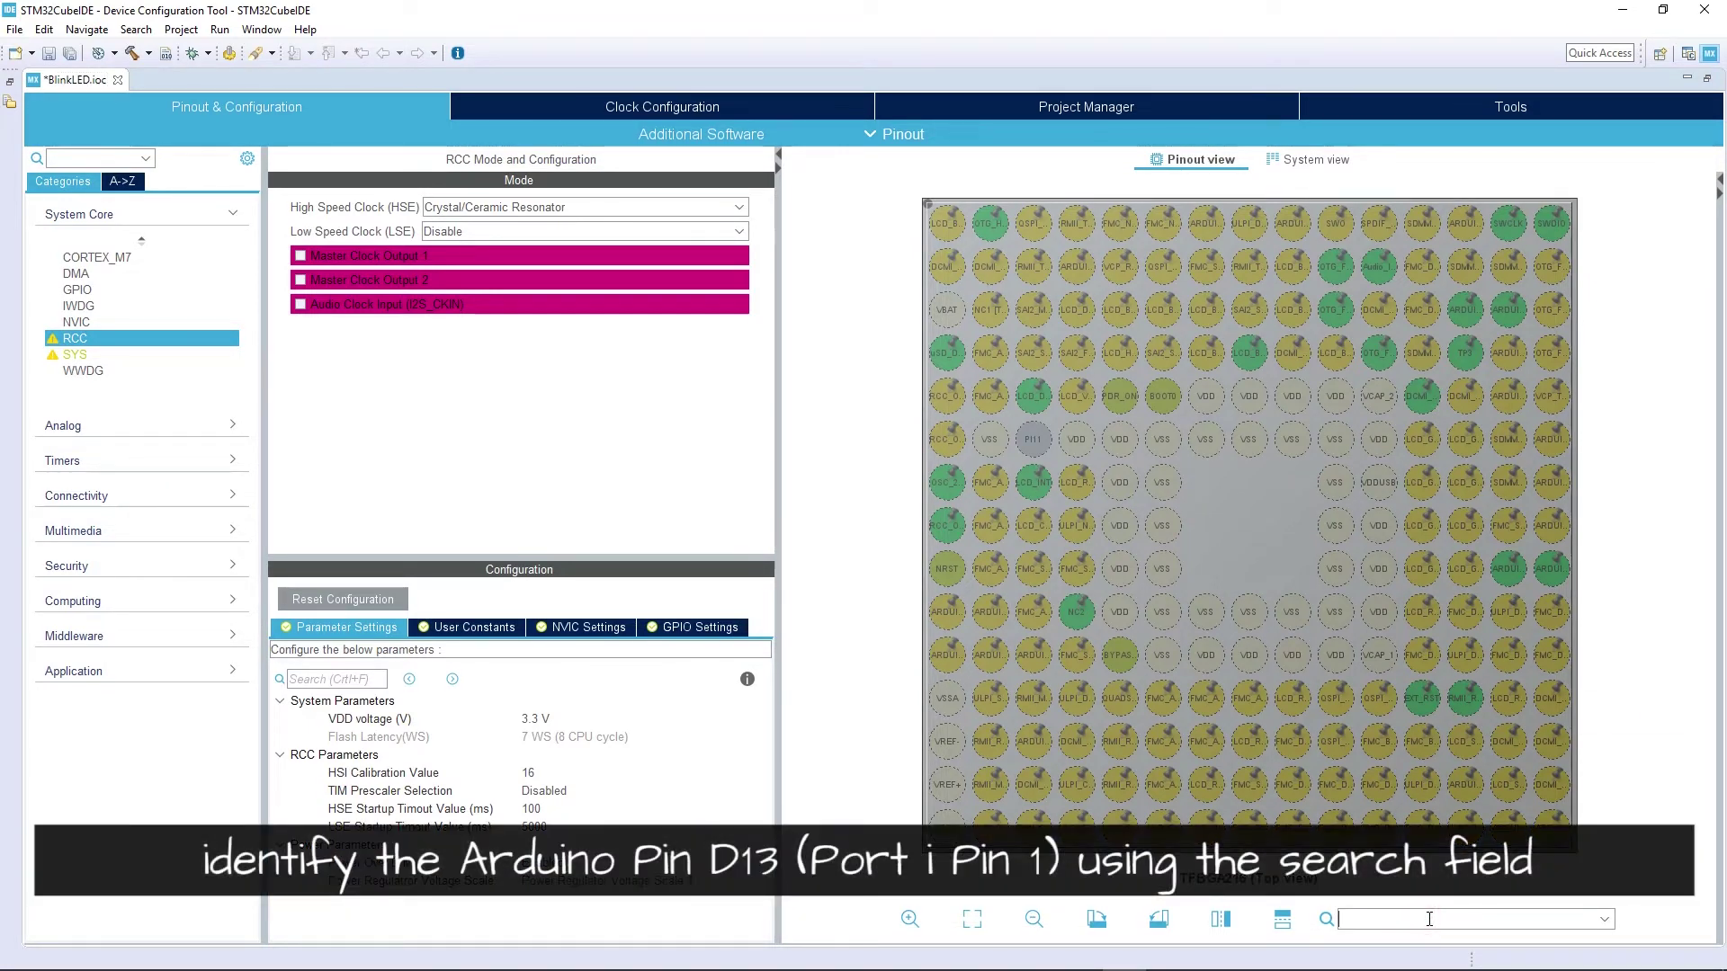
text(PI1)
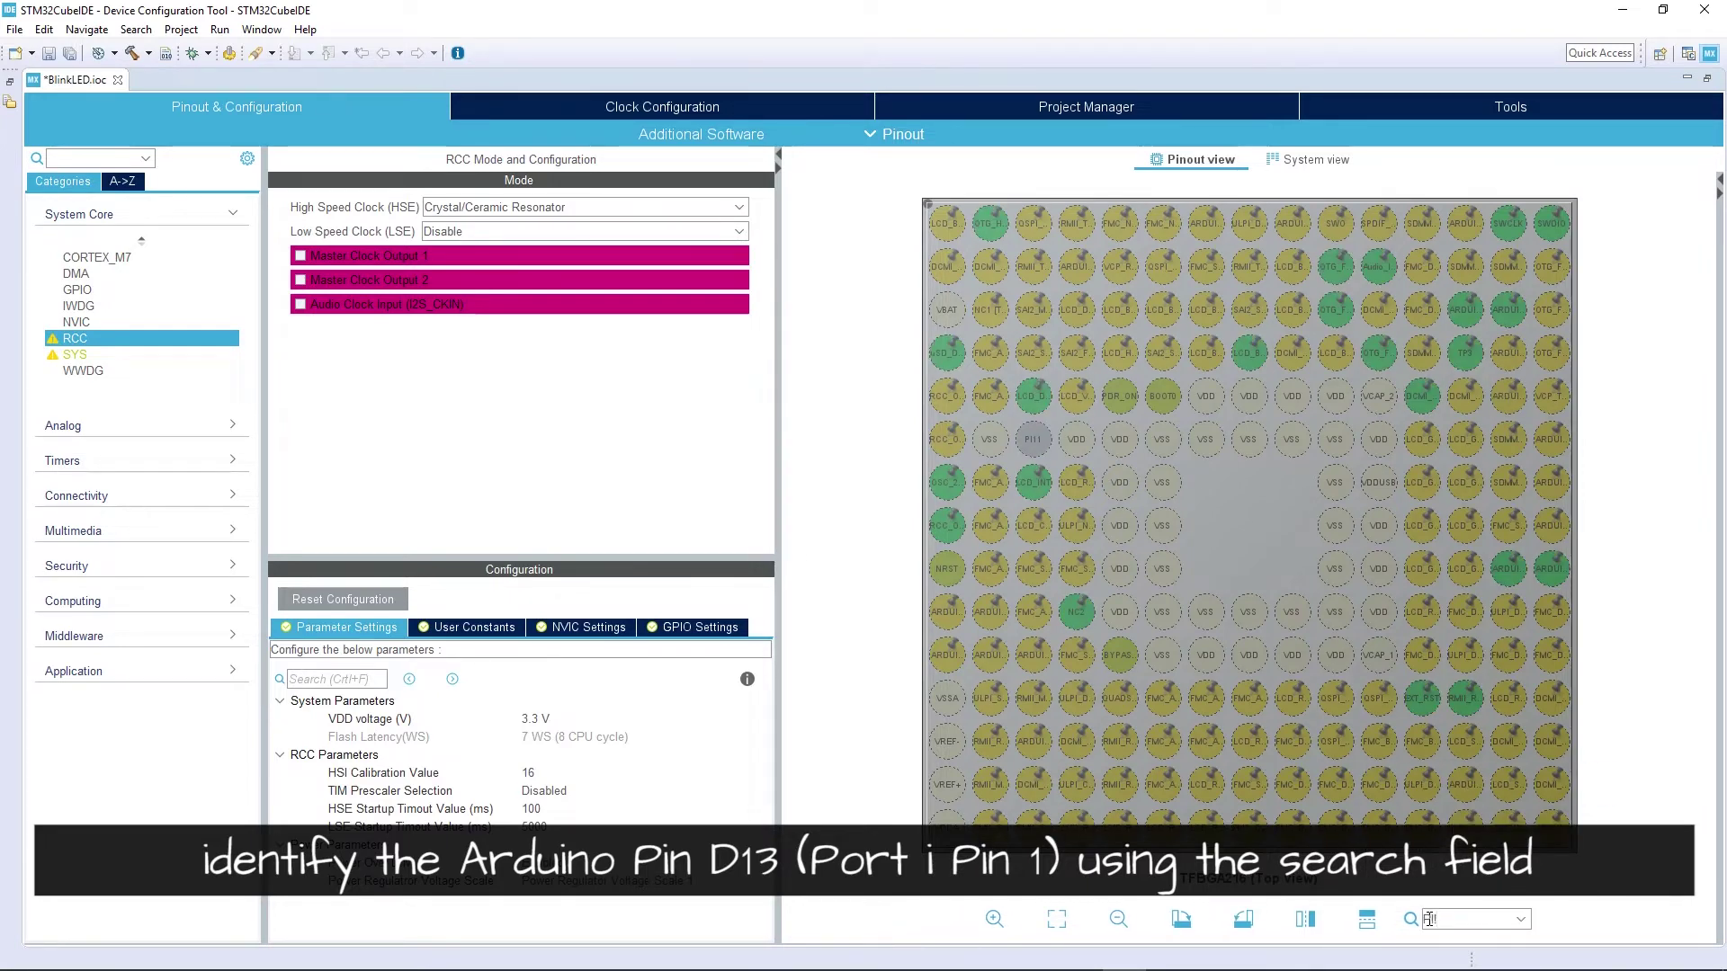
key(Return)
click(1511, 351)
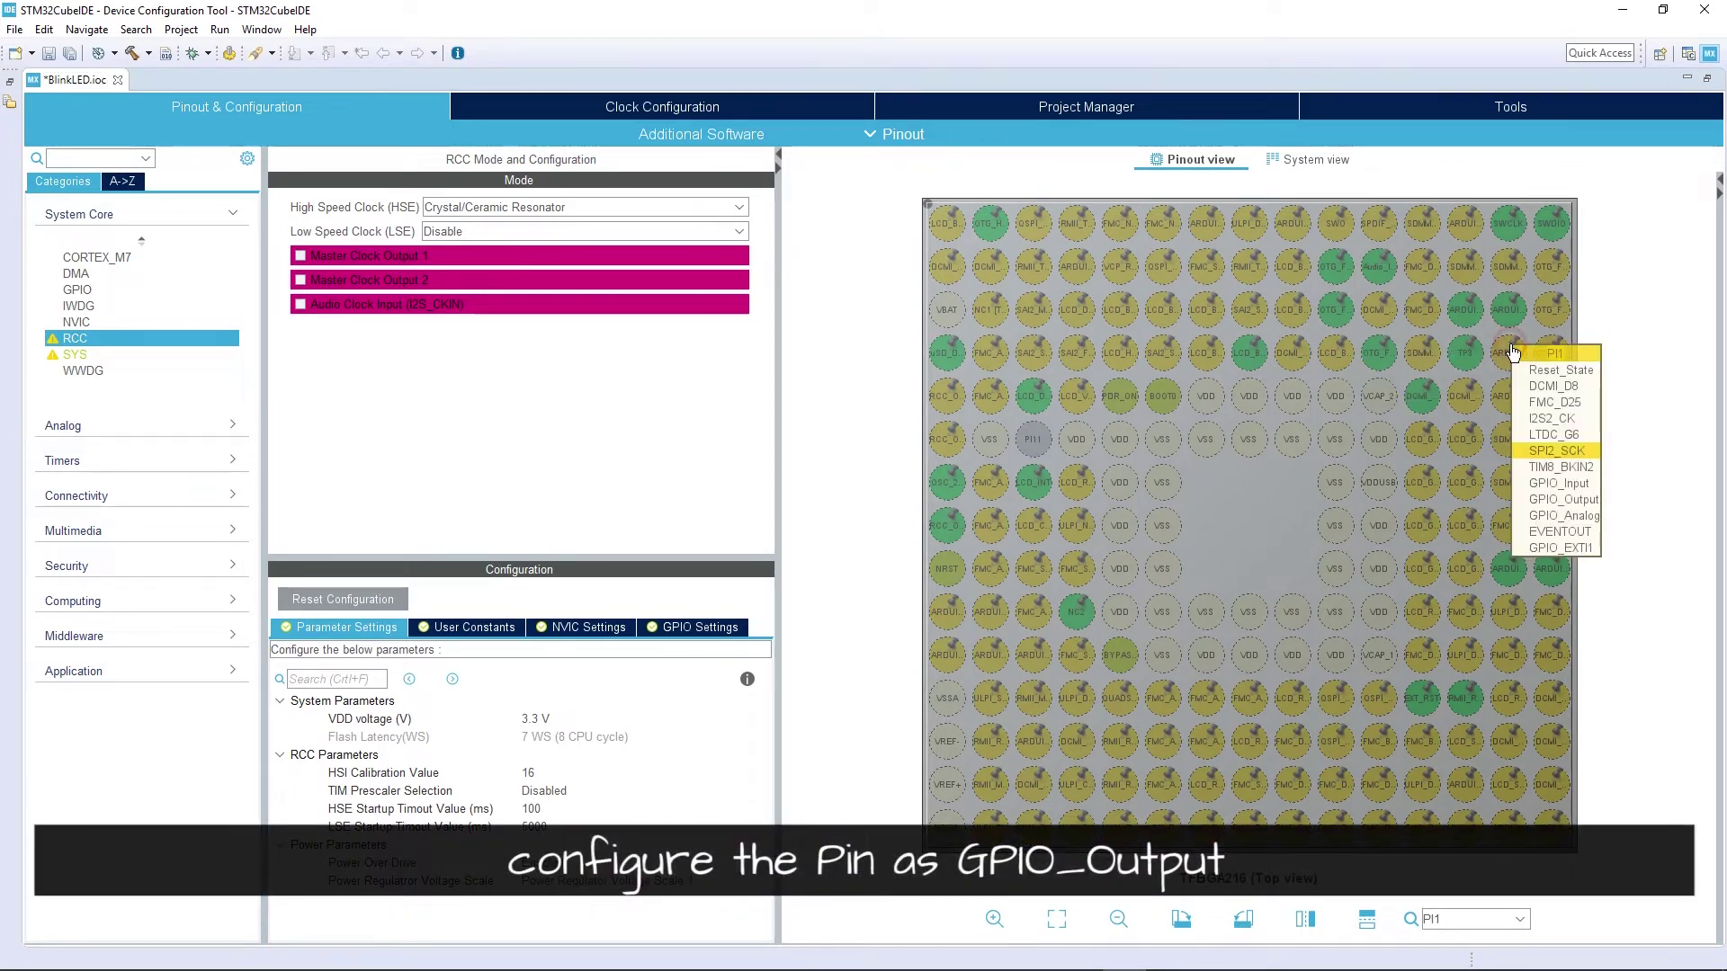
click(1572, 500)
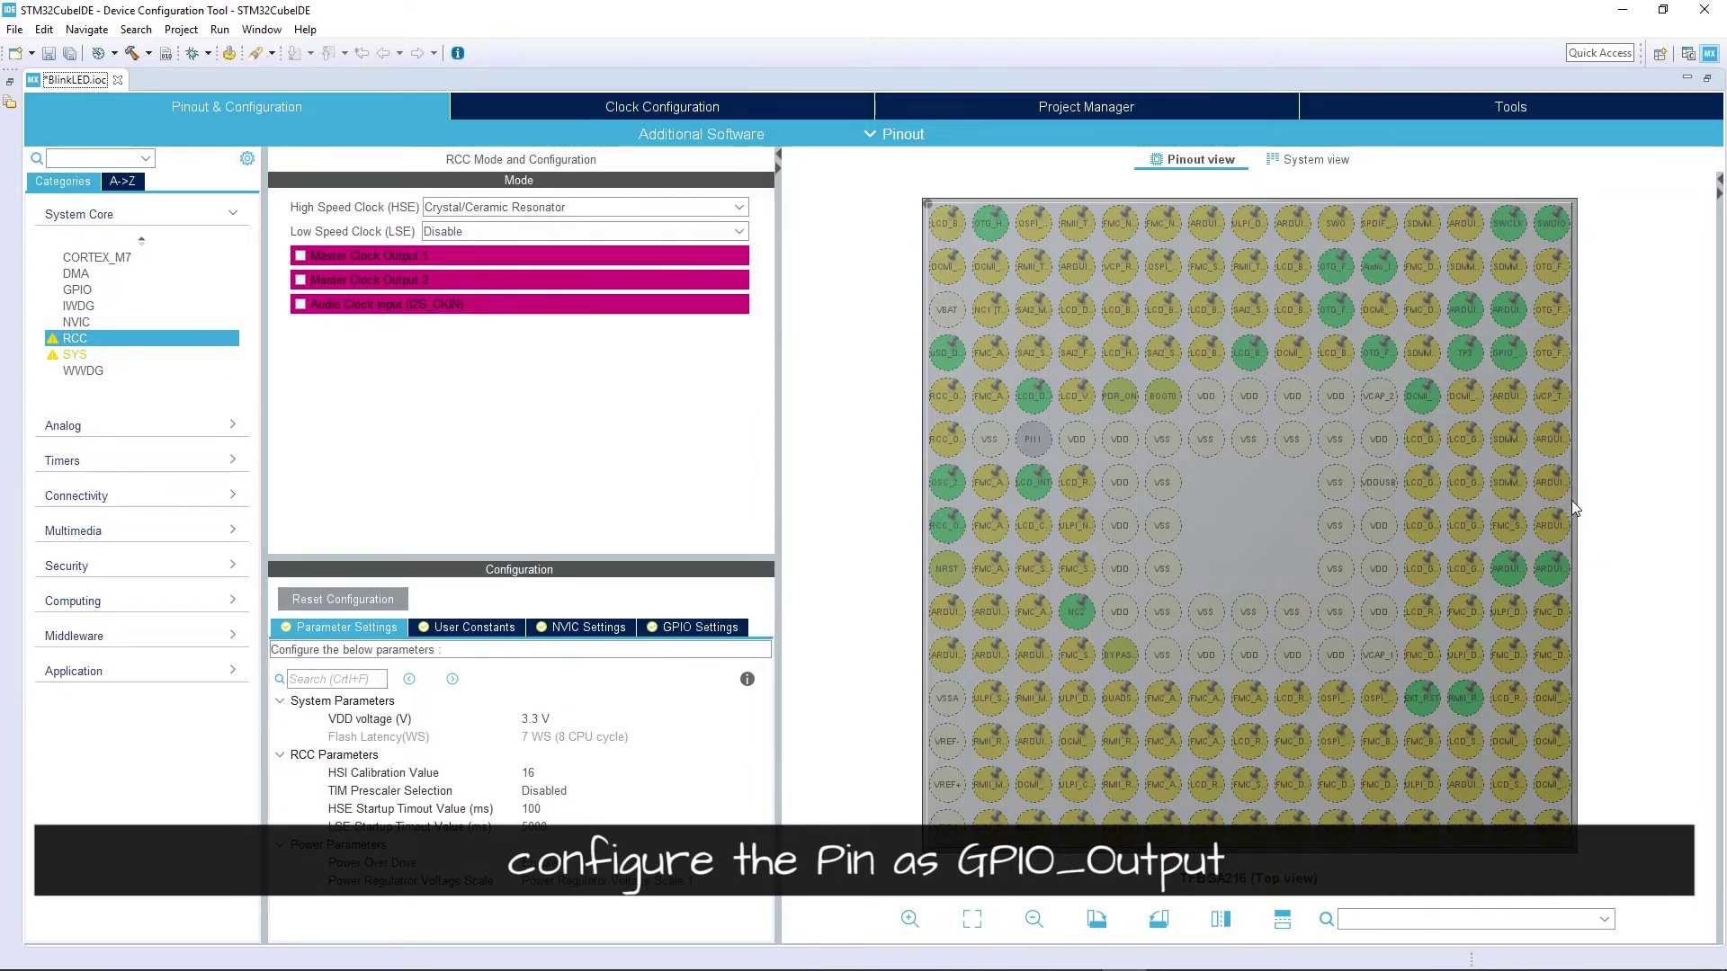
- Assign the user label LED_LD1 to pin PI1 in the GPIO configuration
click(76, 290)
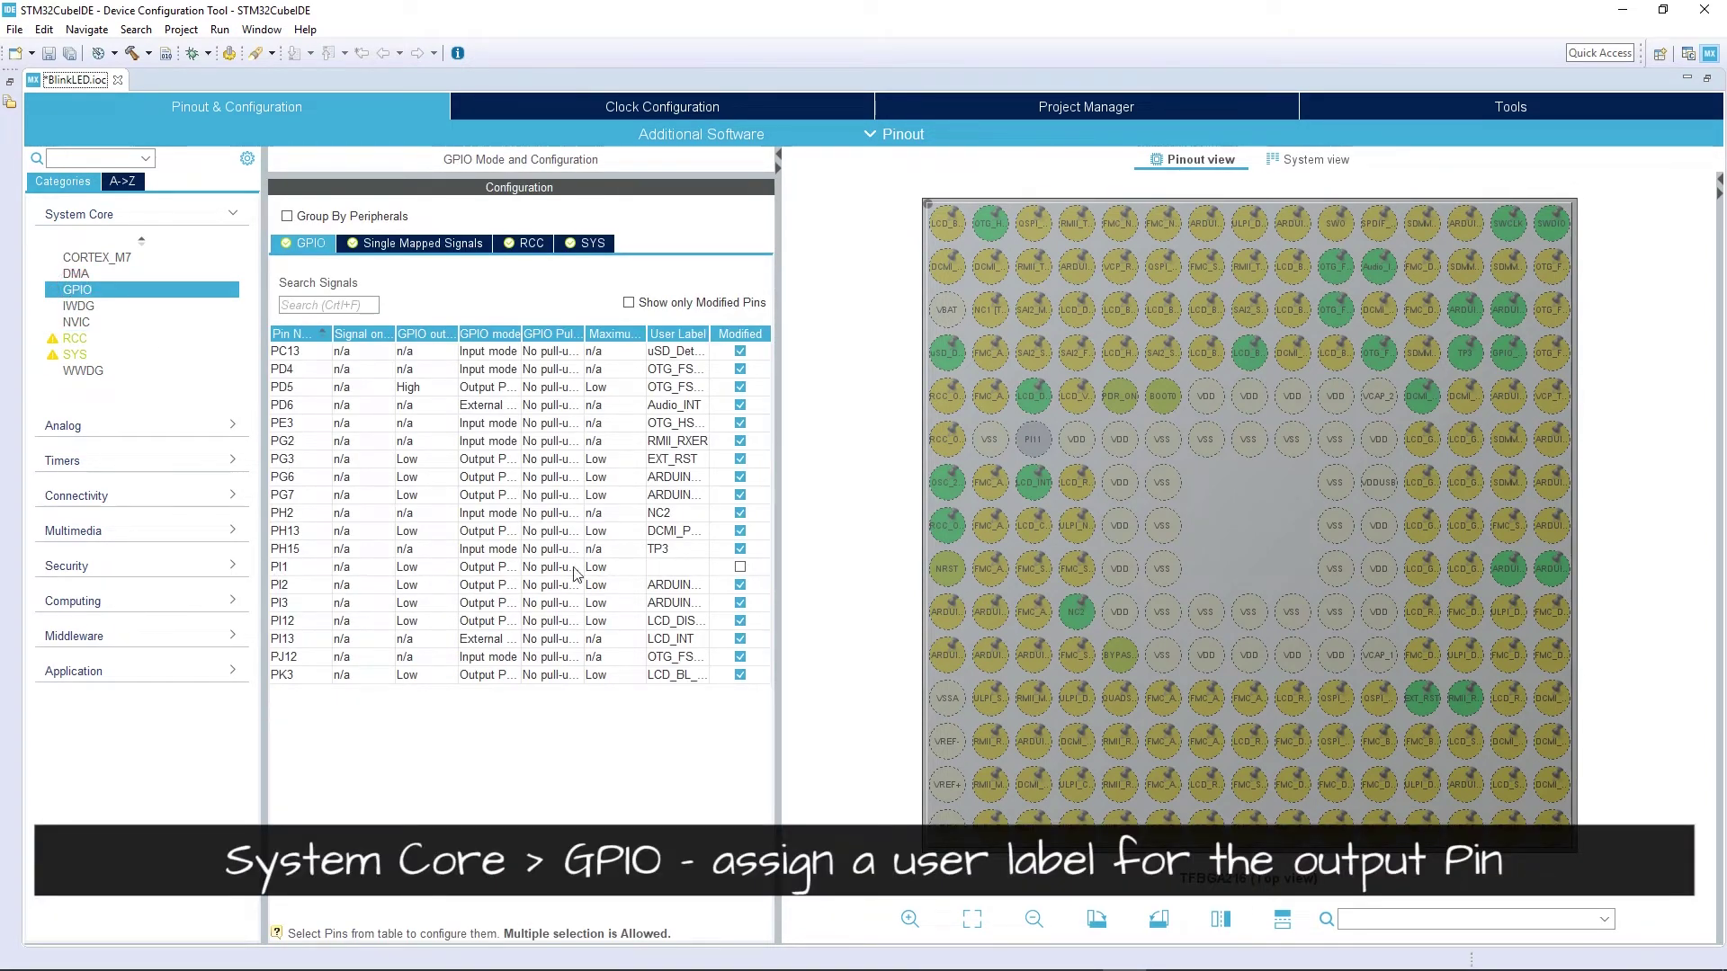
click(686, 569)
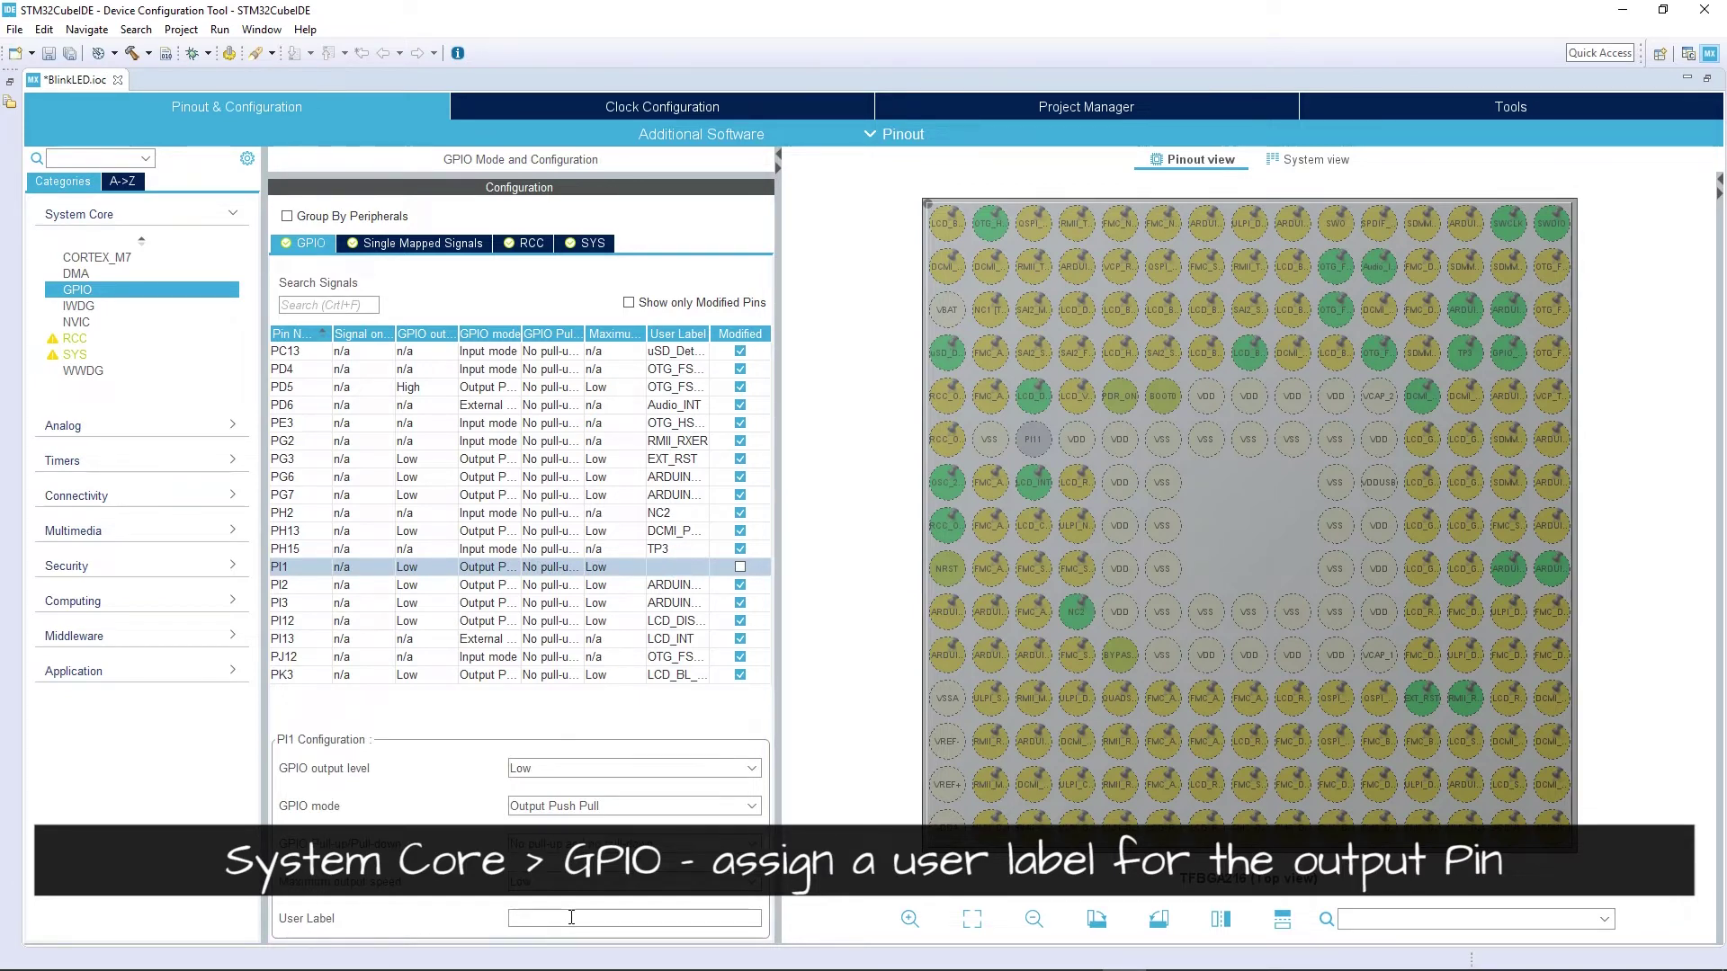
text(LED_LD1)
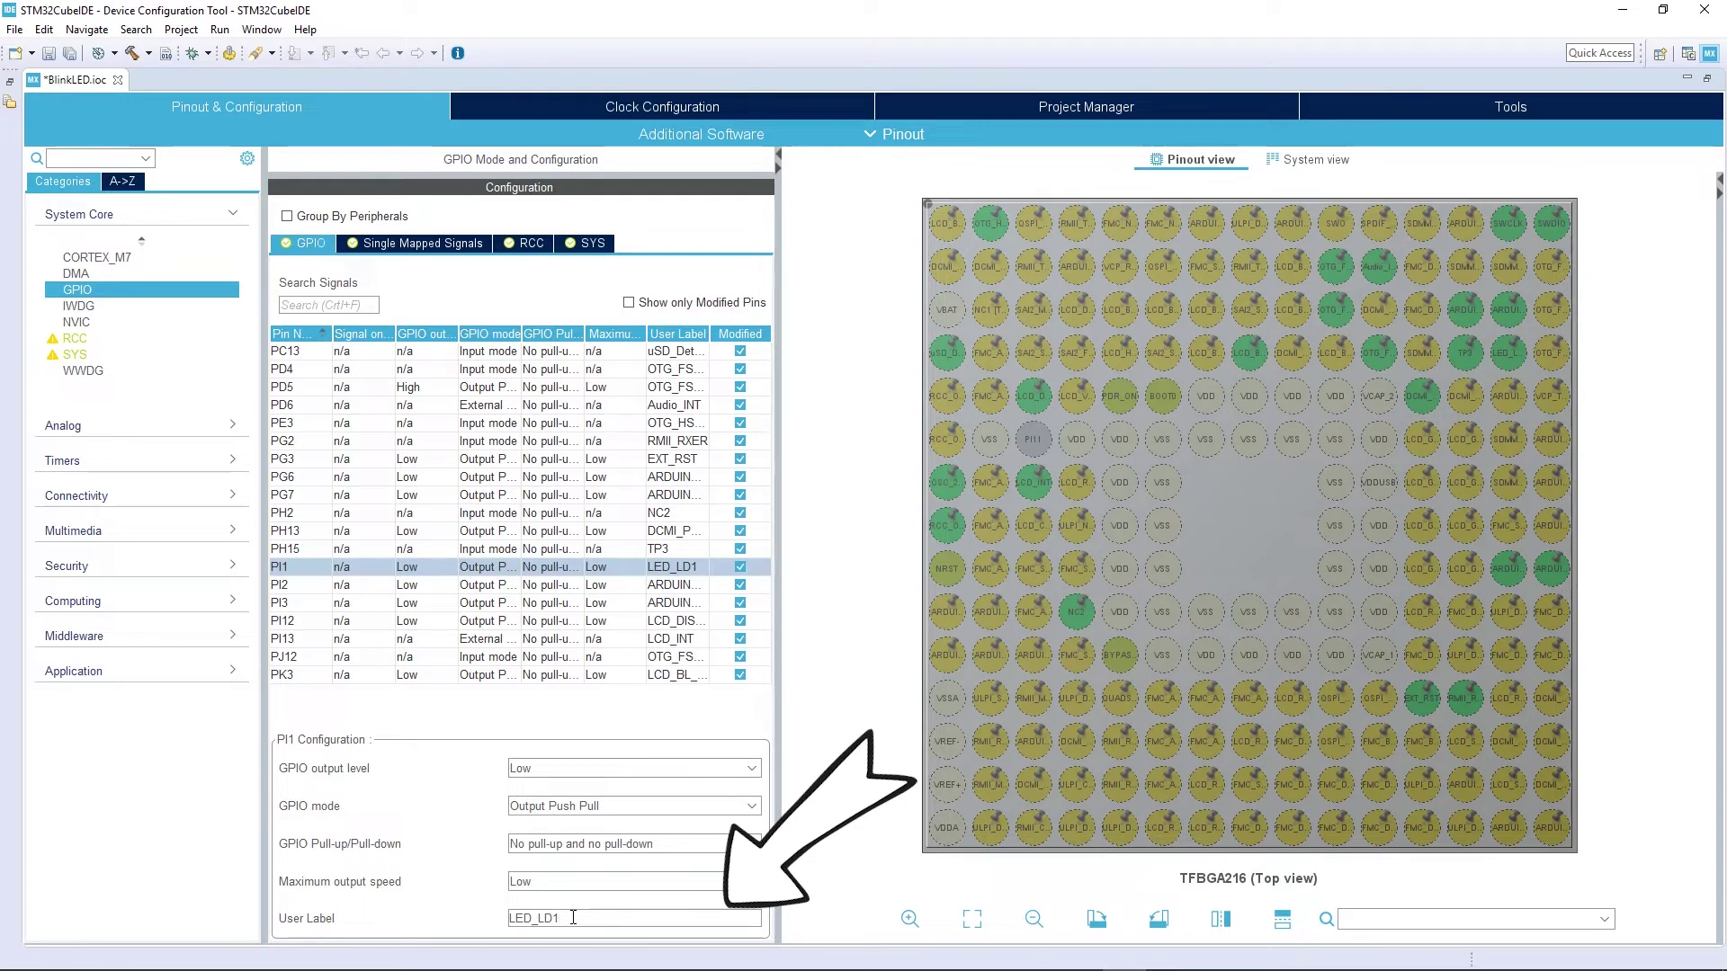
click(232, 160)
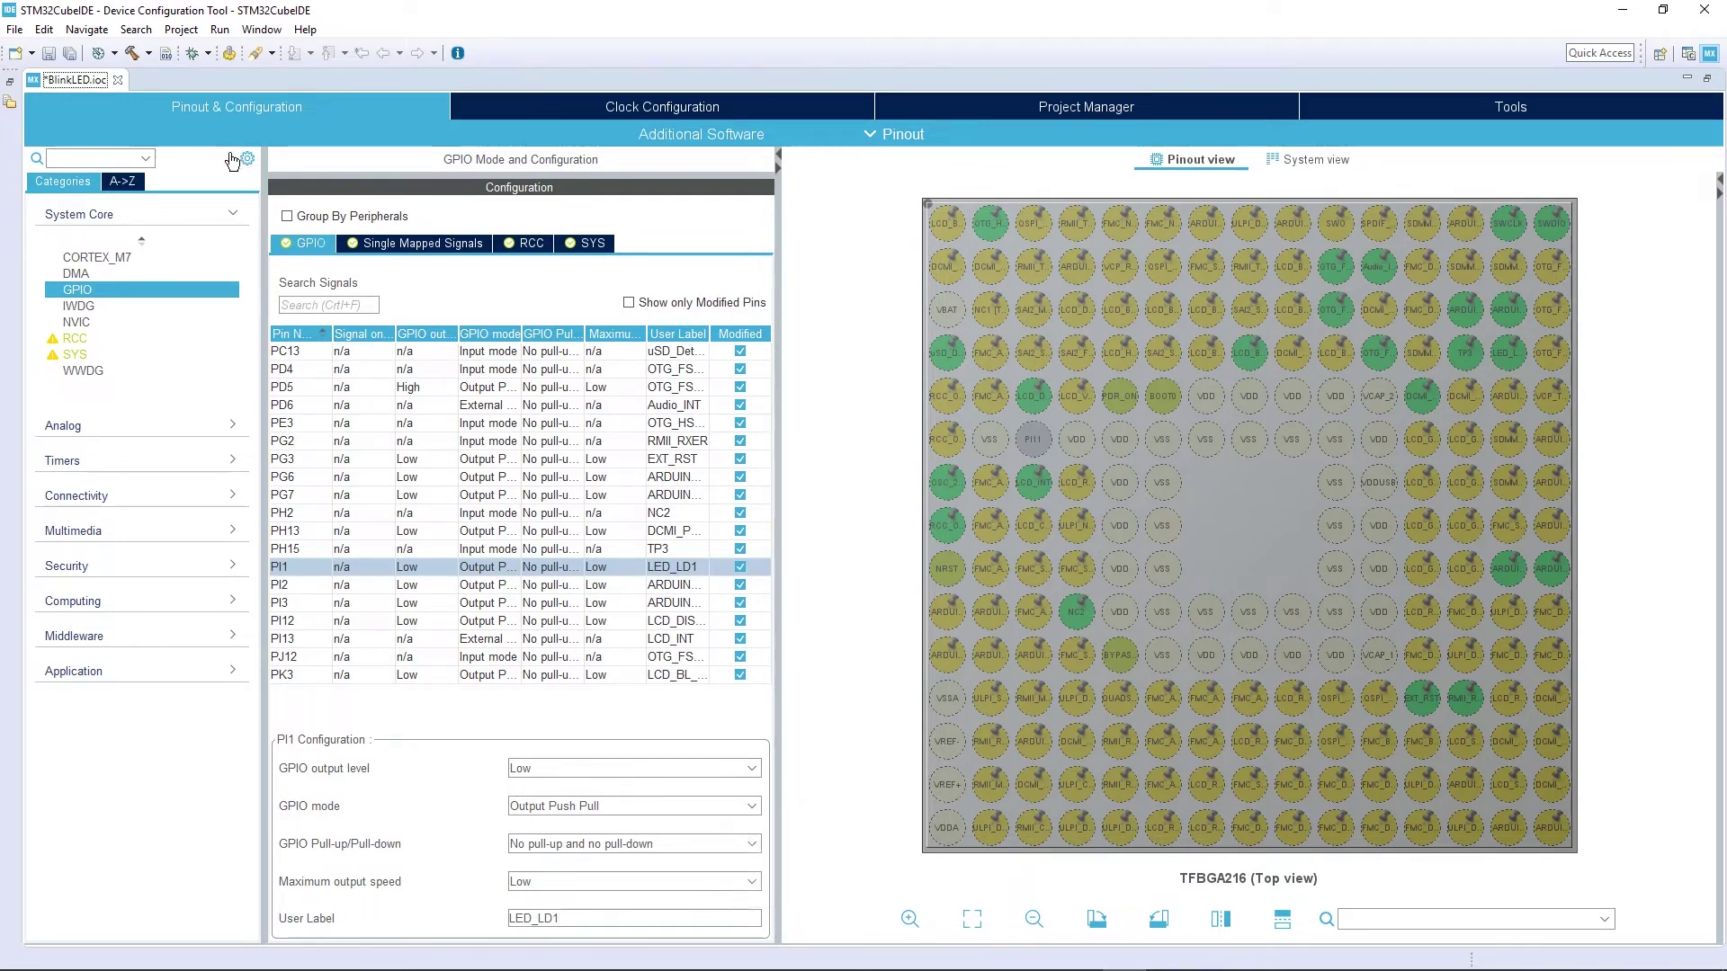
- Restore the editor to its normal size, save the BlinkLED.ioc configuration and generate the code
double_click(79, 81)
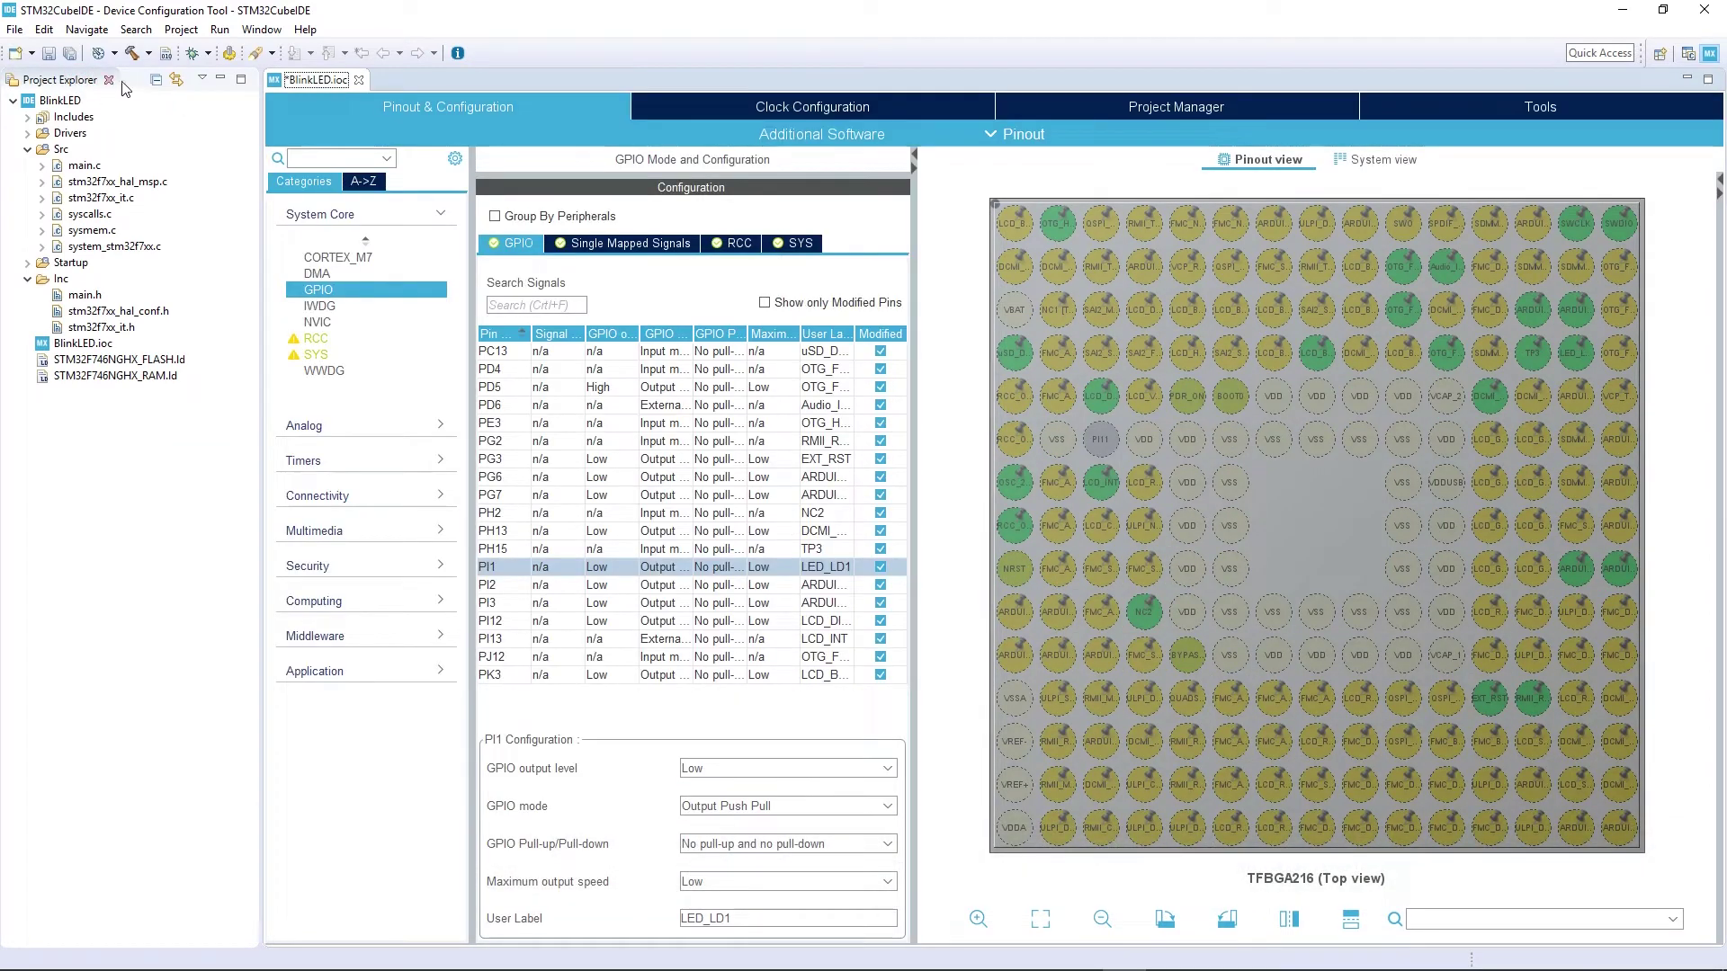
click(50, 56)
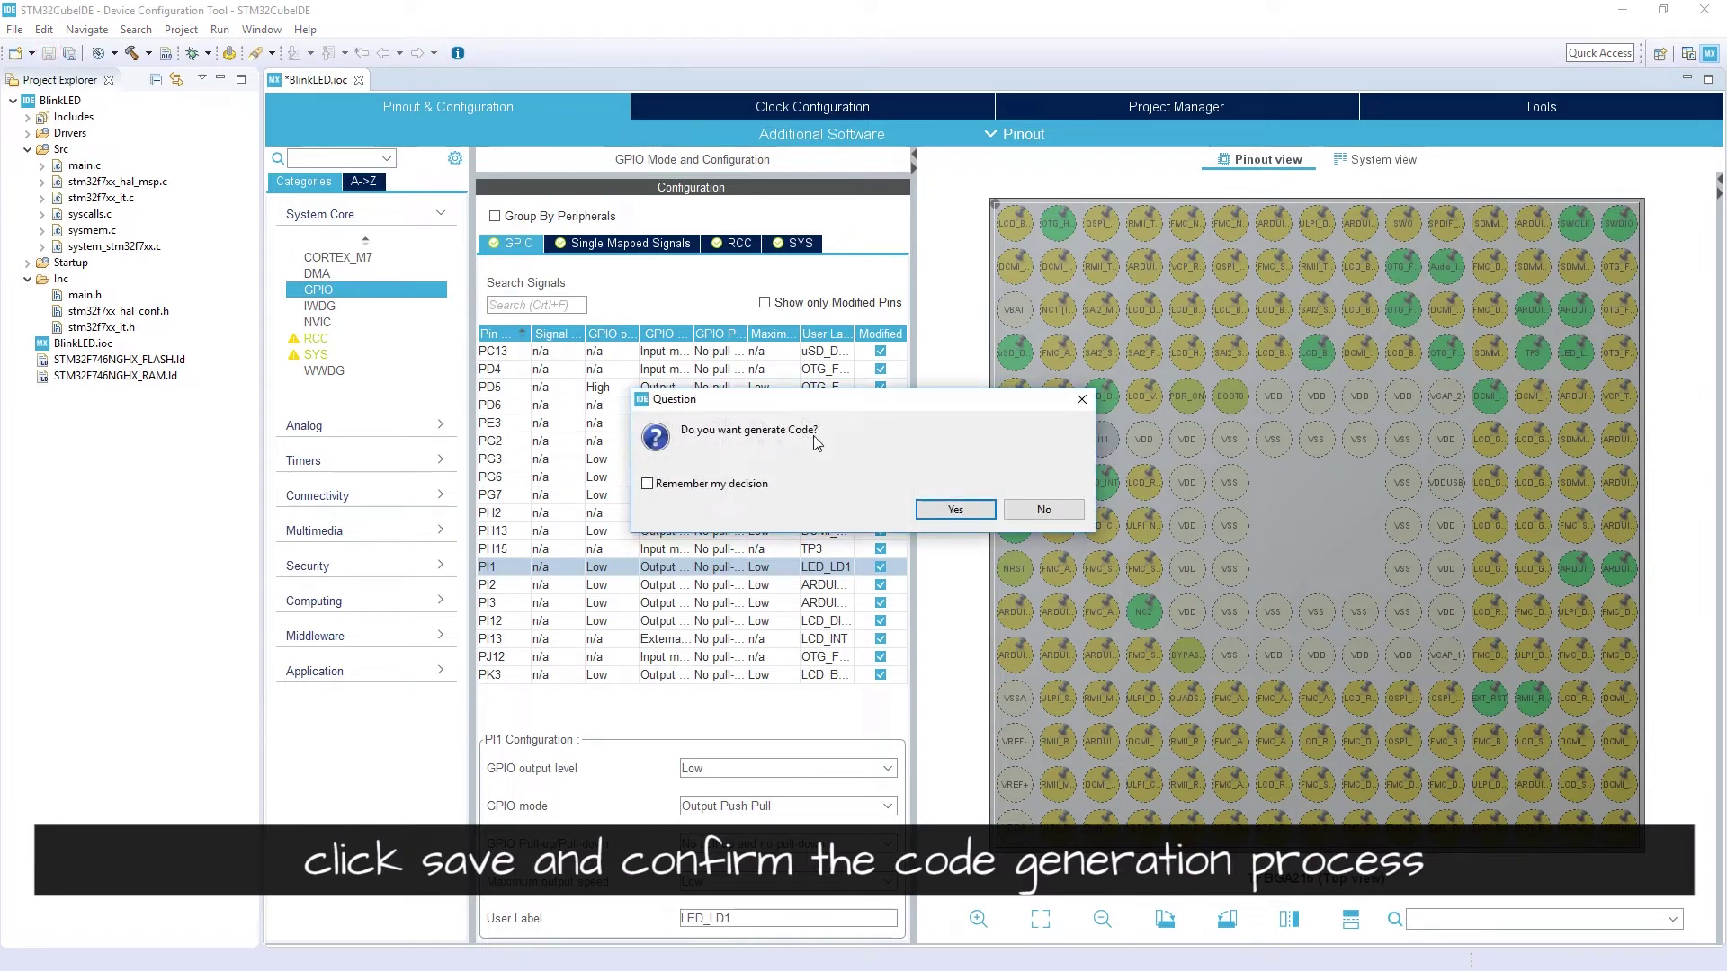
click(955, 509)
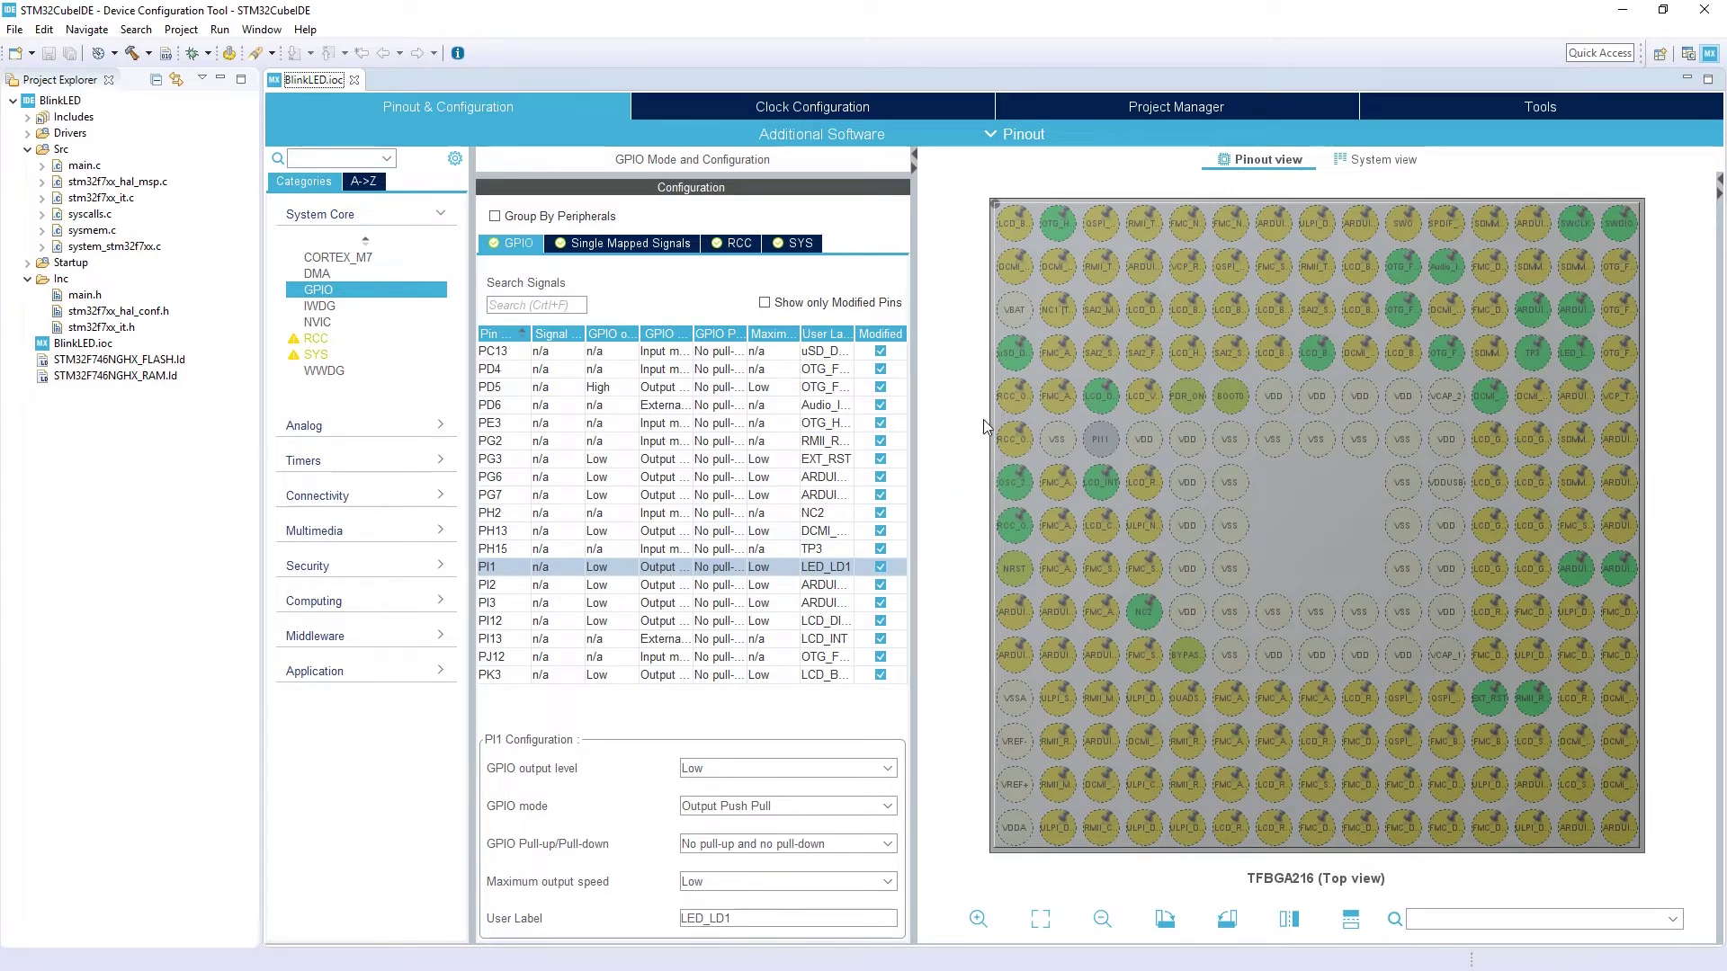
- Review the project settings and code generator options of BlinkLED, and return to the pinout configuration
click(1196, 110)
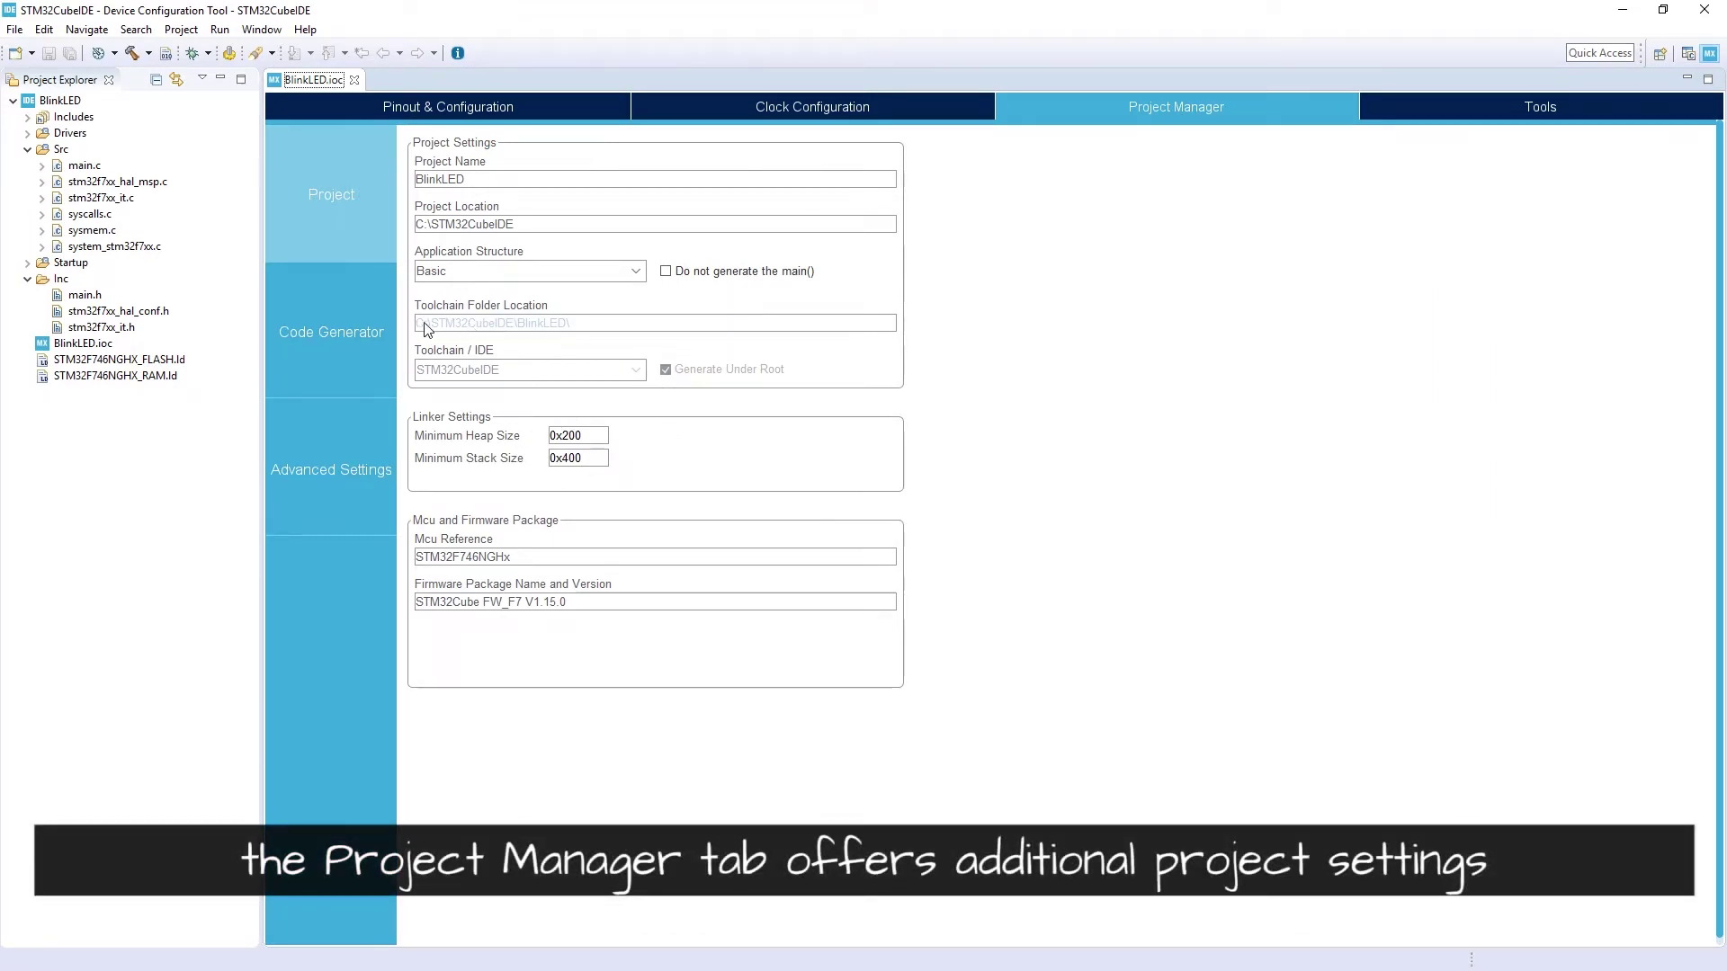
click(333, 335)
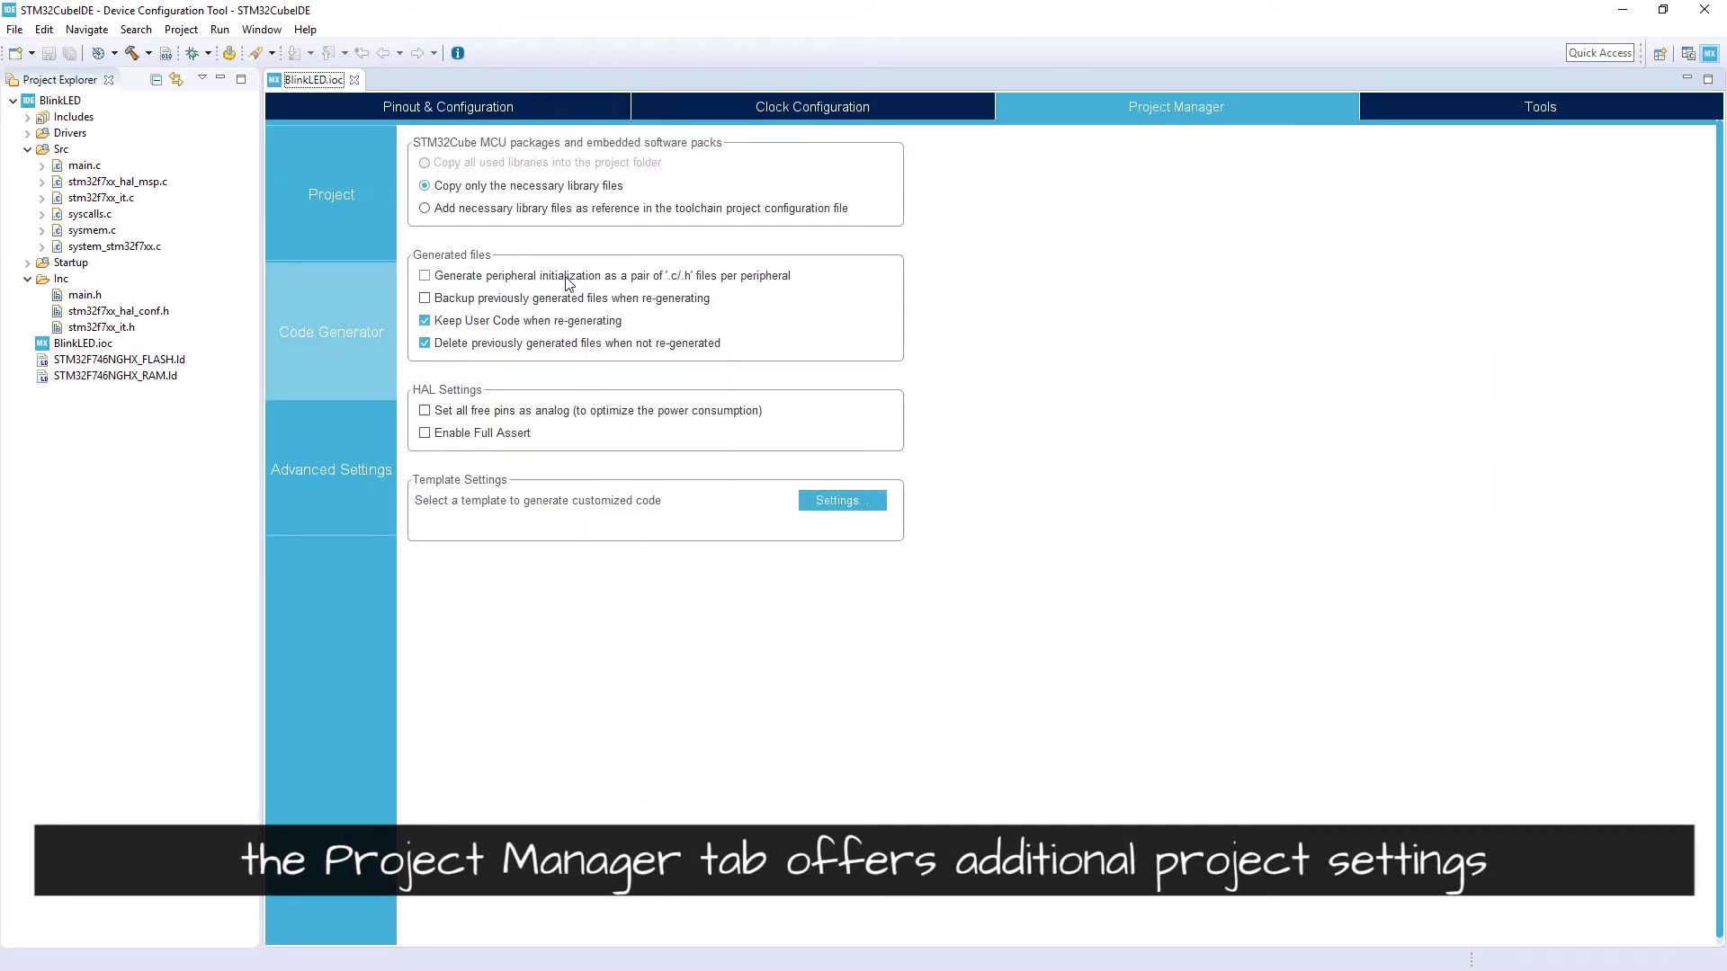
click(313, 101)
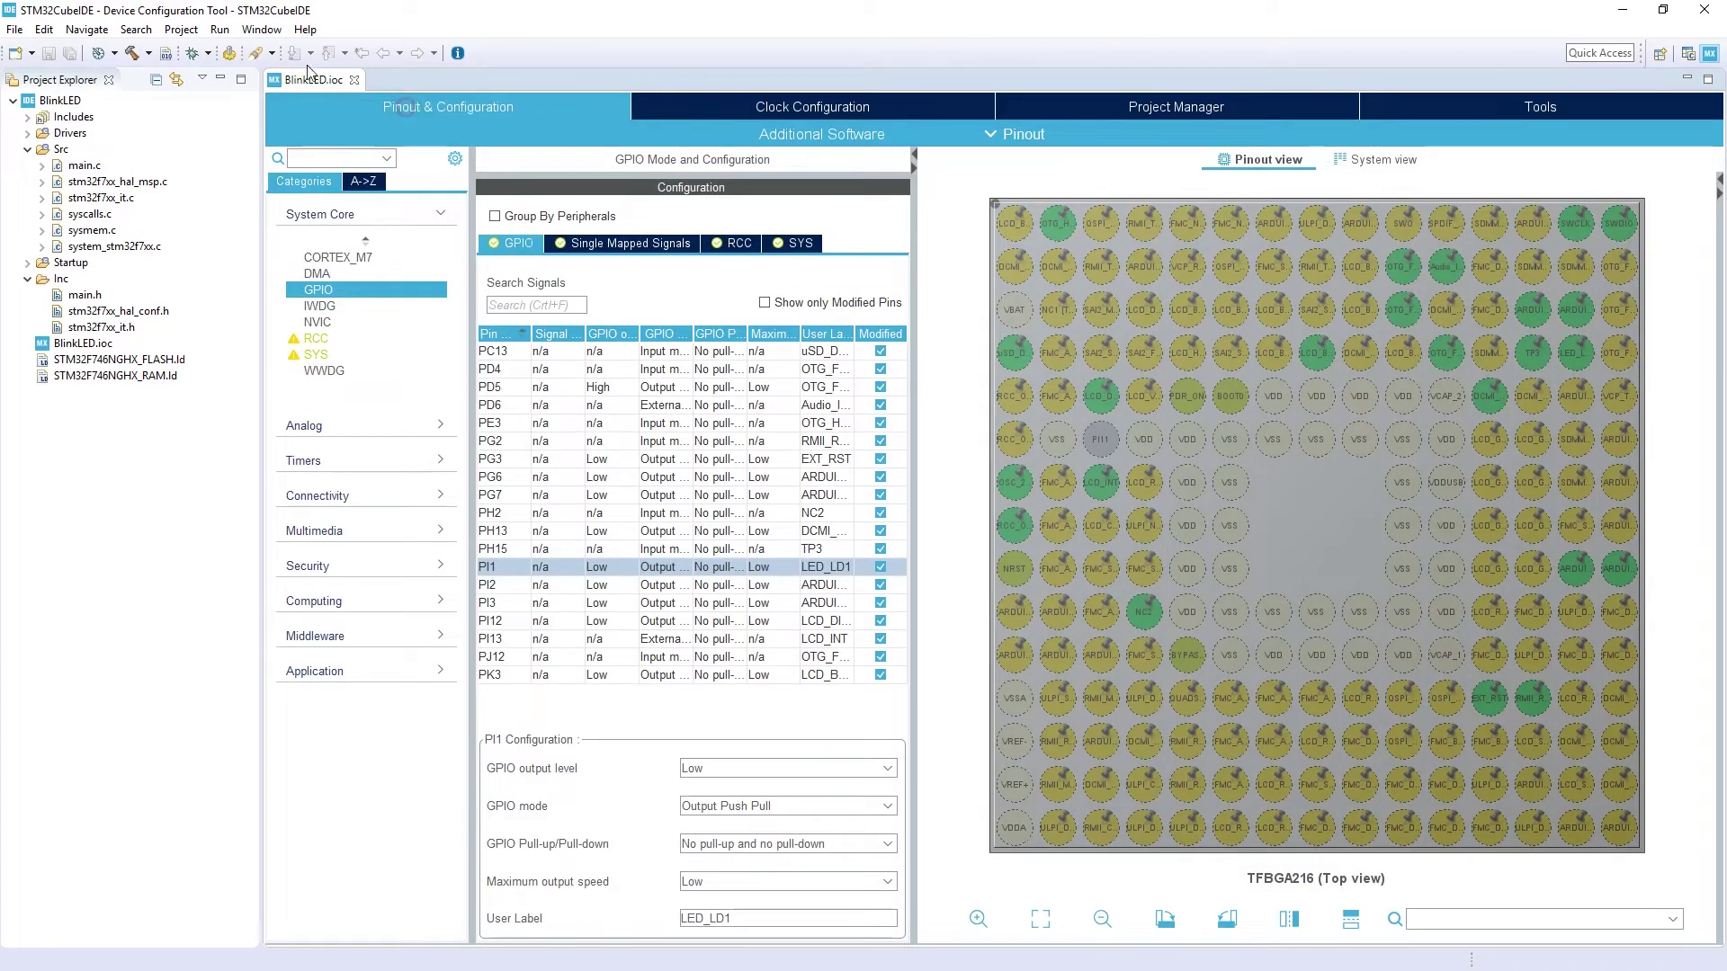
- Manually start code generation for the BlinkLED project
click(181, 28)
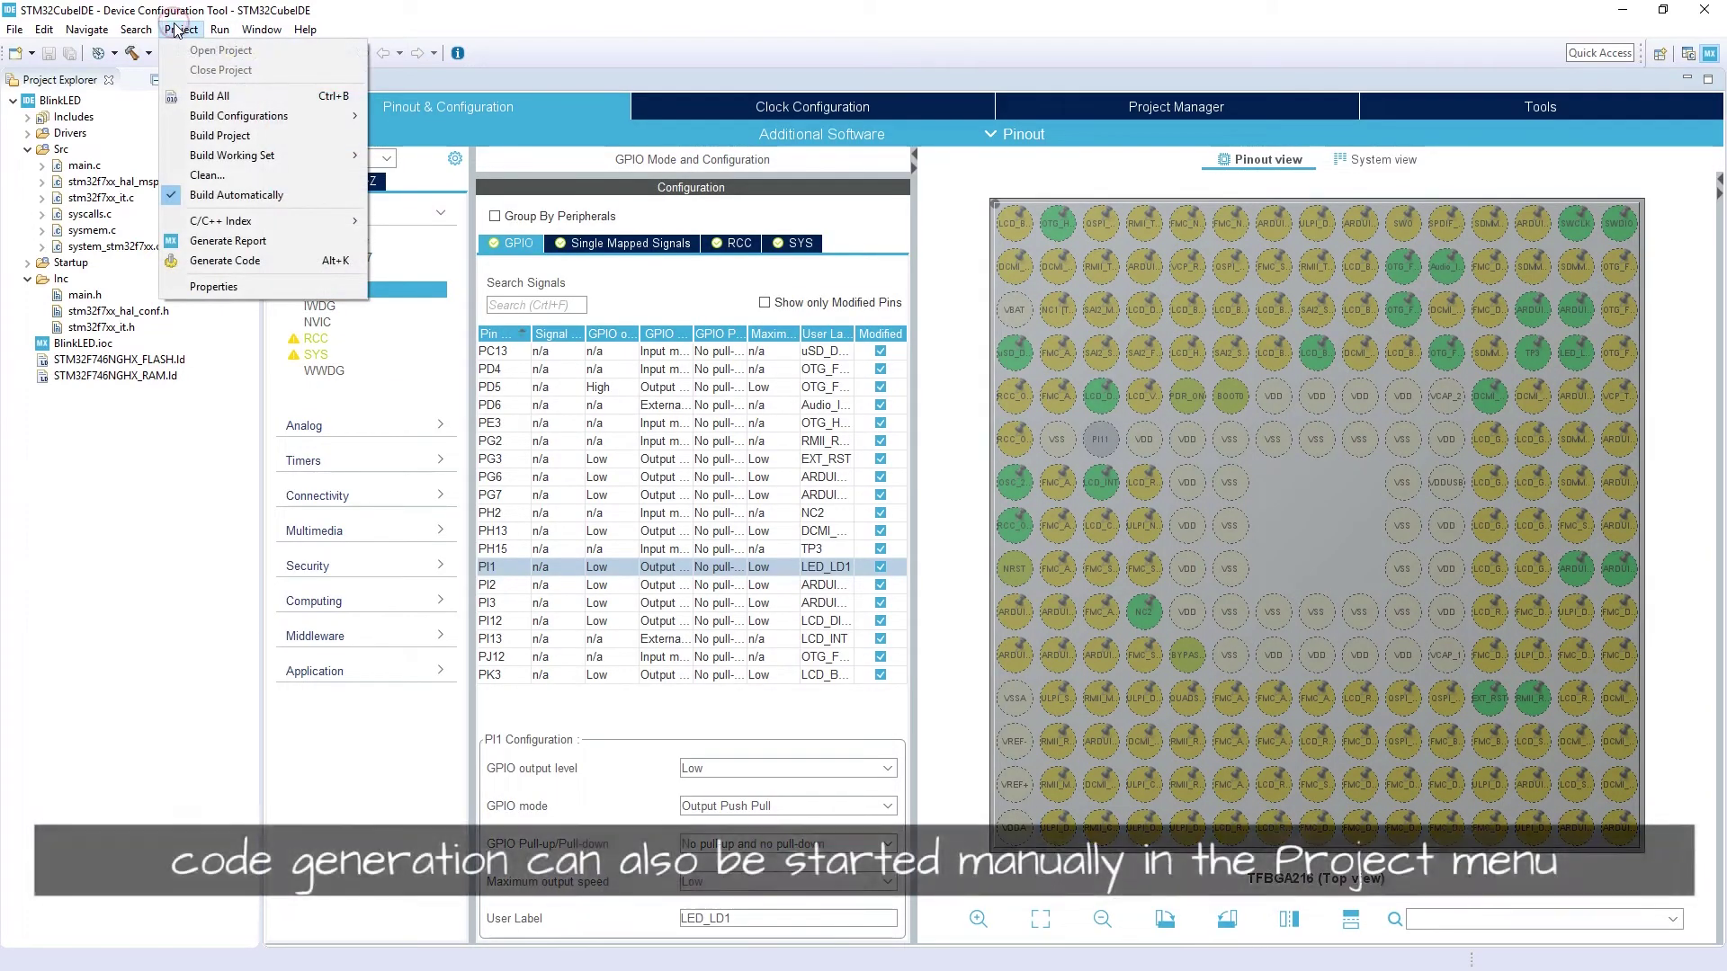
click(237, 263)
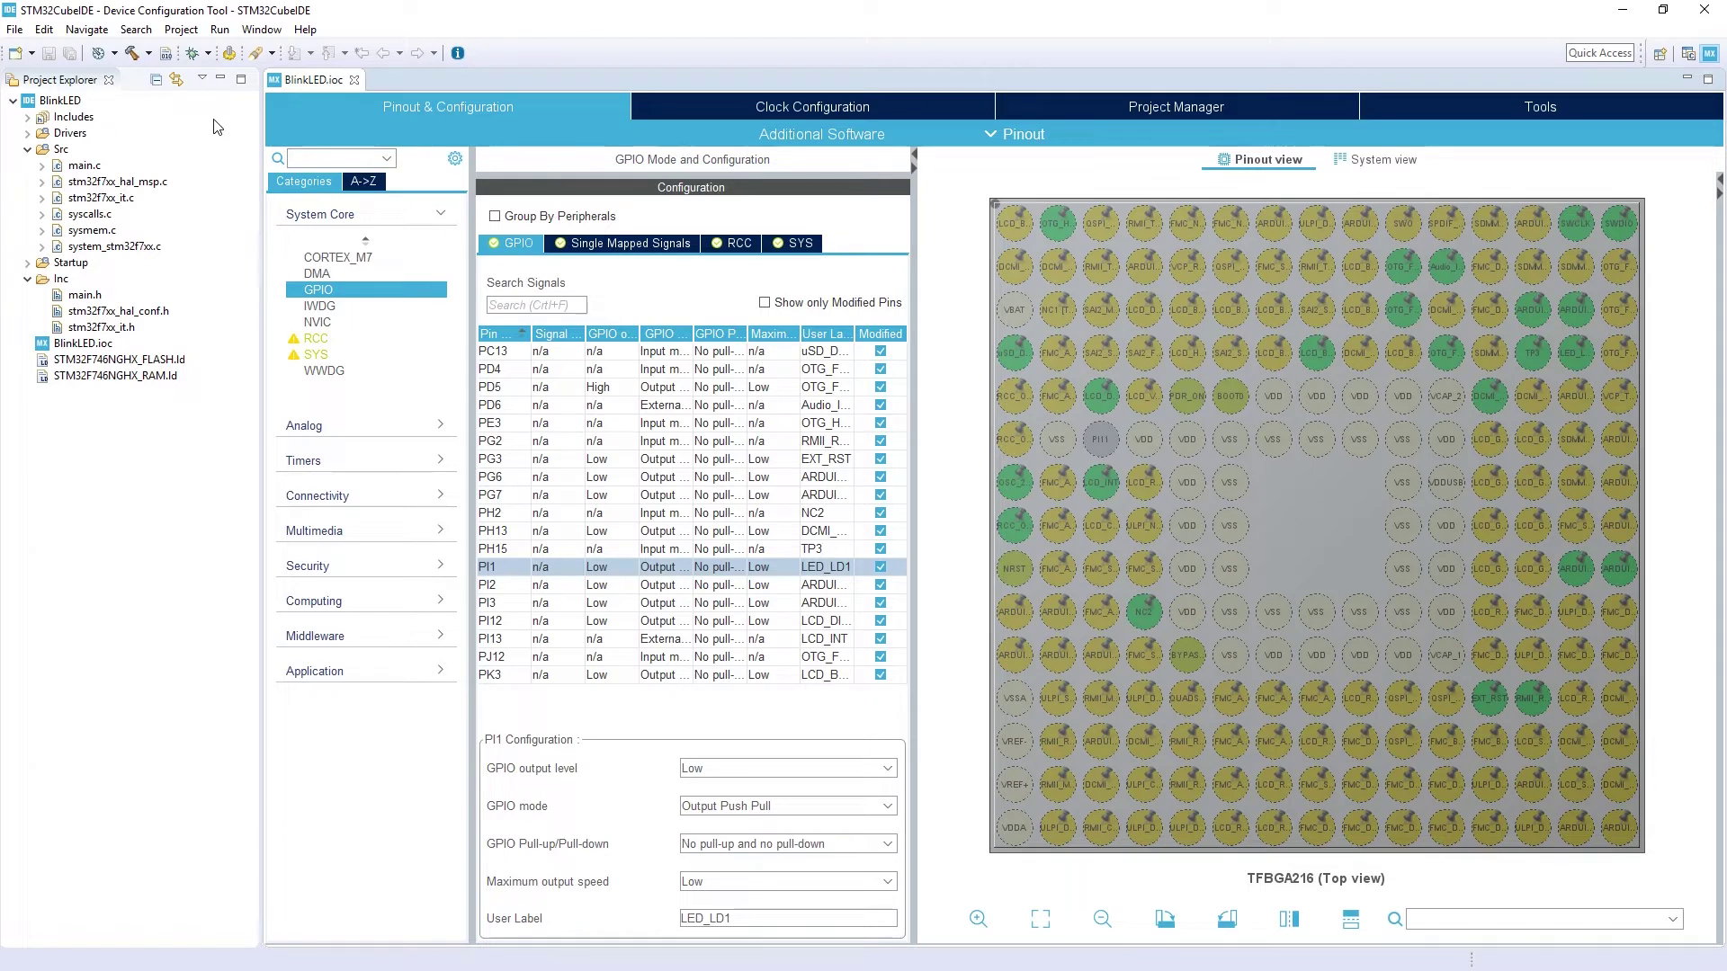
- Open the source file main.c and the header main.h for editing, and bring main.c to the front
double_click(84, 169)
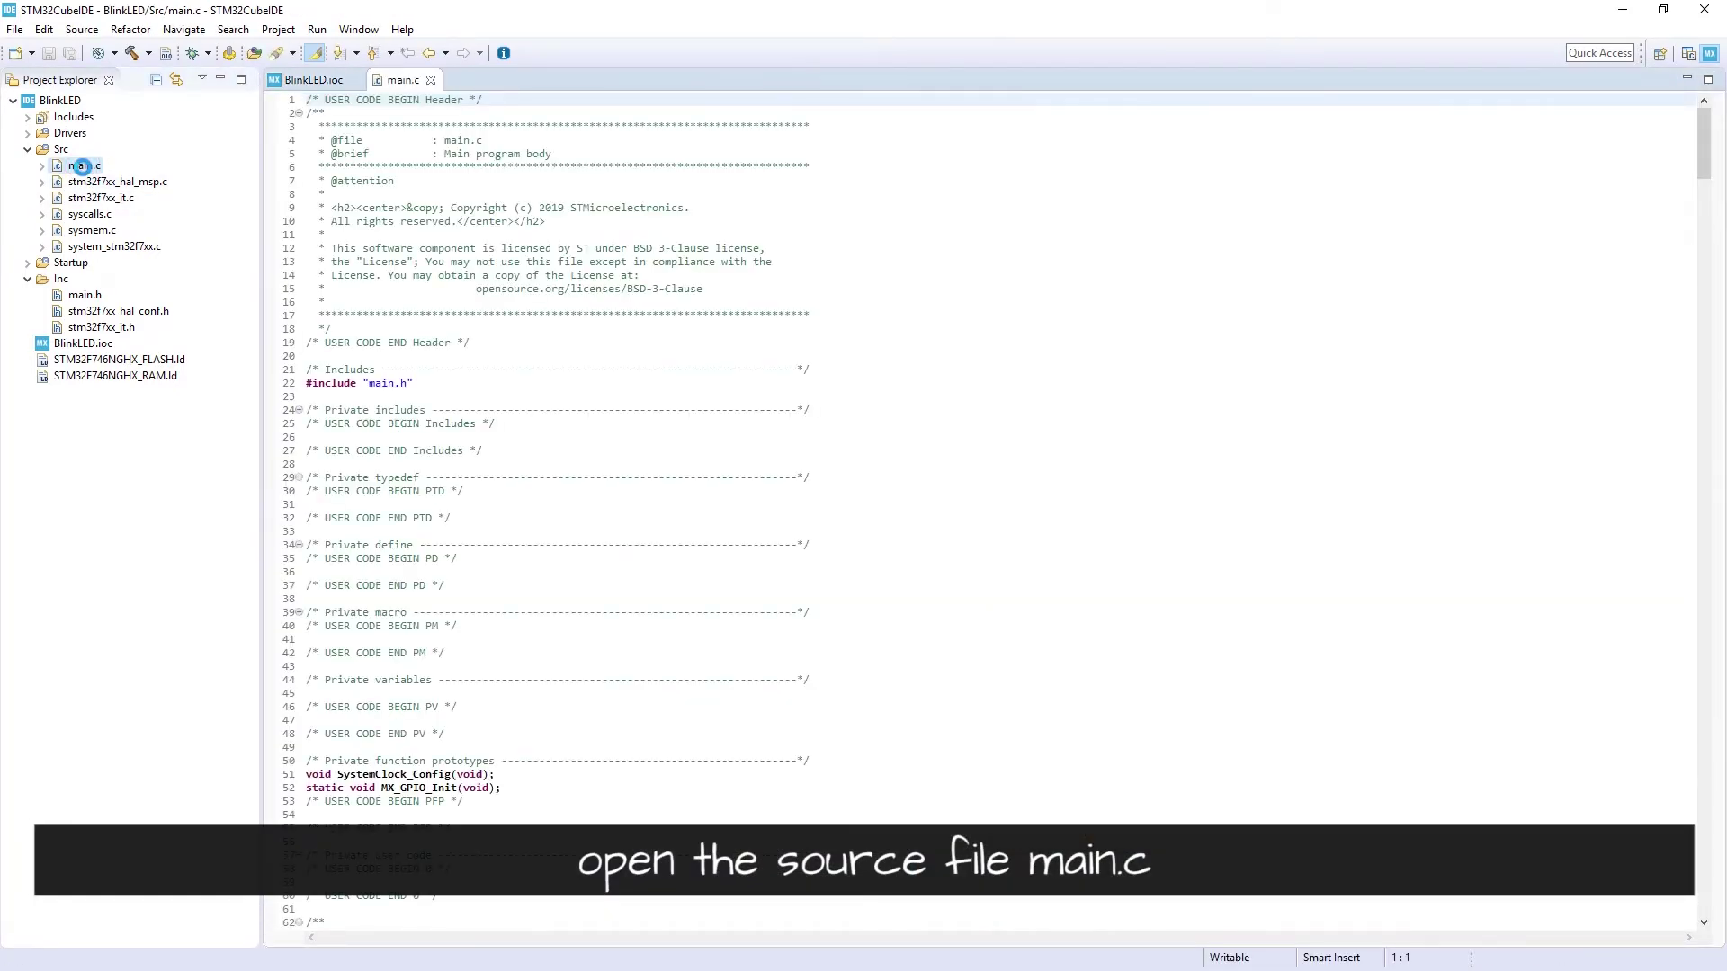
double_click(84, 295)
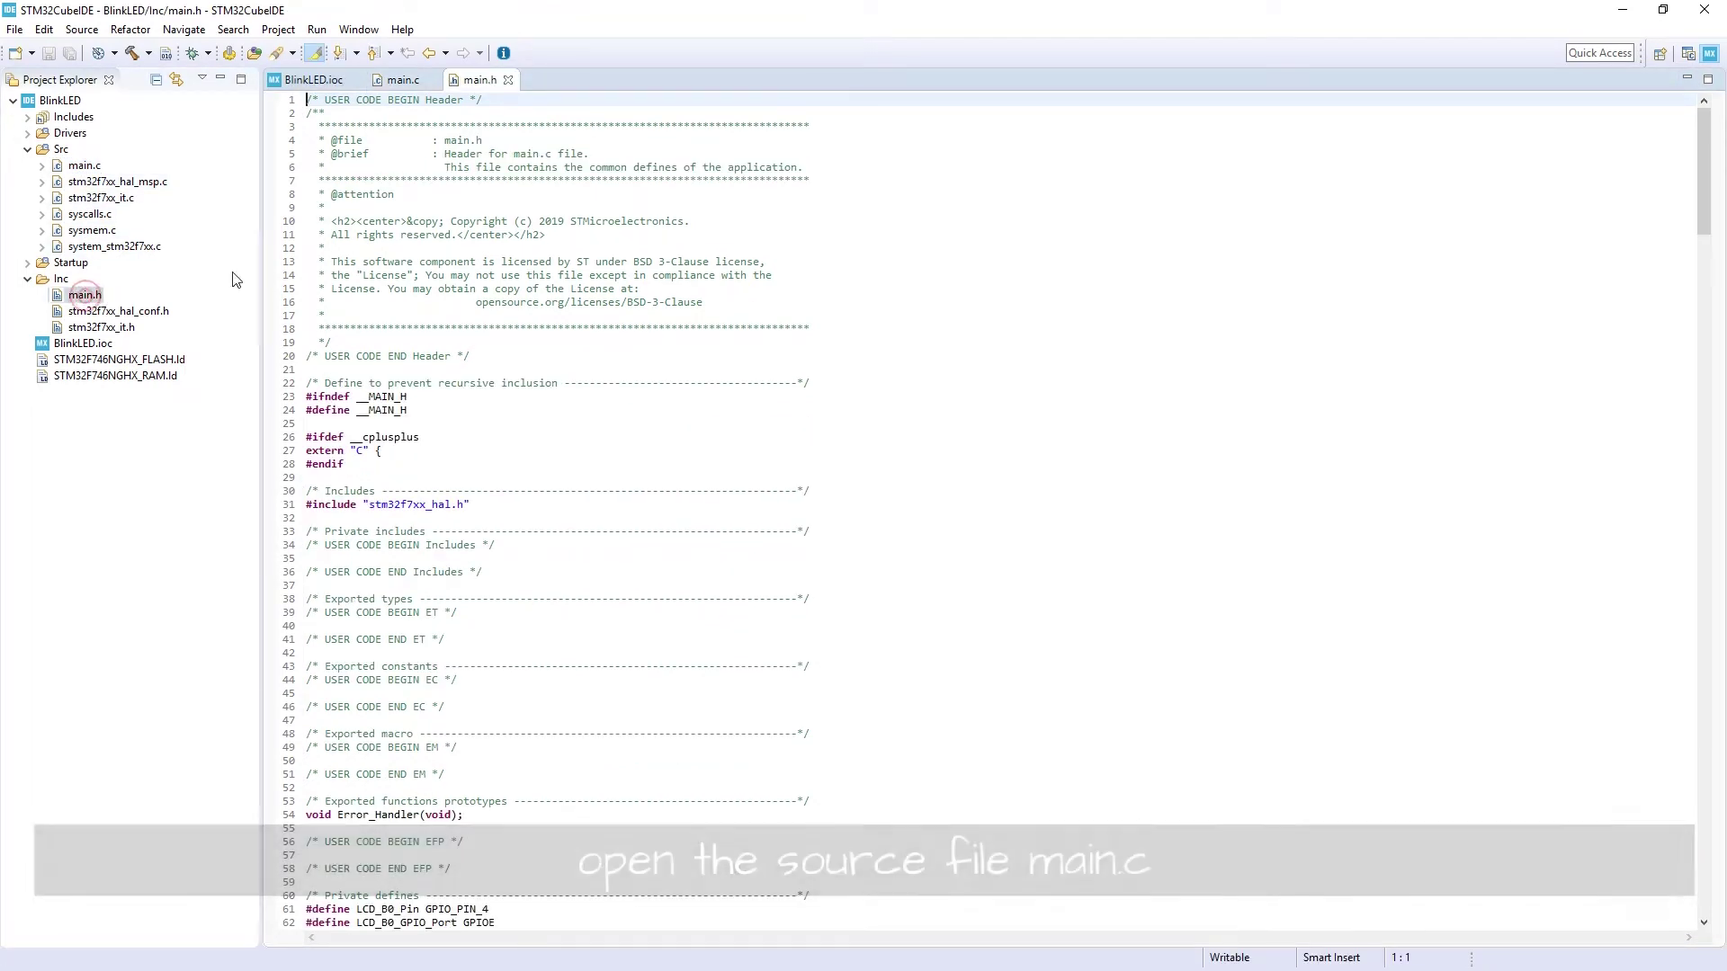
click(403, 79)
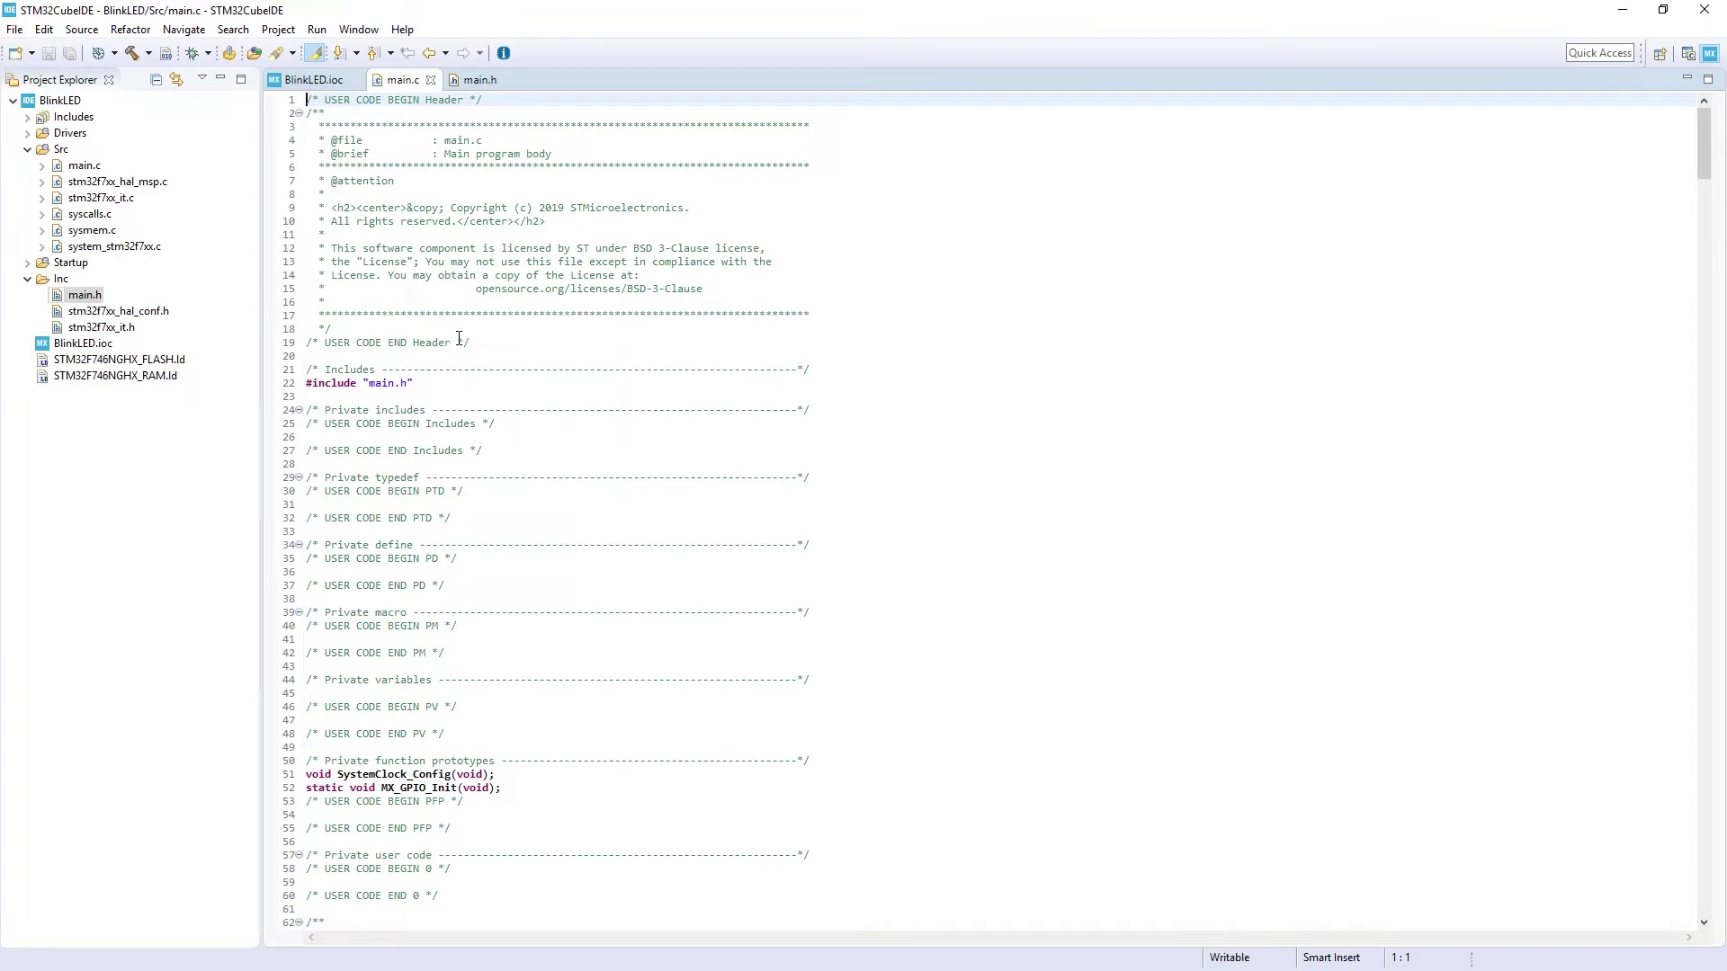
- Add the statement HAL_Delay(300); as the first line inside the while (1) loop of main.c, using autocompletion
scroll(459, 338, down, 11)
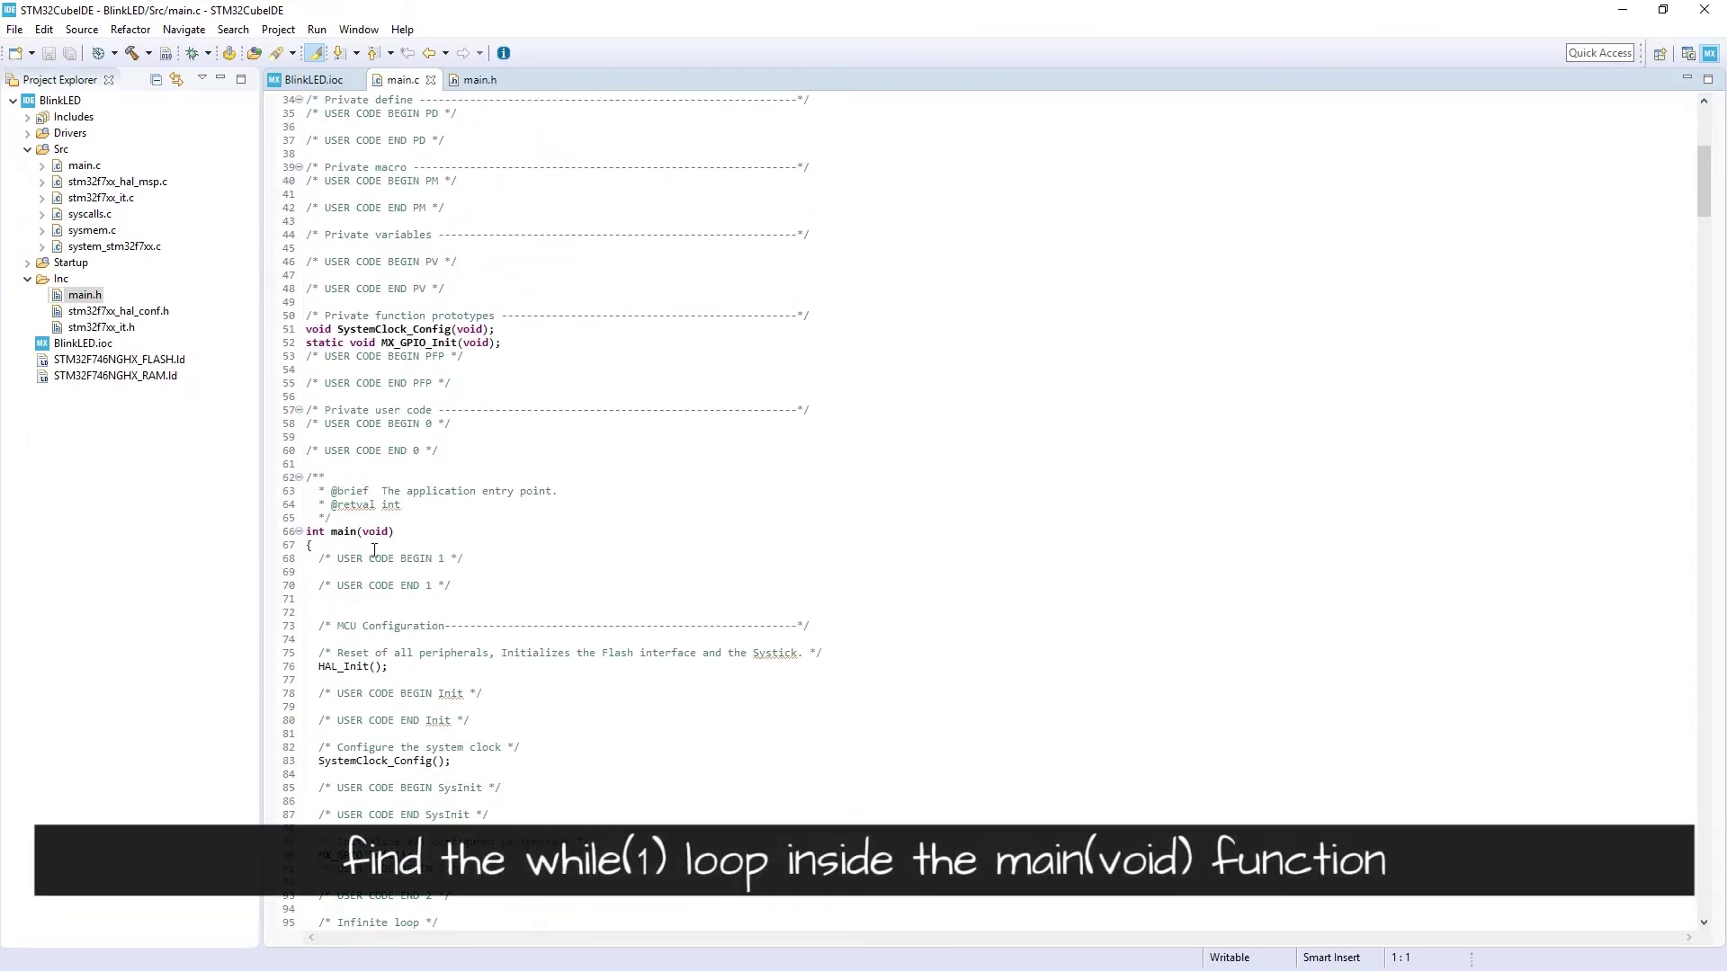
scroll(358, 553, down, 7)
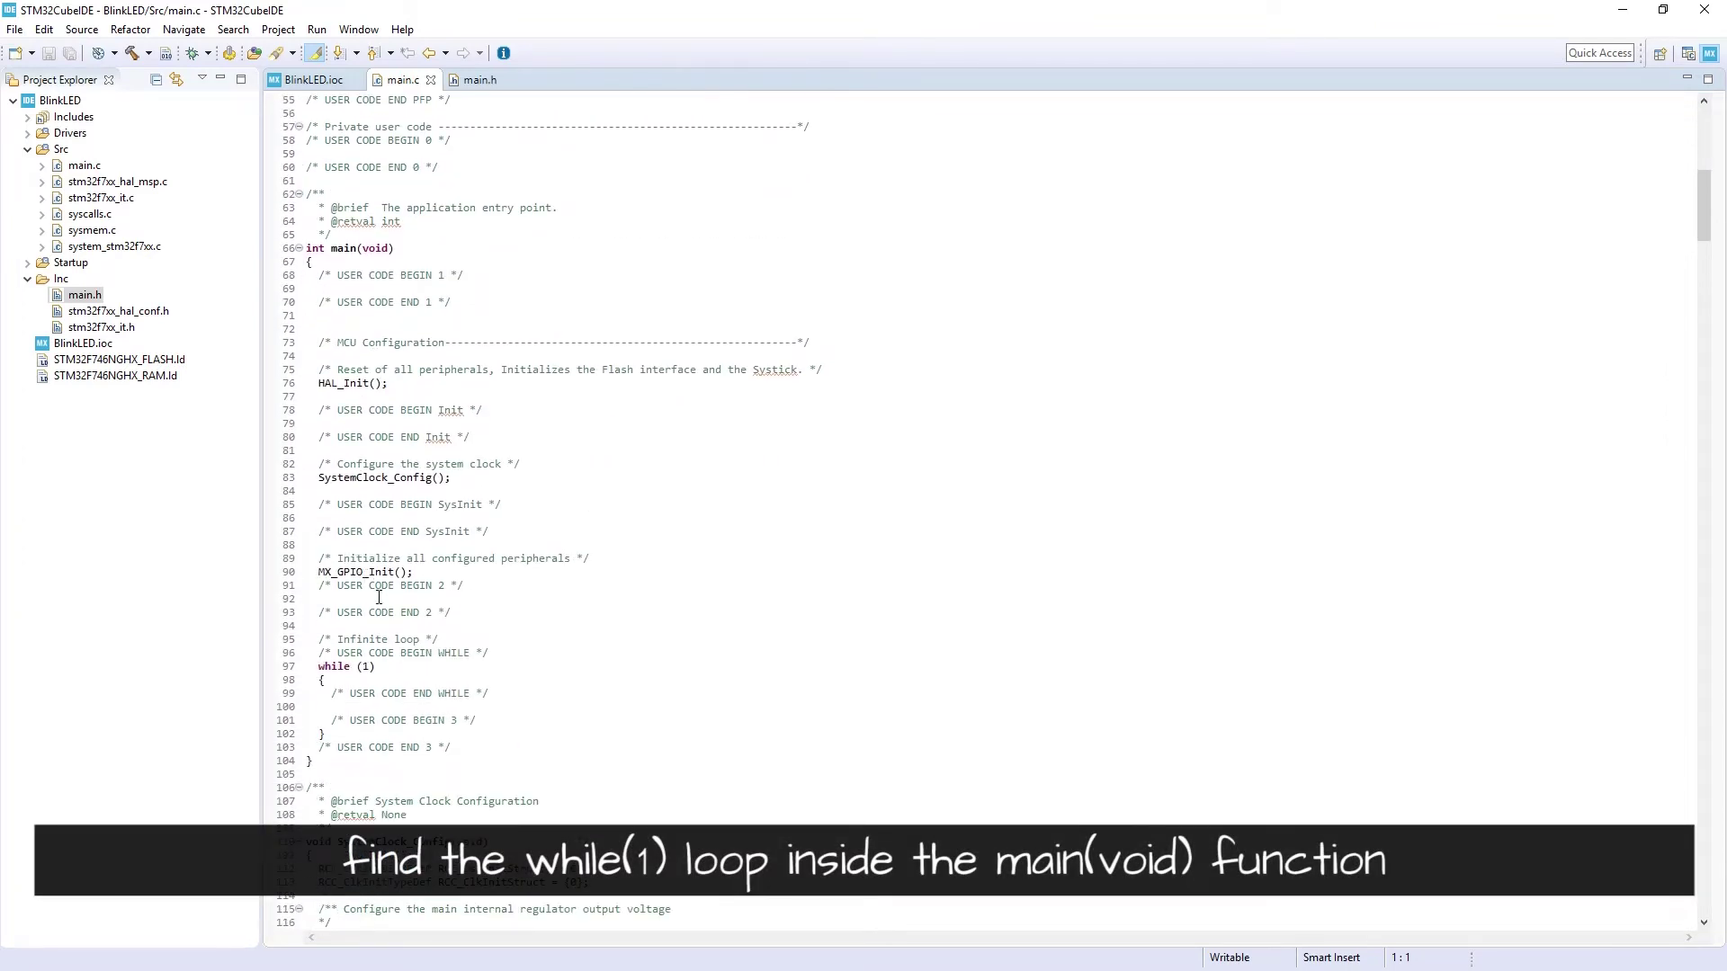
click(325, 680)
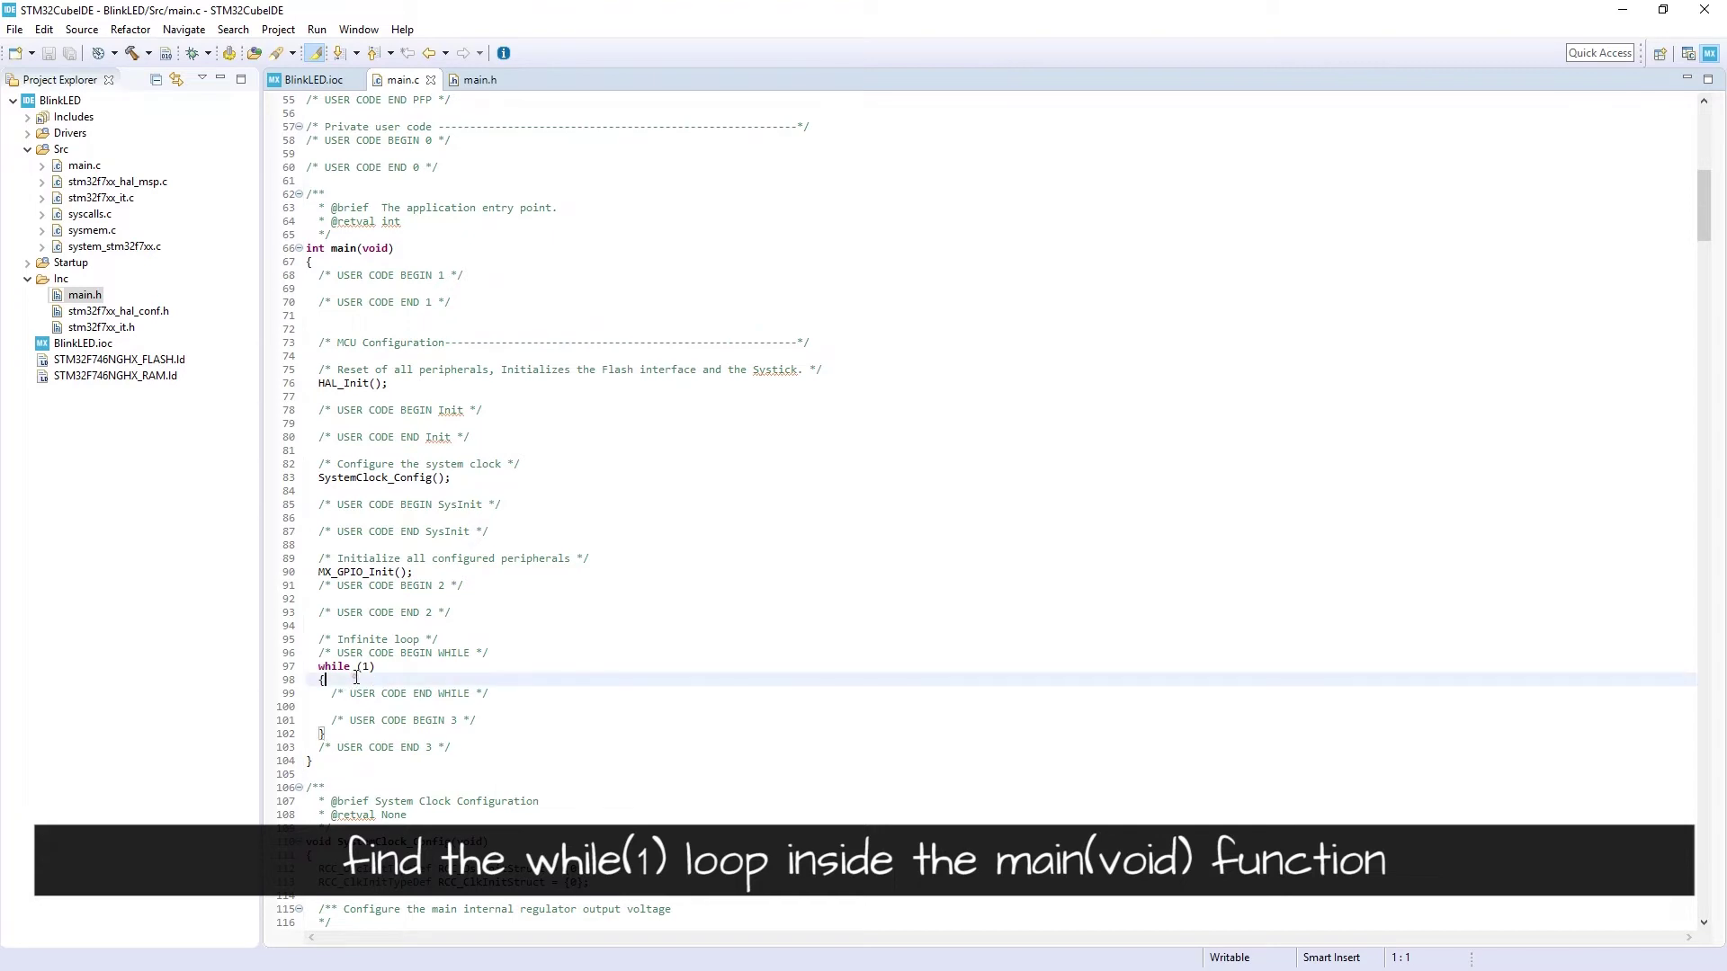
key(Return)
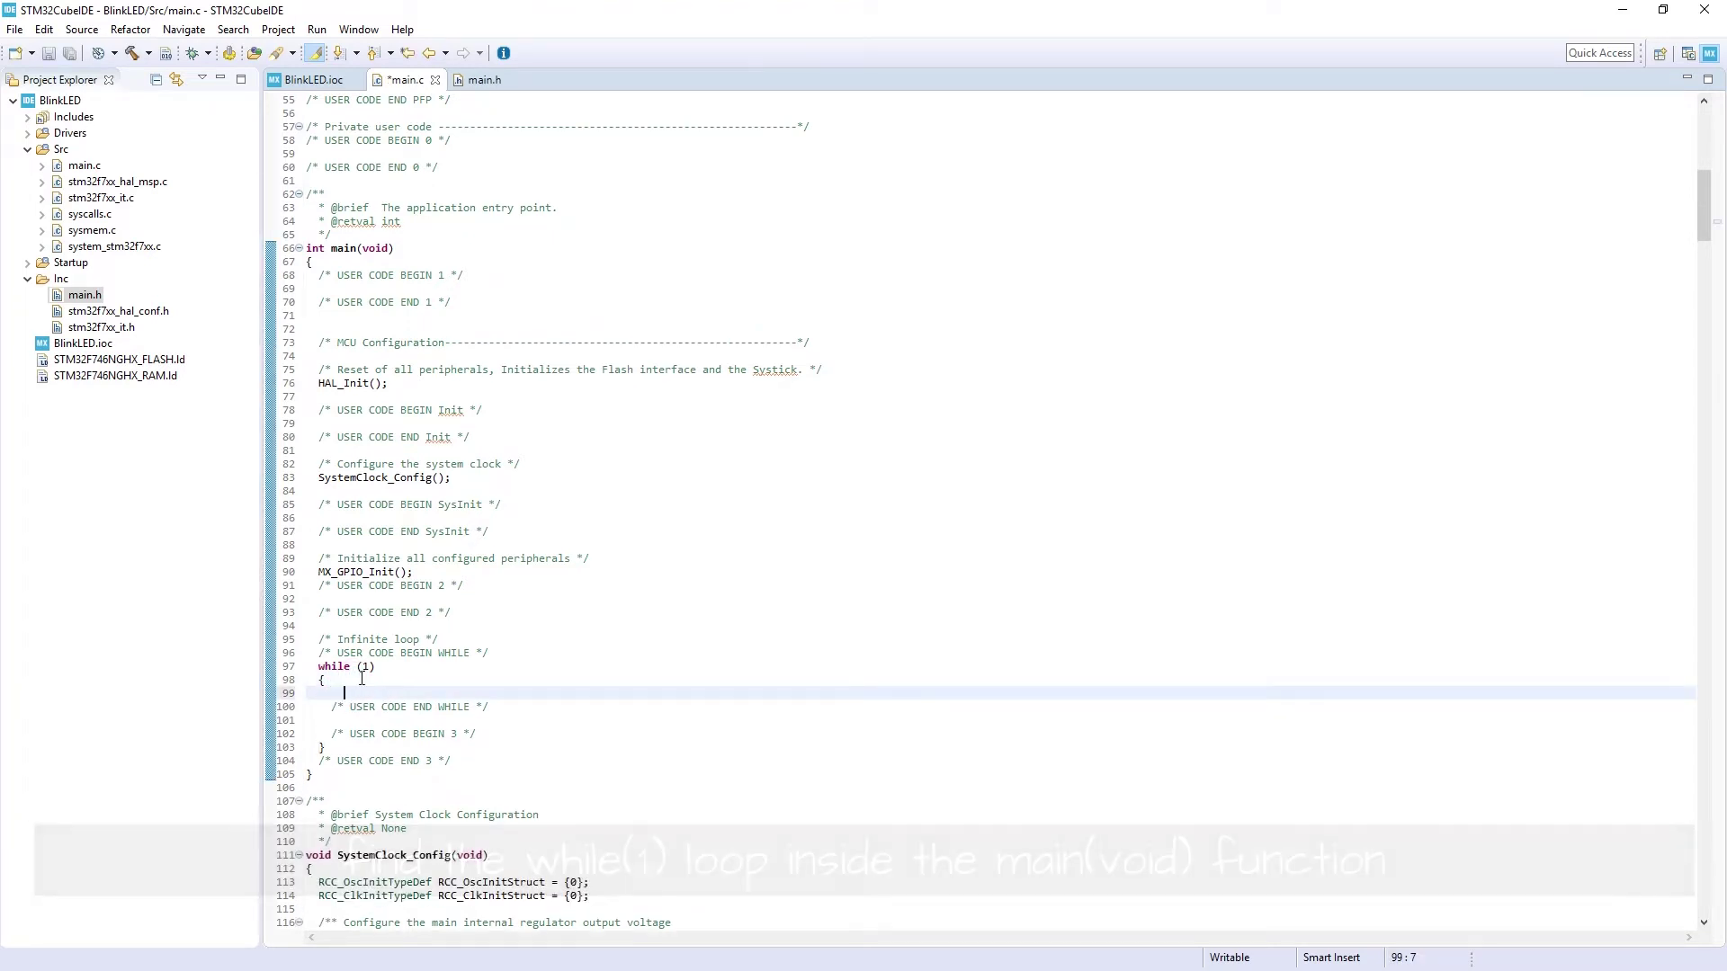
text(HAL)
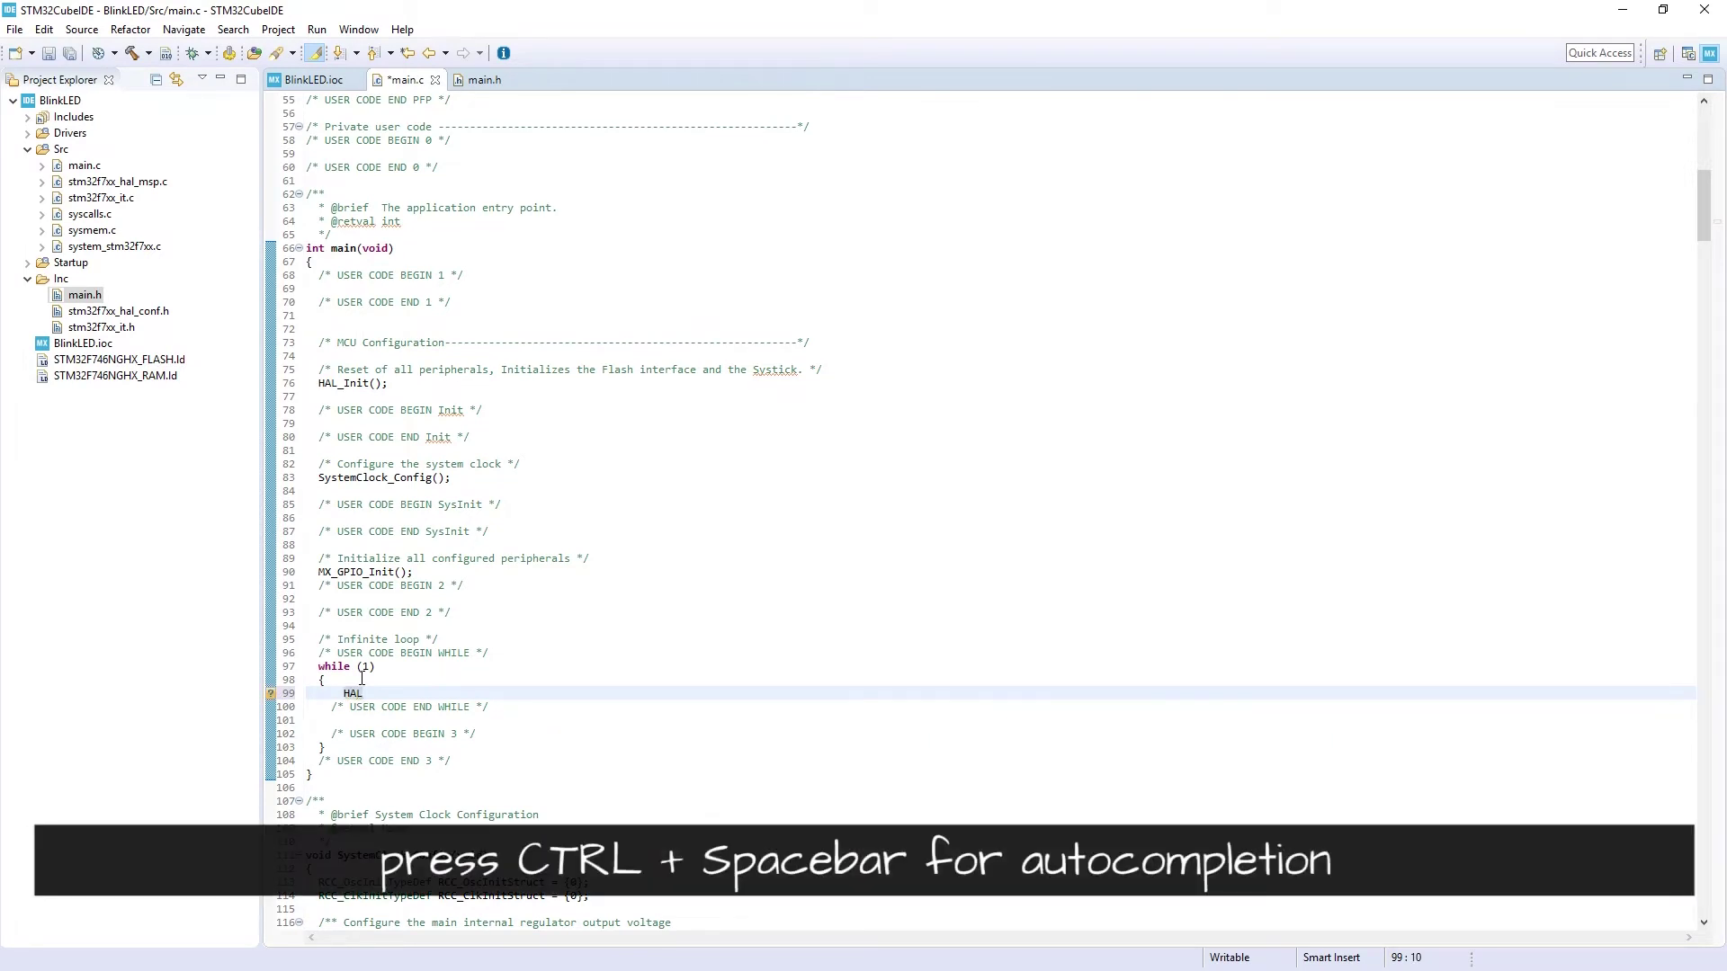
key(ctrl+space)
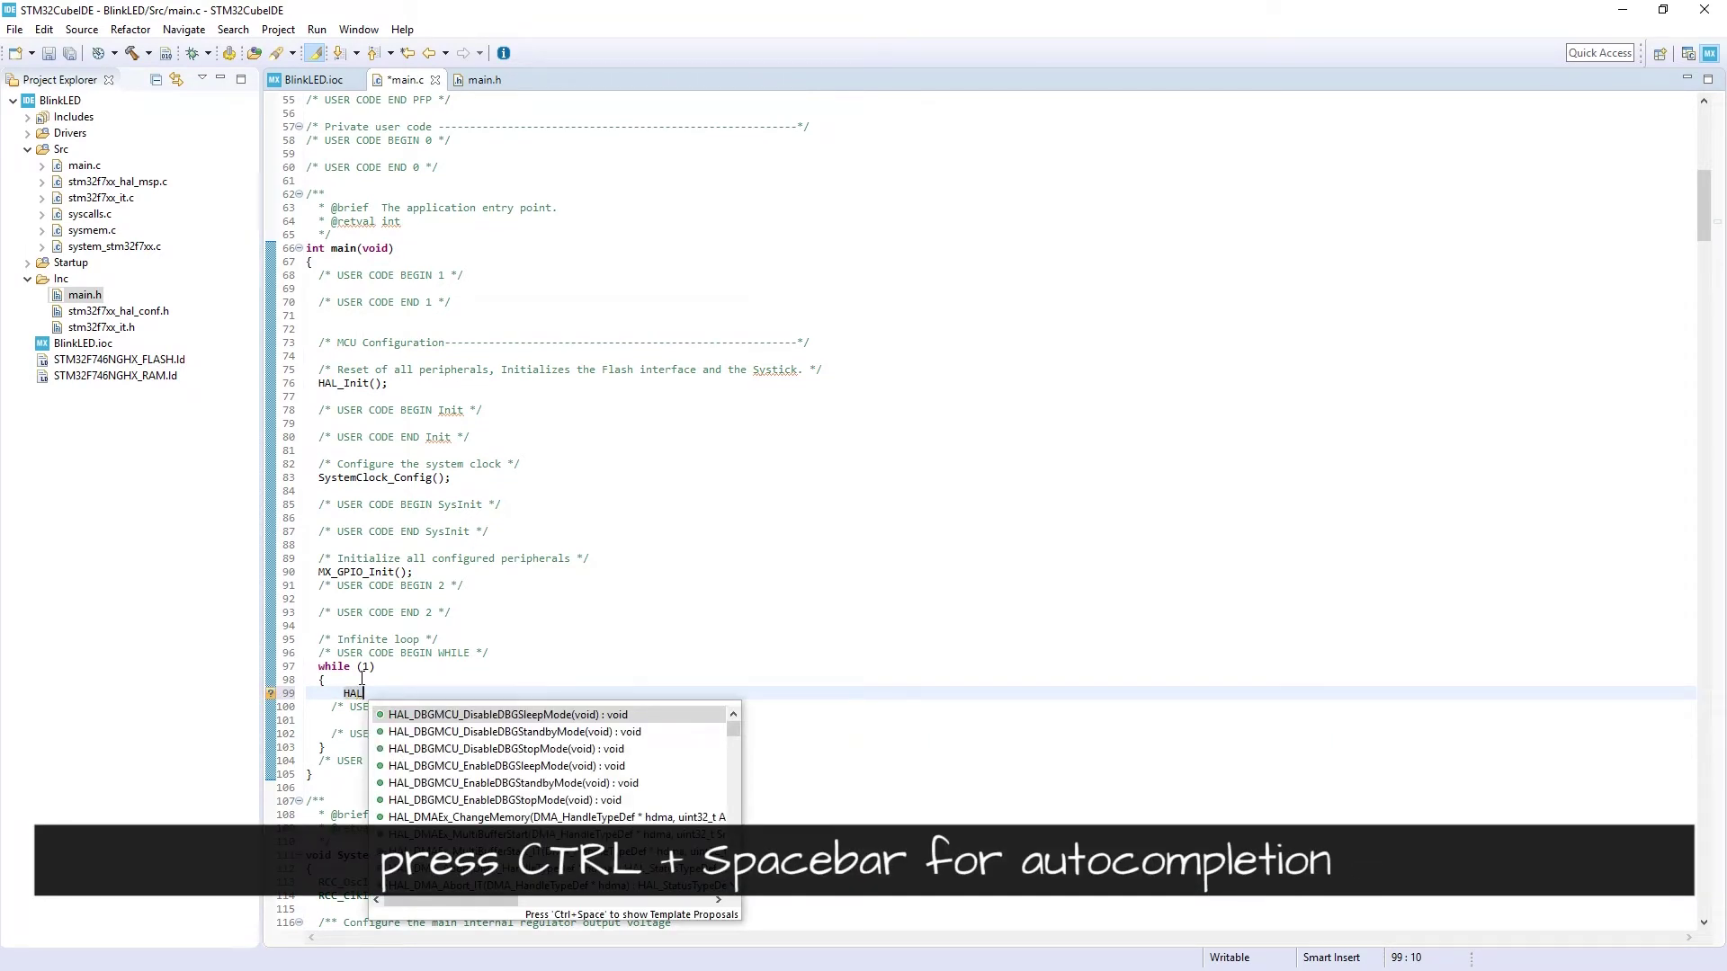
text(_d)
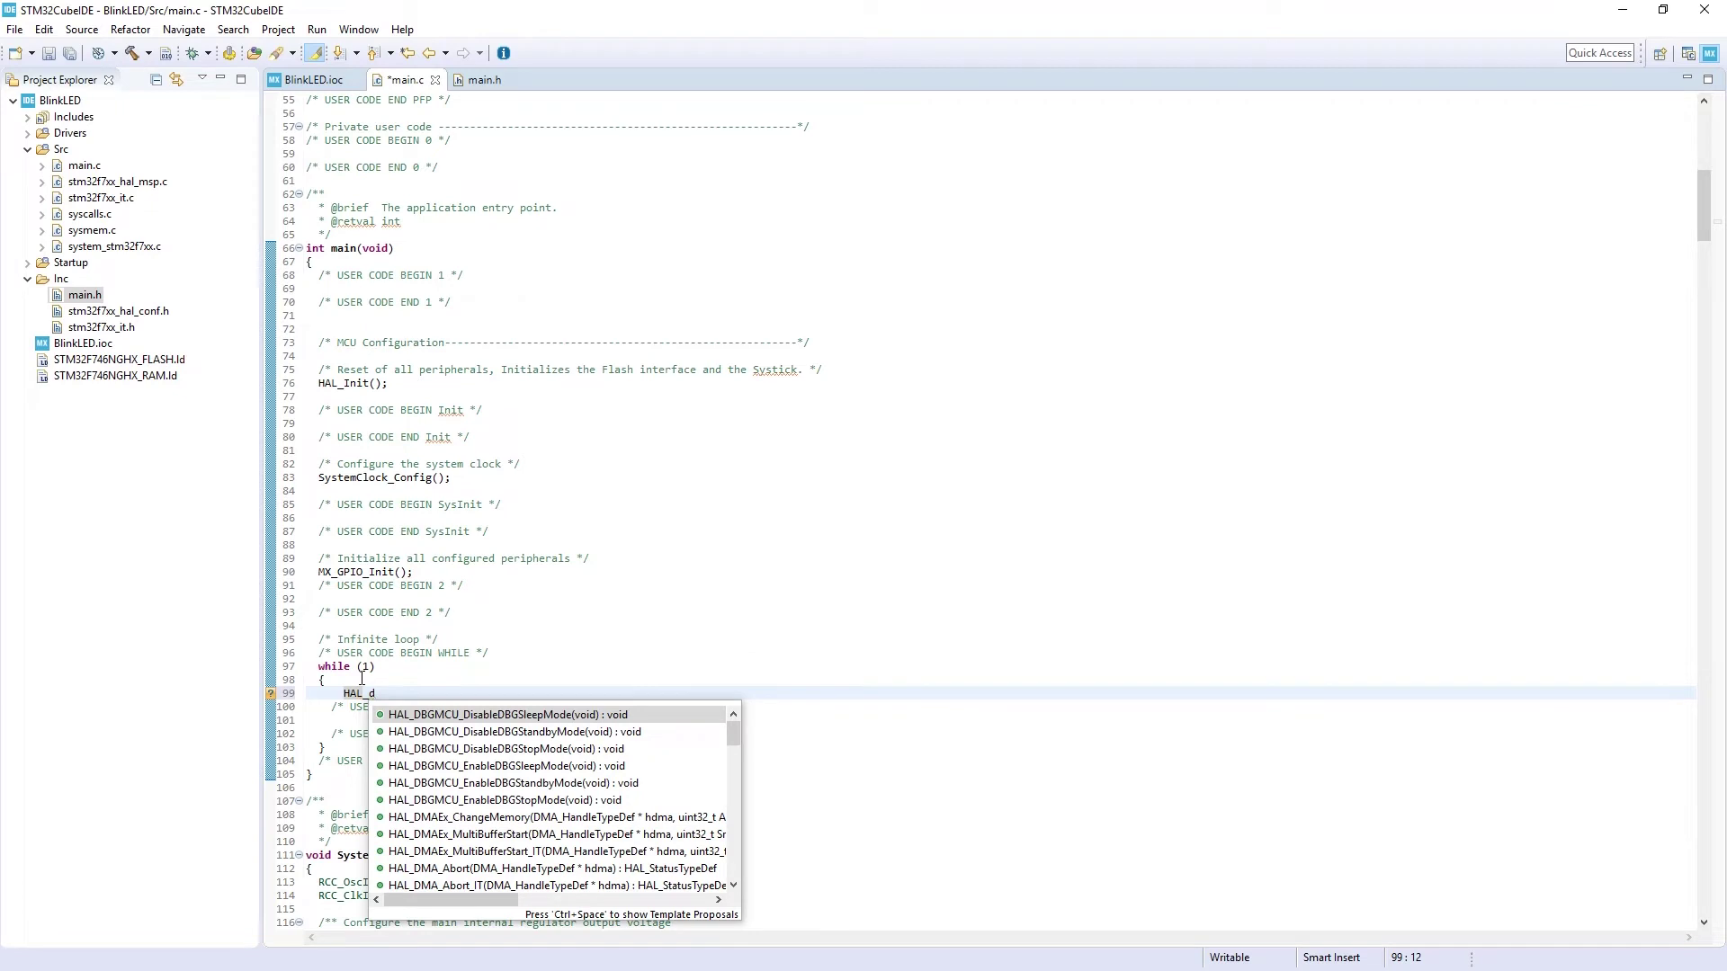
text(e)
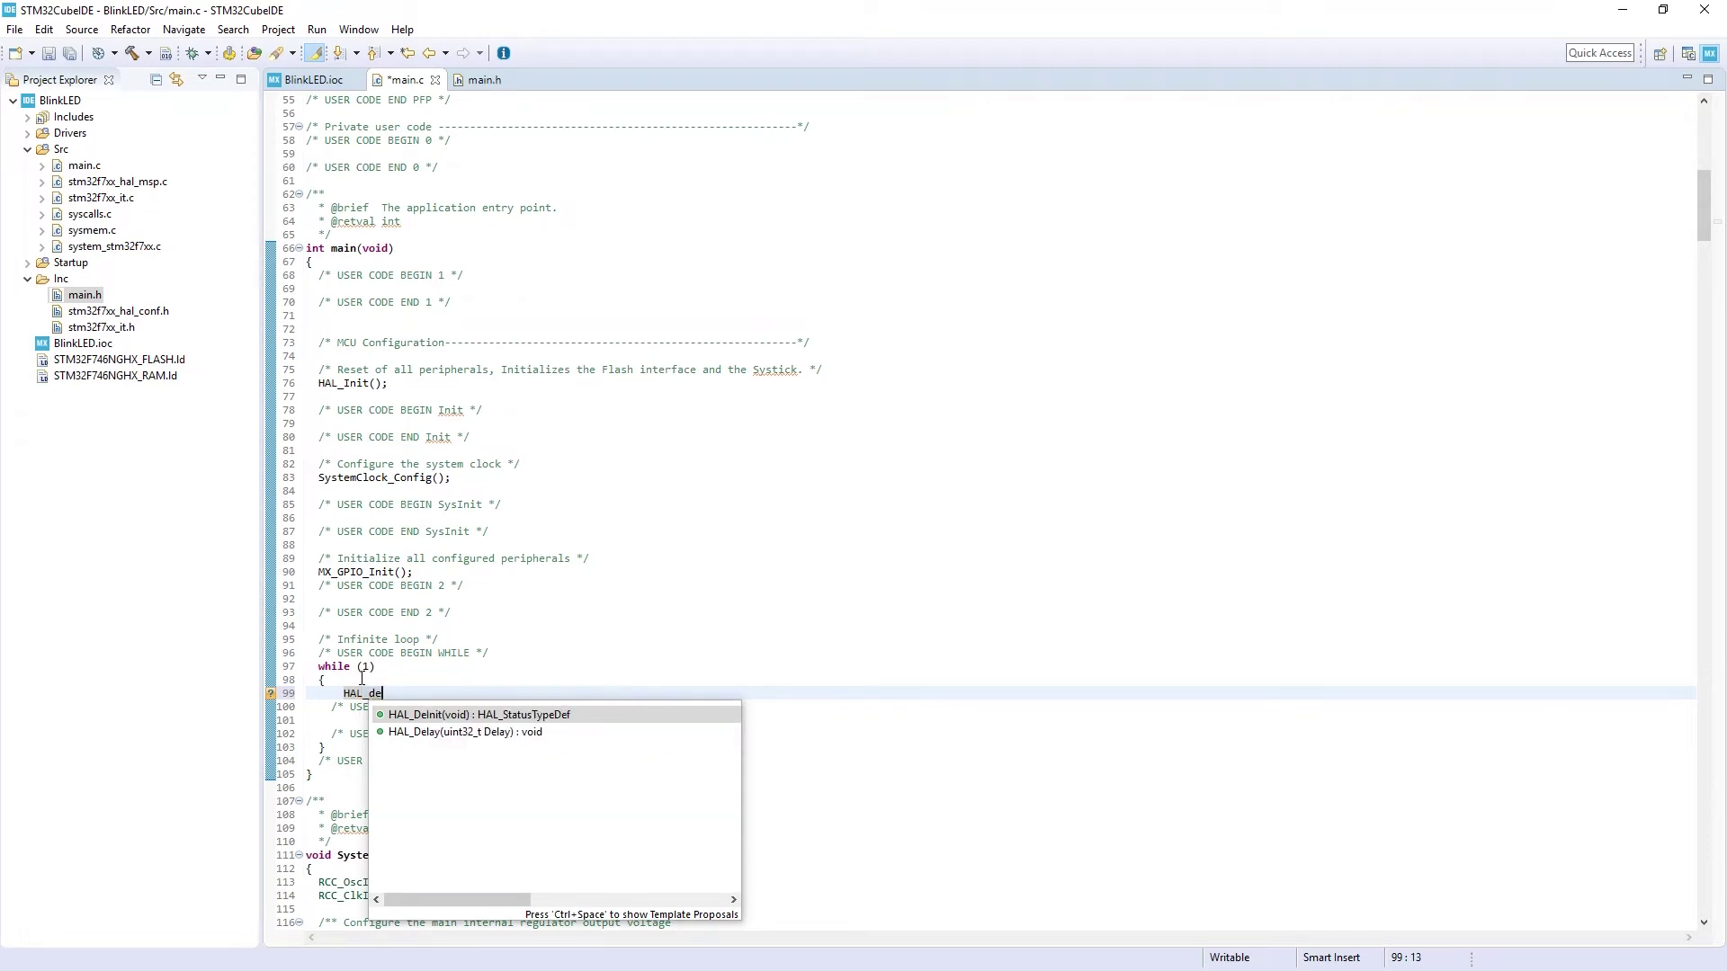
key(Down)
key(Return)
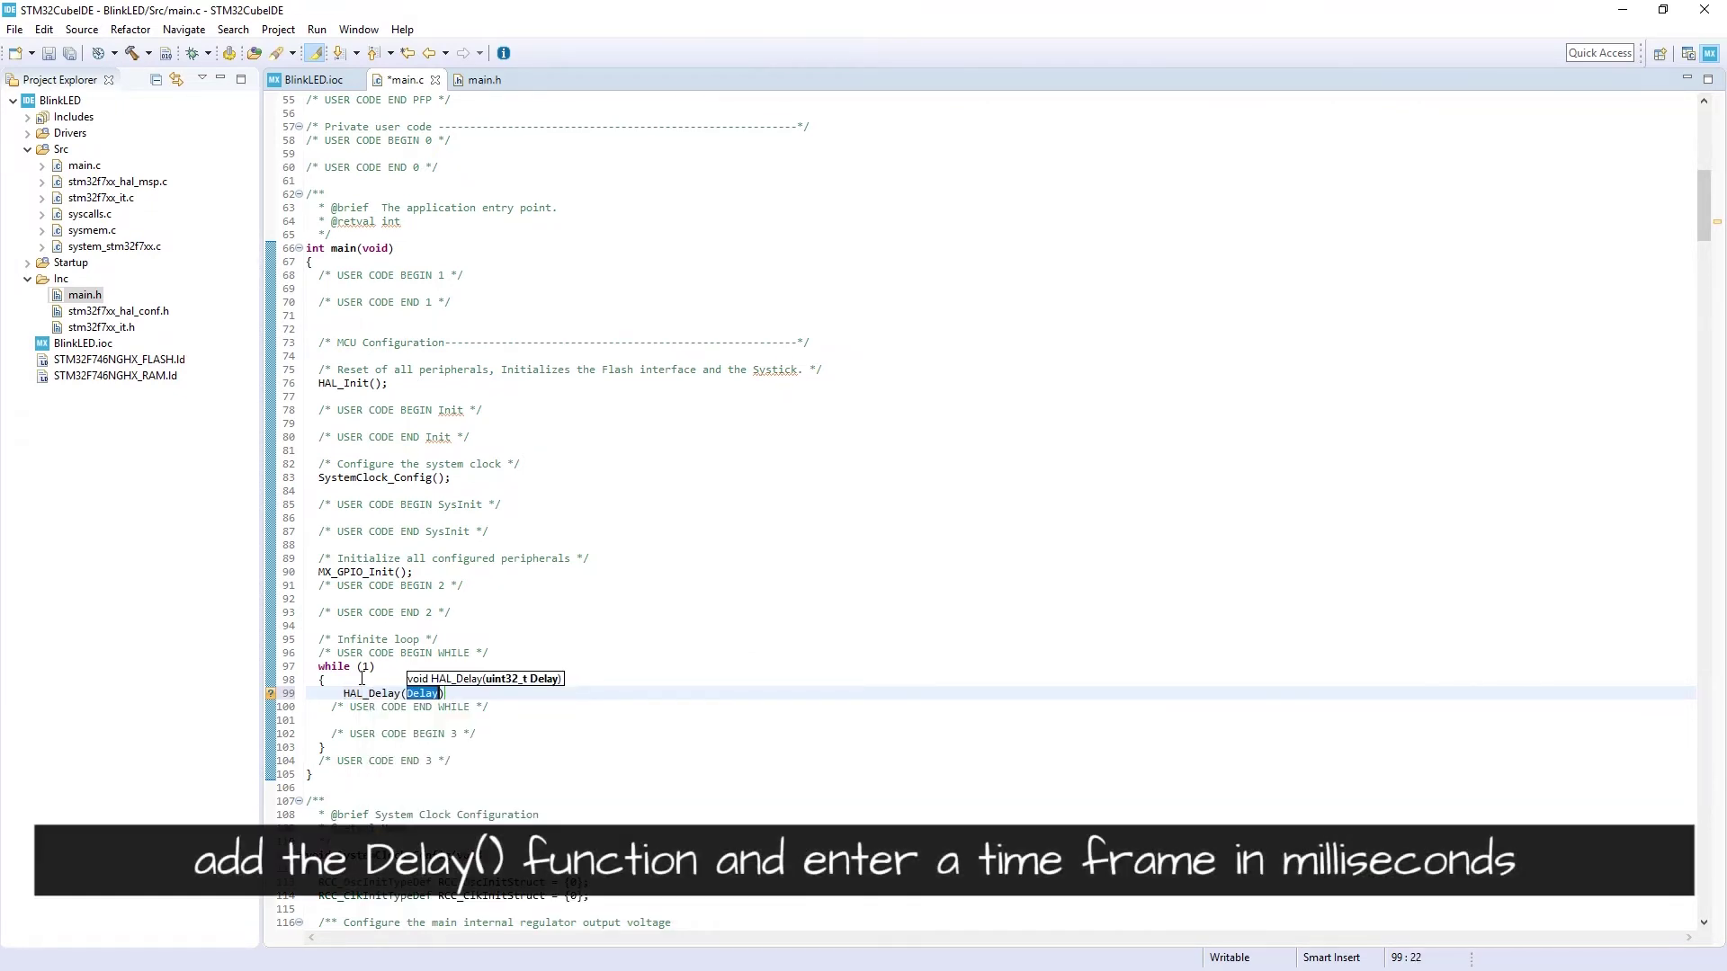
text(300)
key(Return)
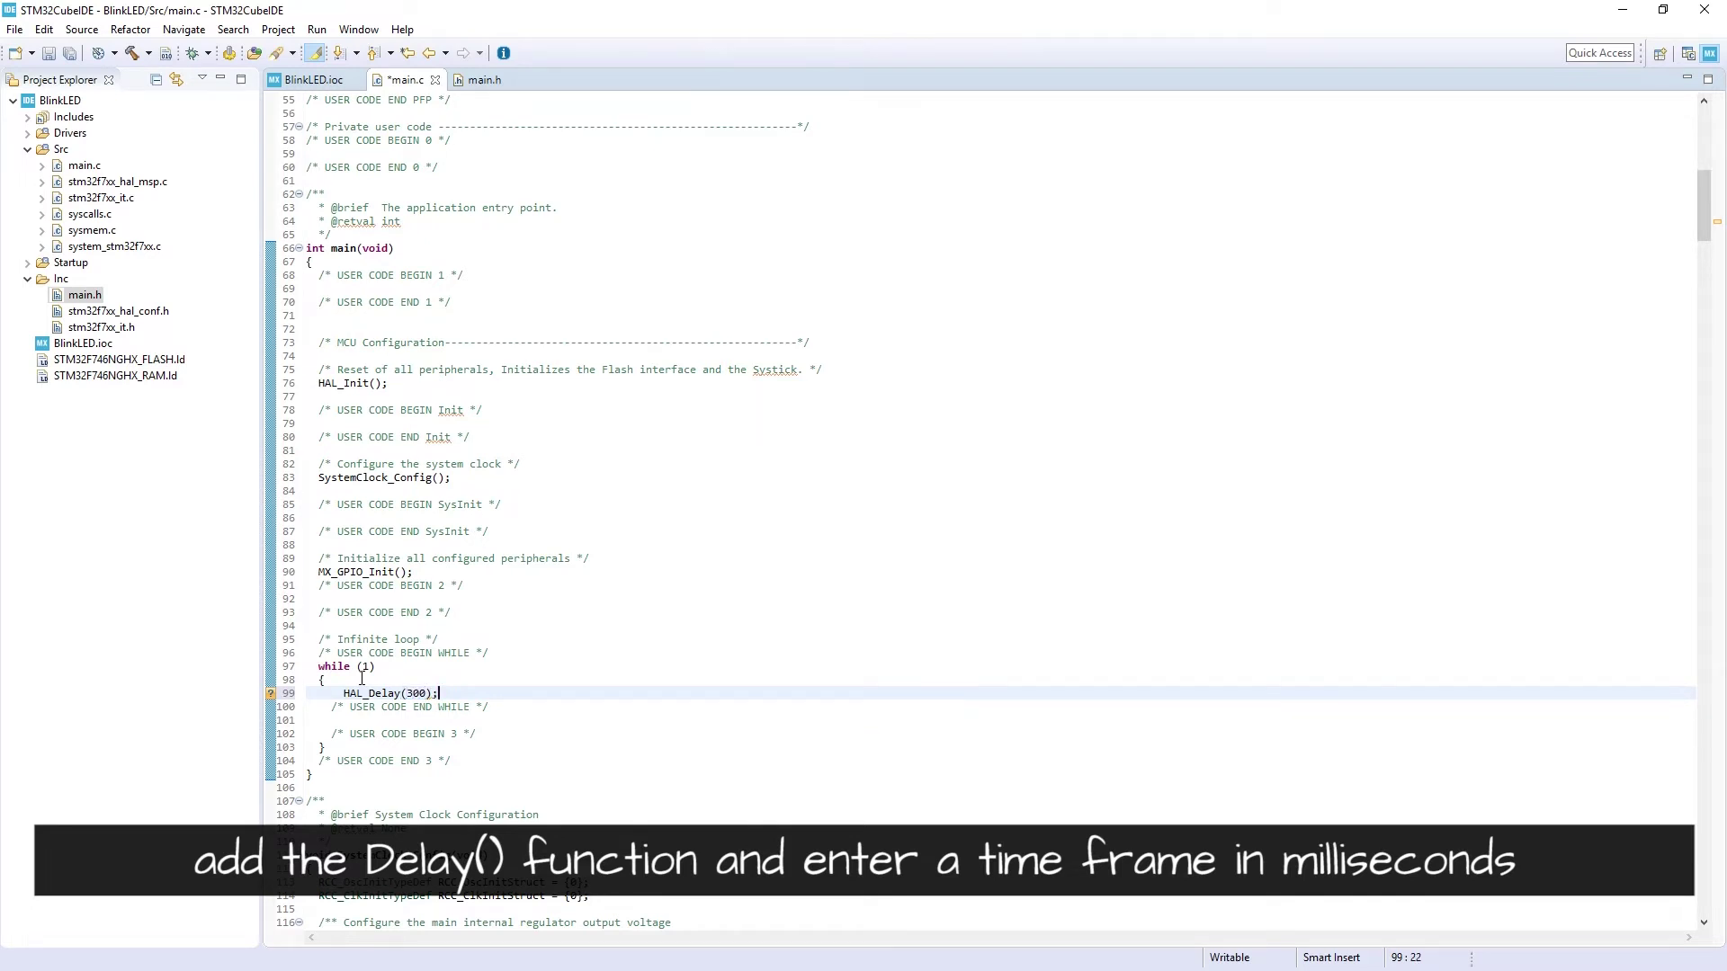
- Below the delay, insert the autocompleted call HAL_GPIO_TogglePin(GPIOx, GPIO_Pin); with its placeholder arguments
key(Return)
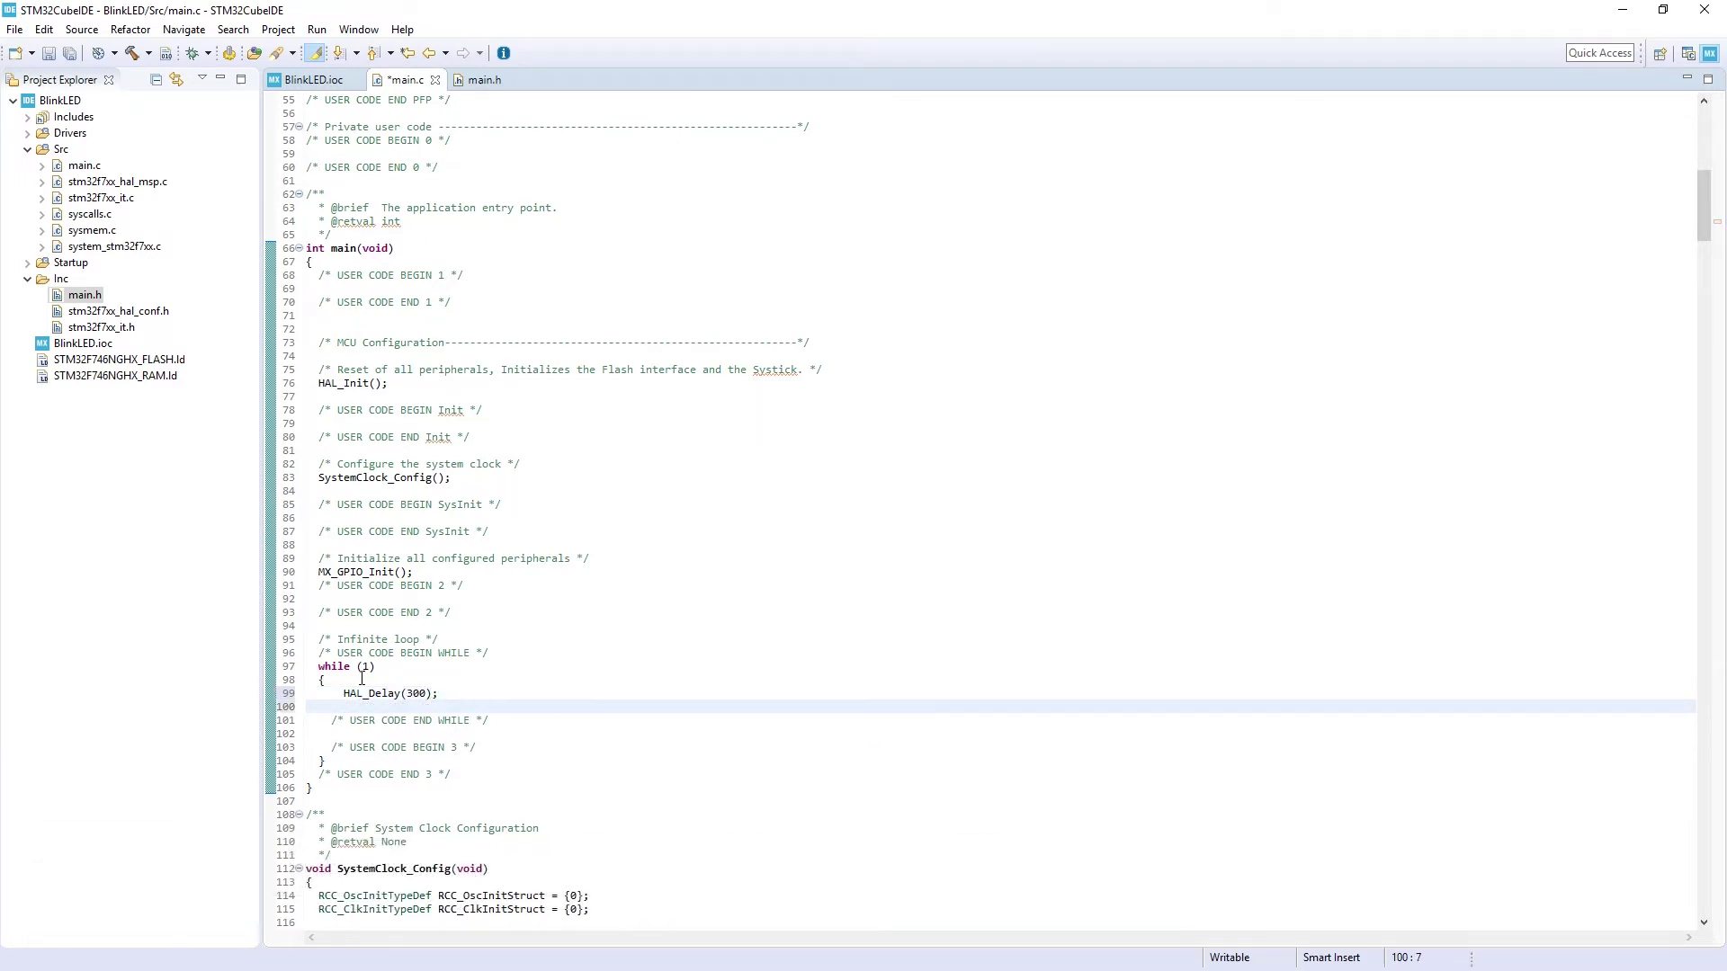
text(HAL_)
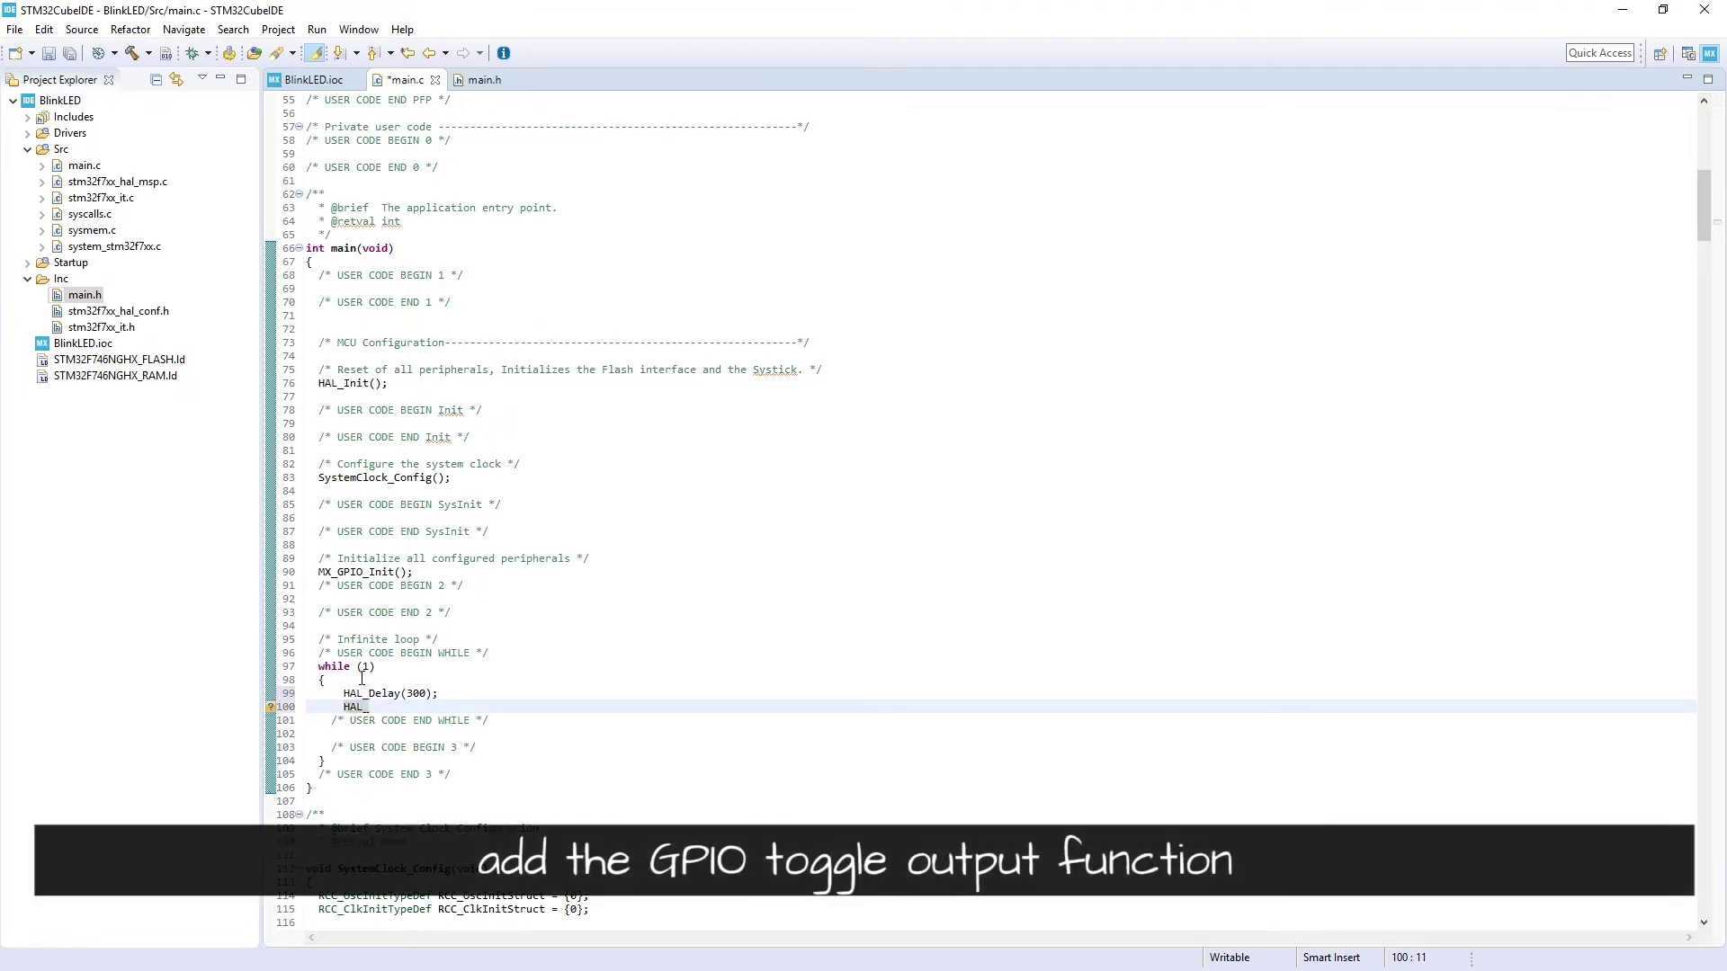
key(ctrl+space)
text(GPI)
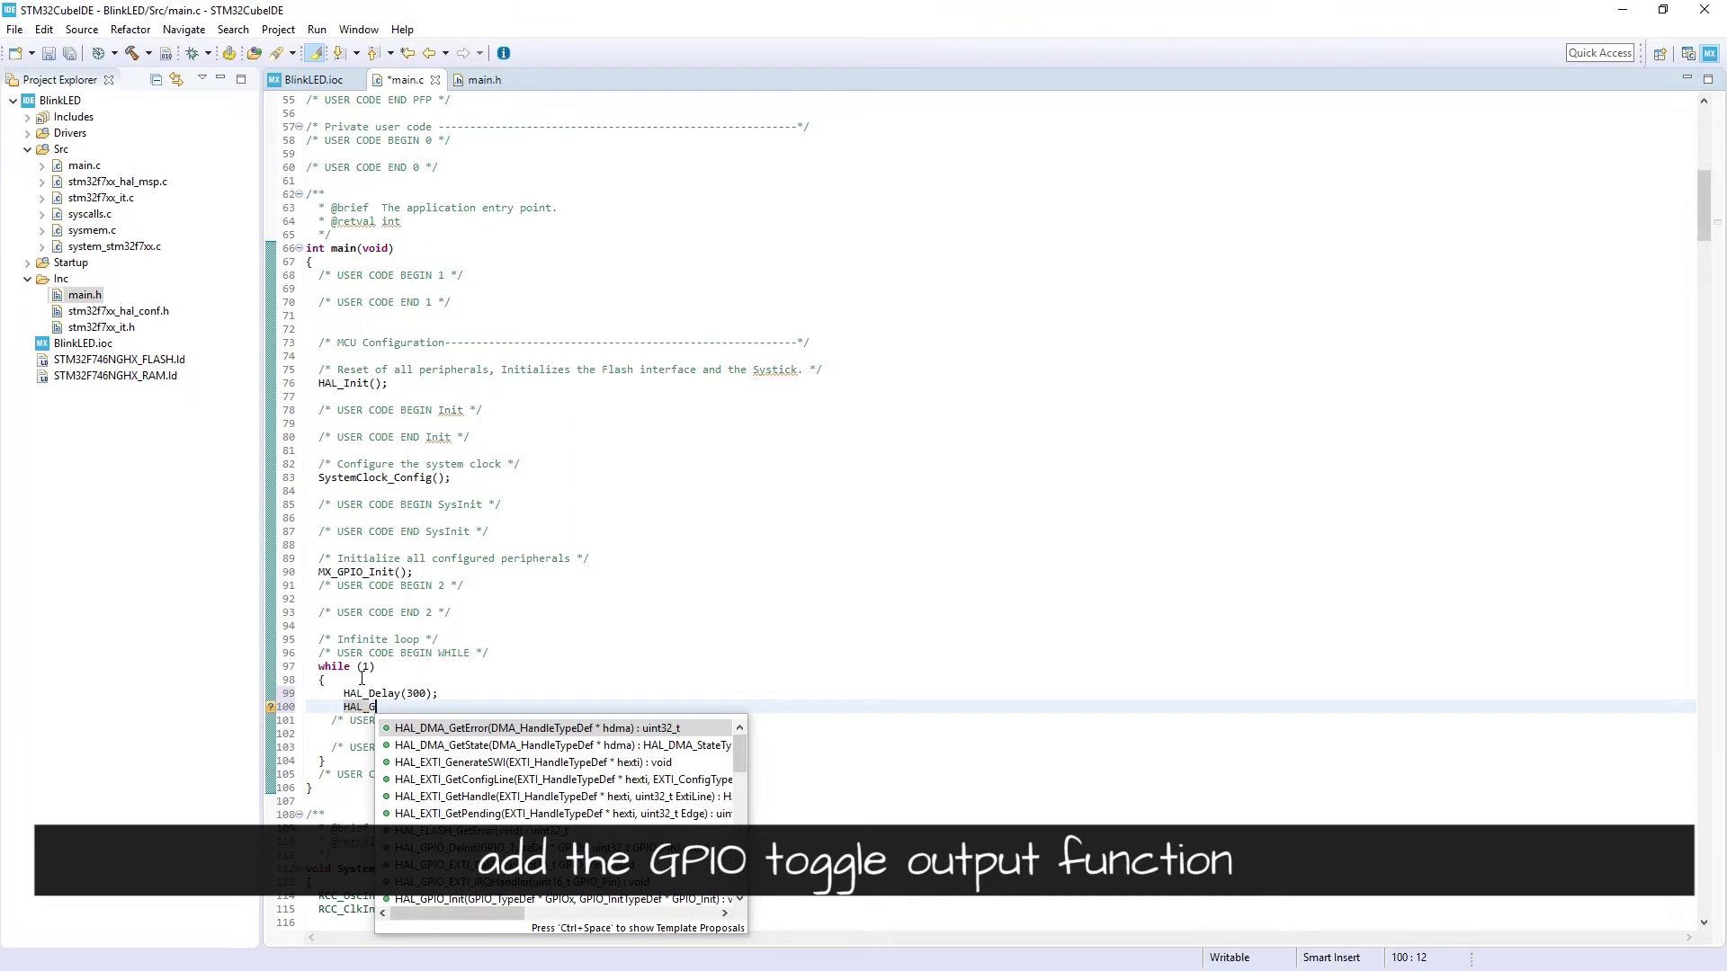
key(Down)
key(Down)
key(Down)
key(Down)
key(Down)
key(Down)
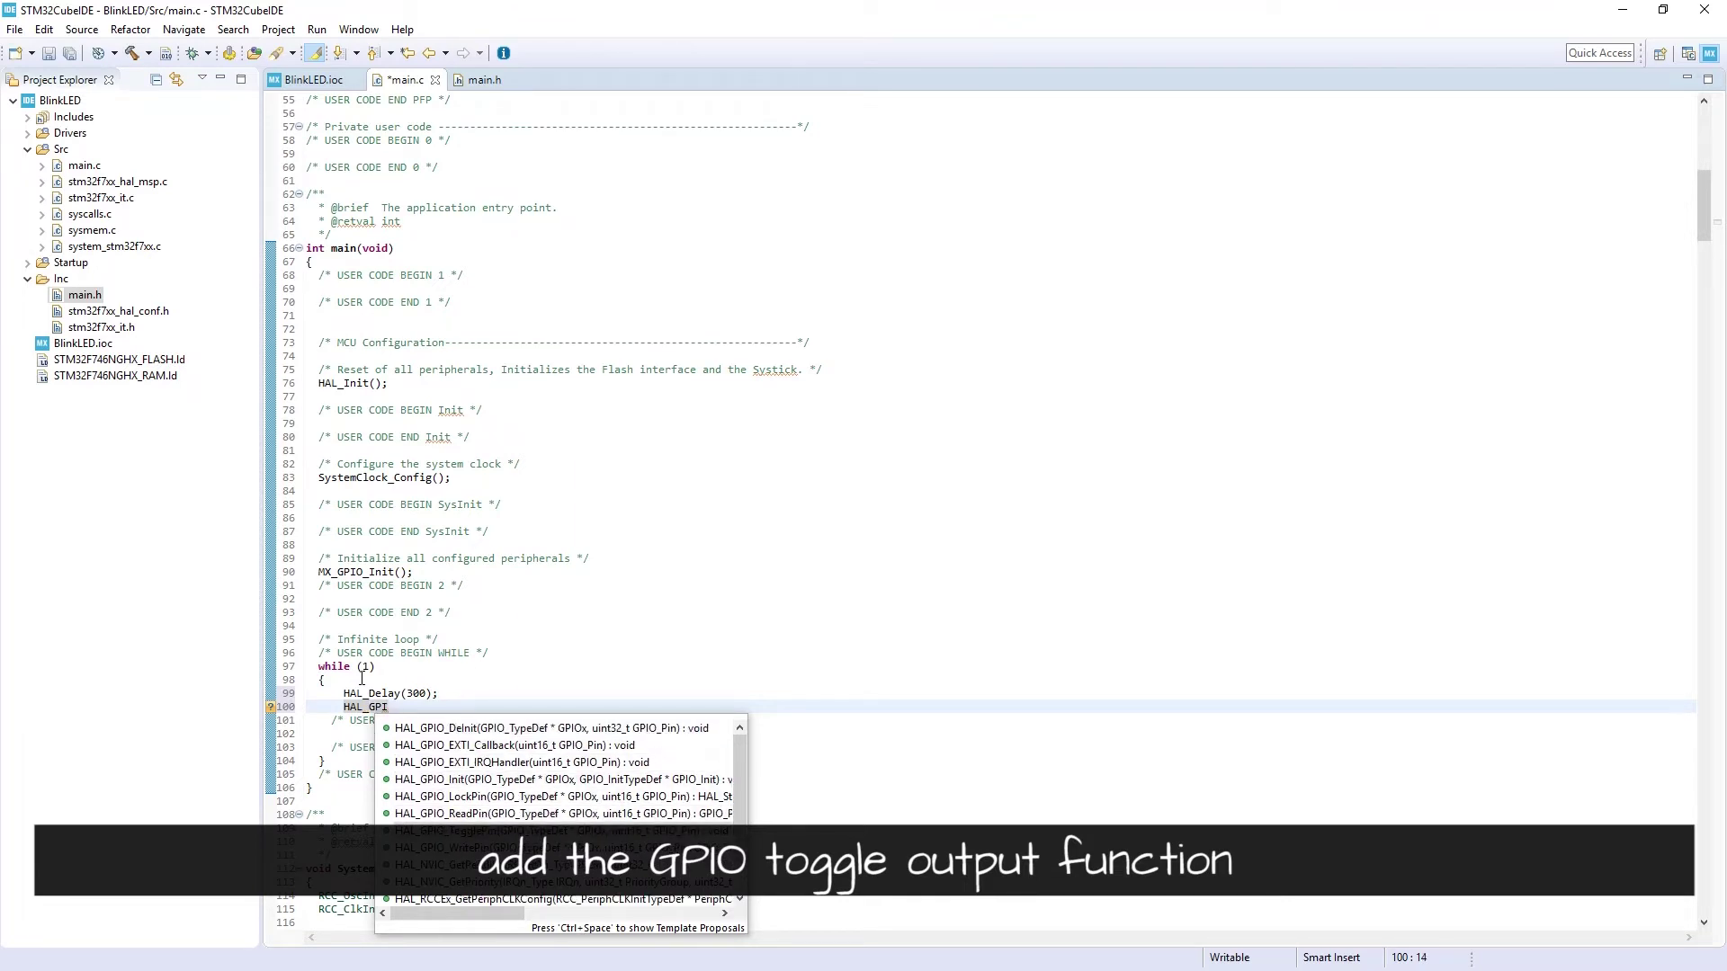
key(Return)
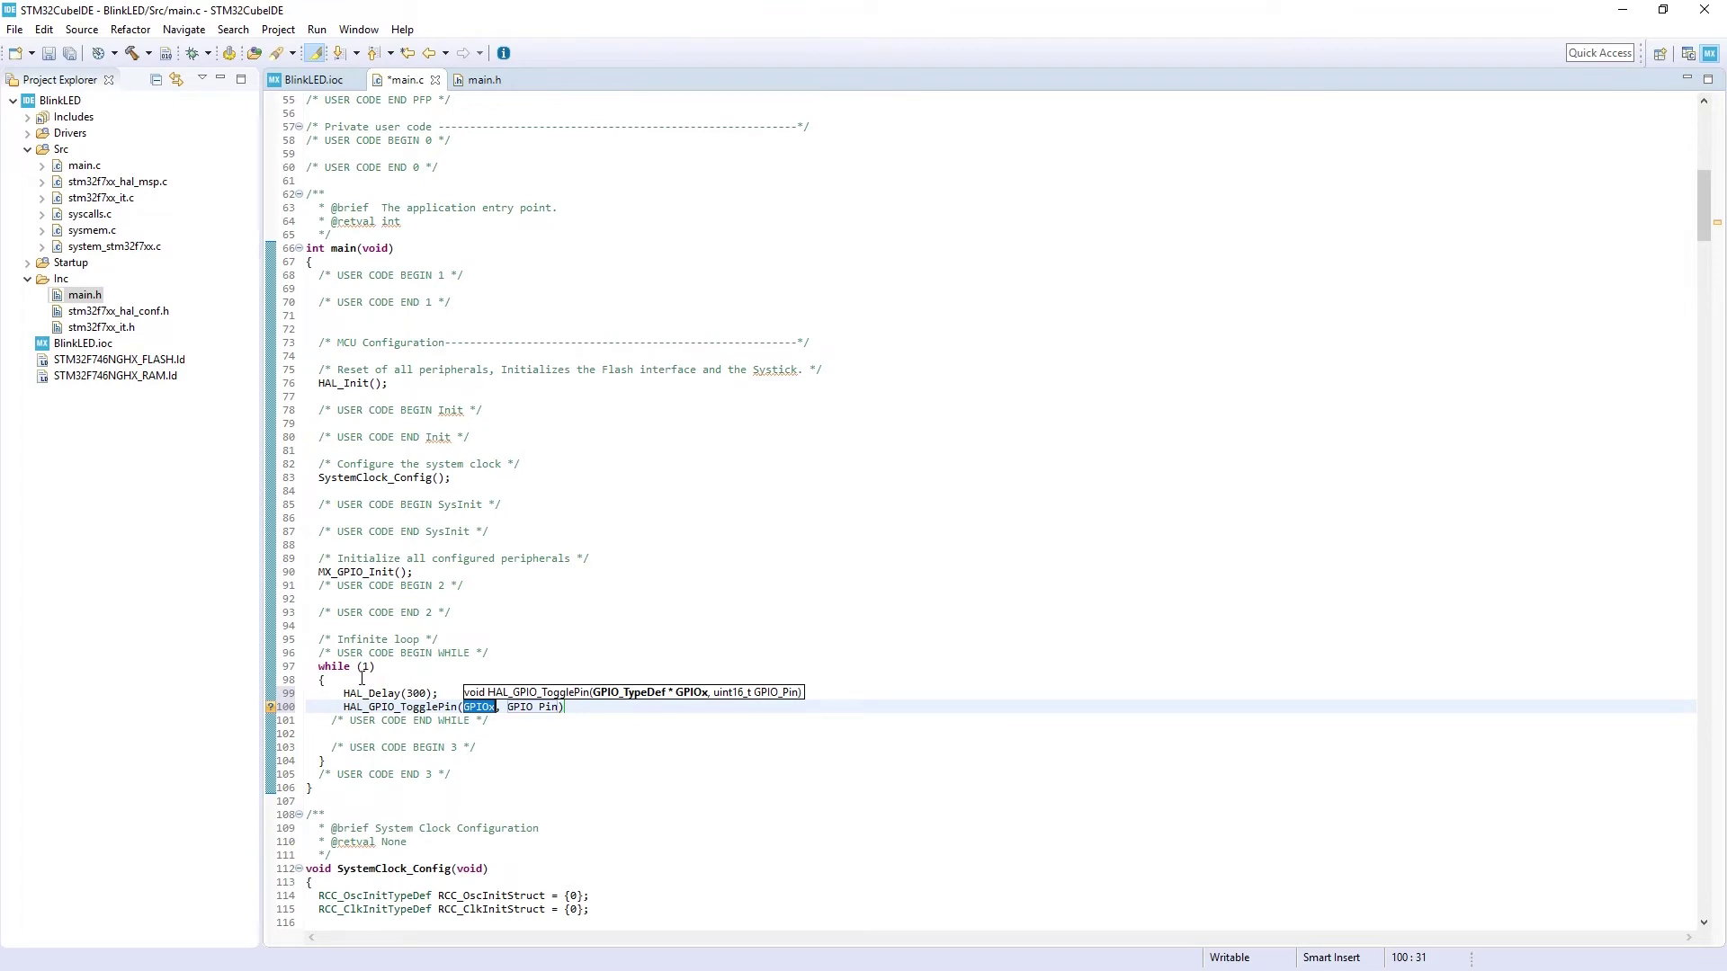
click(567, 707)
text(;)
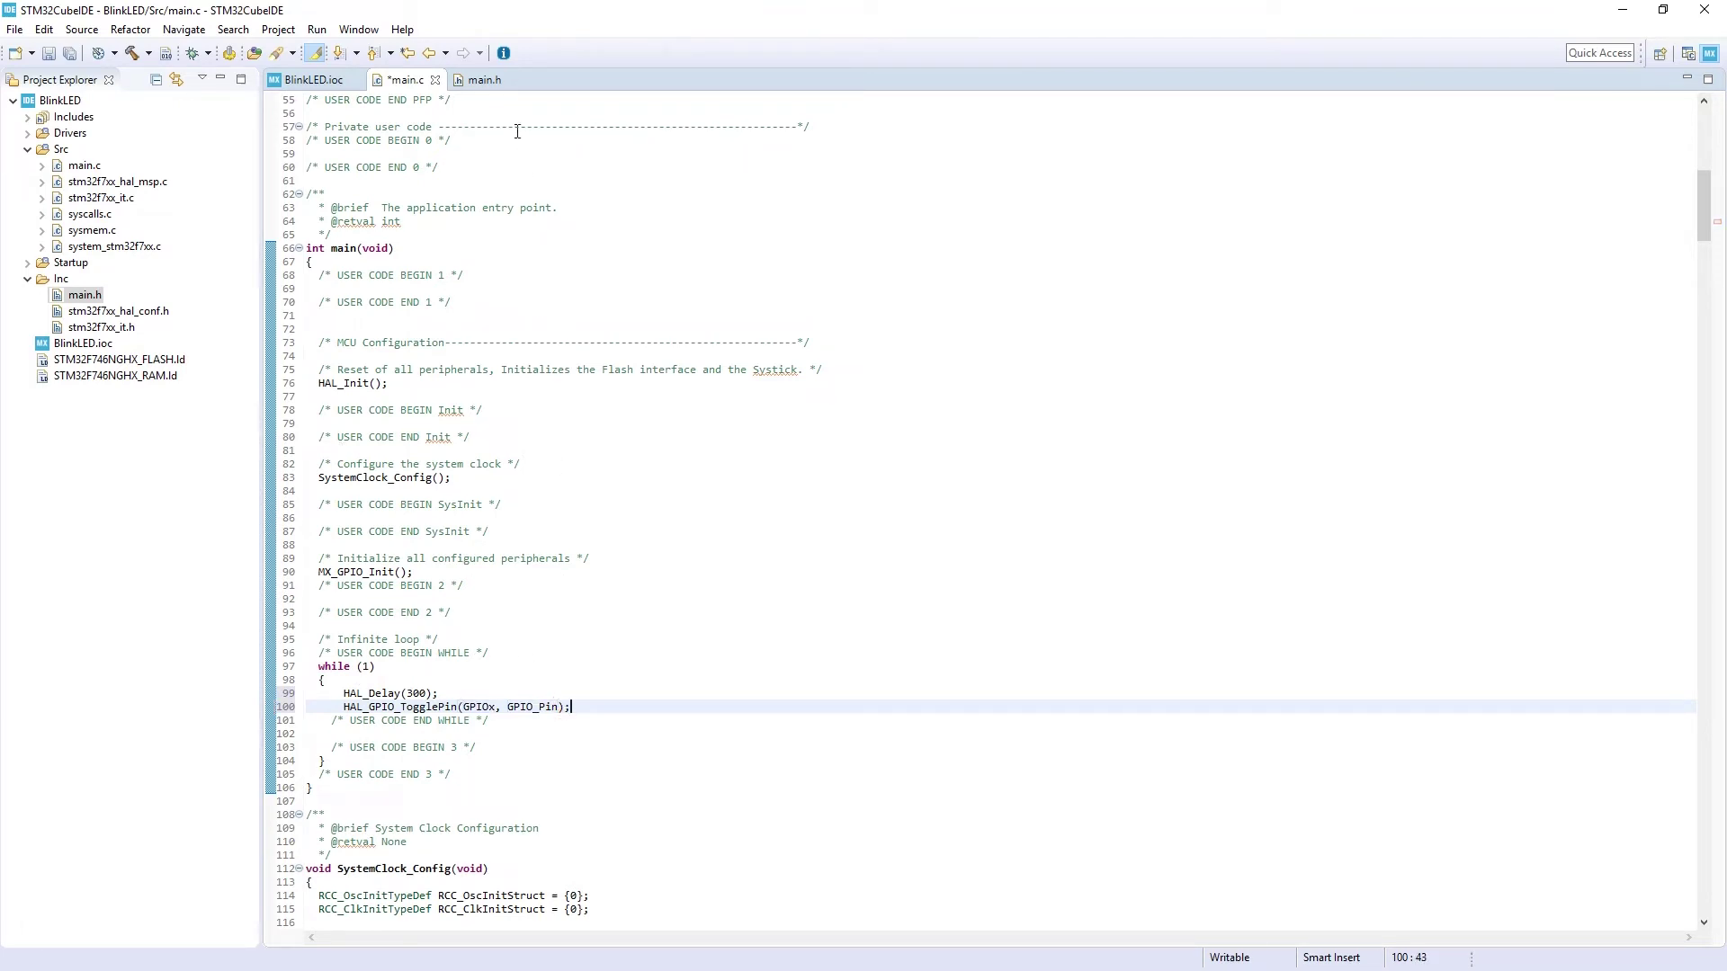
- Place main.c side by side with main.h and search main.h for LED
drag(413, 83, 729, 248)
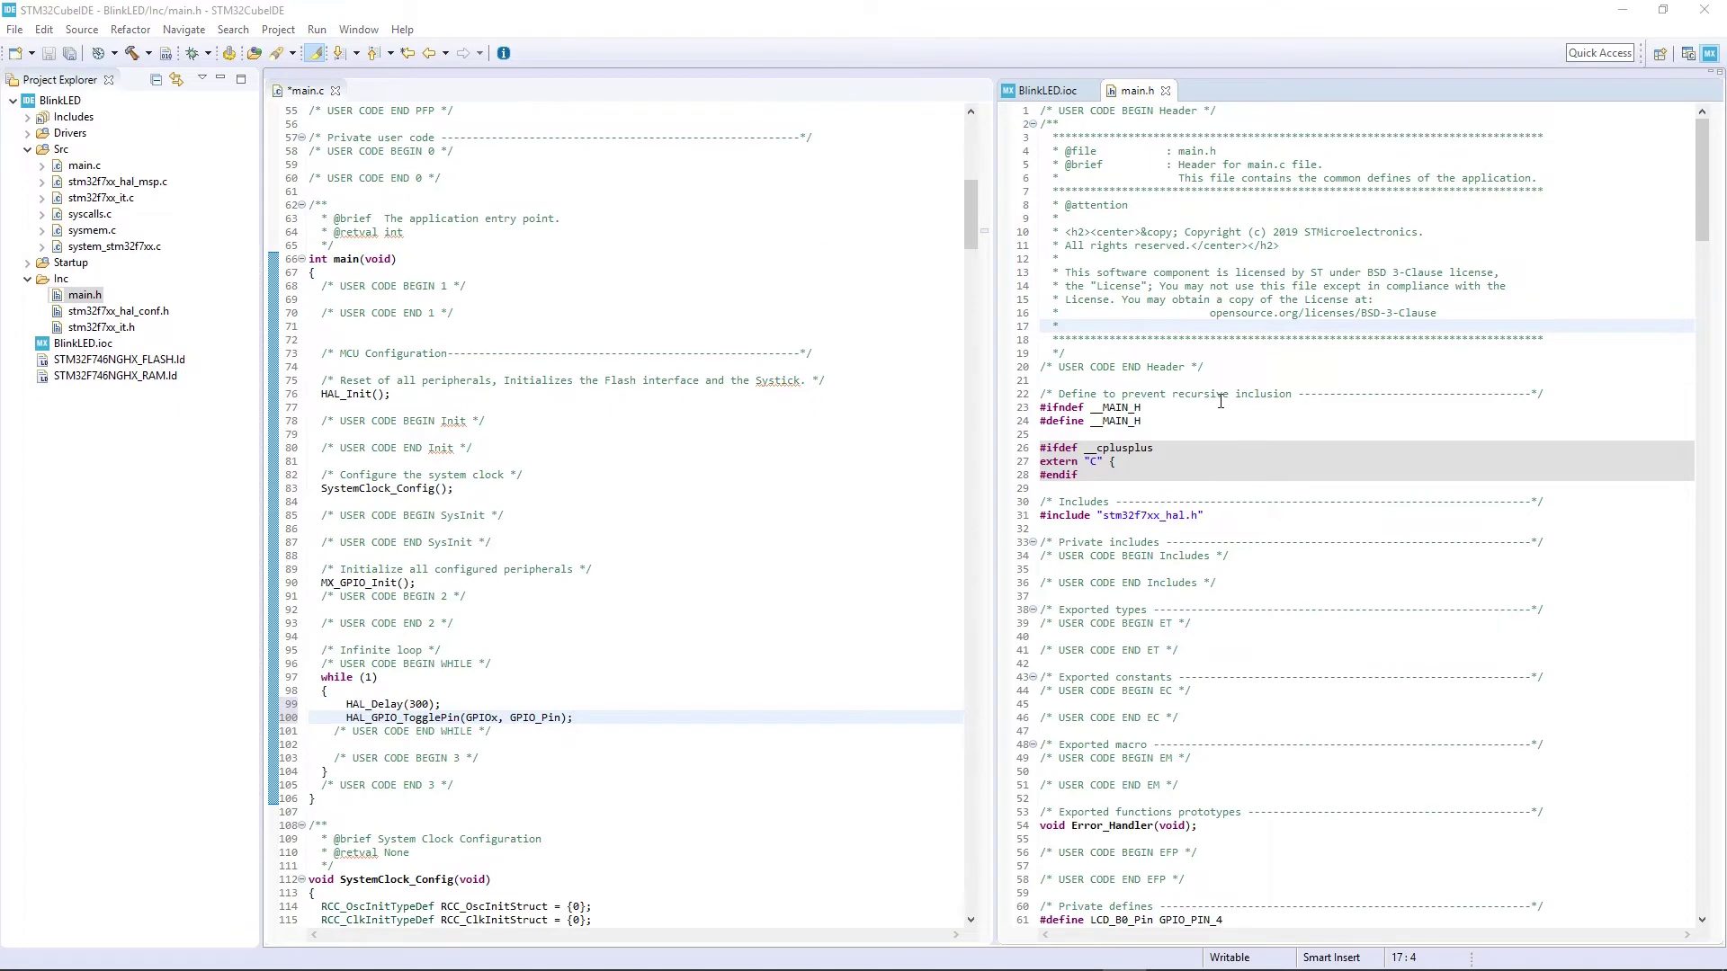
key(ctrl+f)
text(LED)
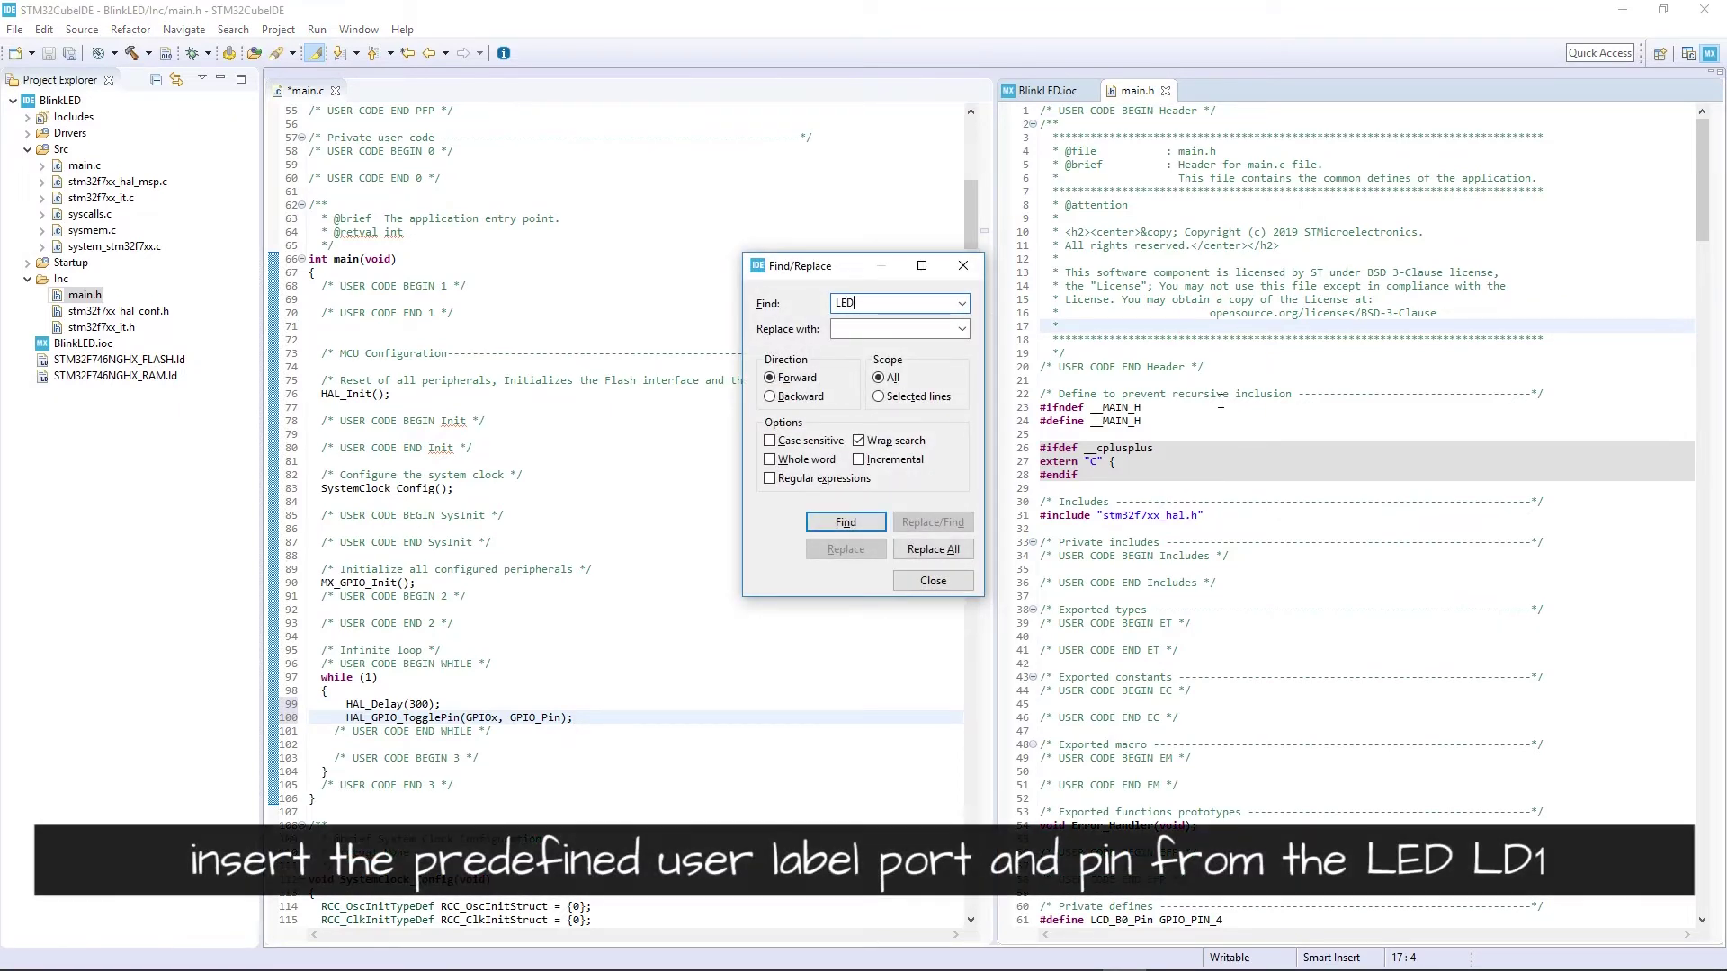
key(Return)
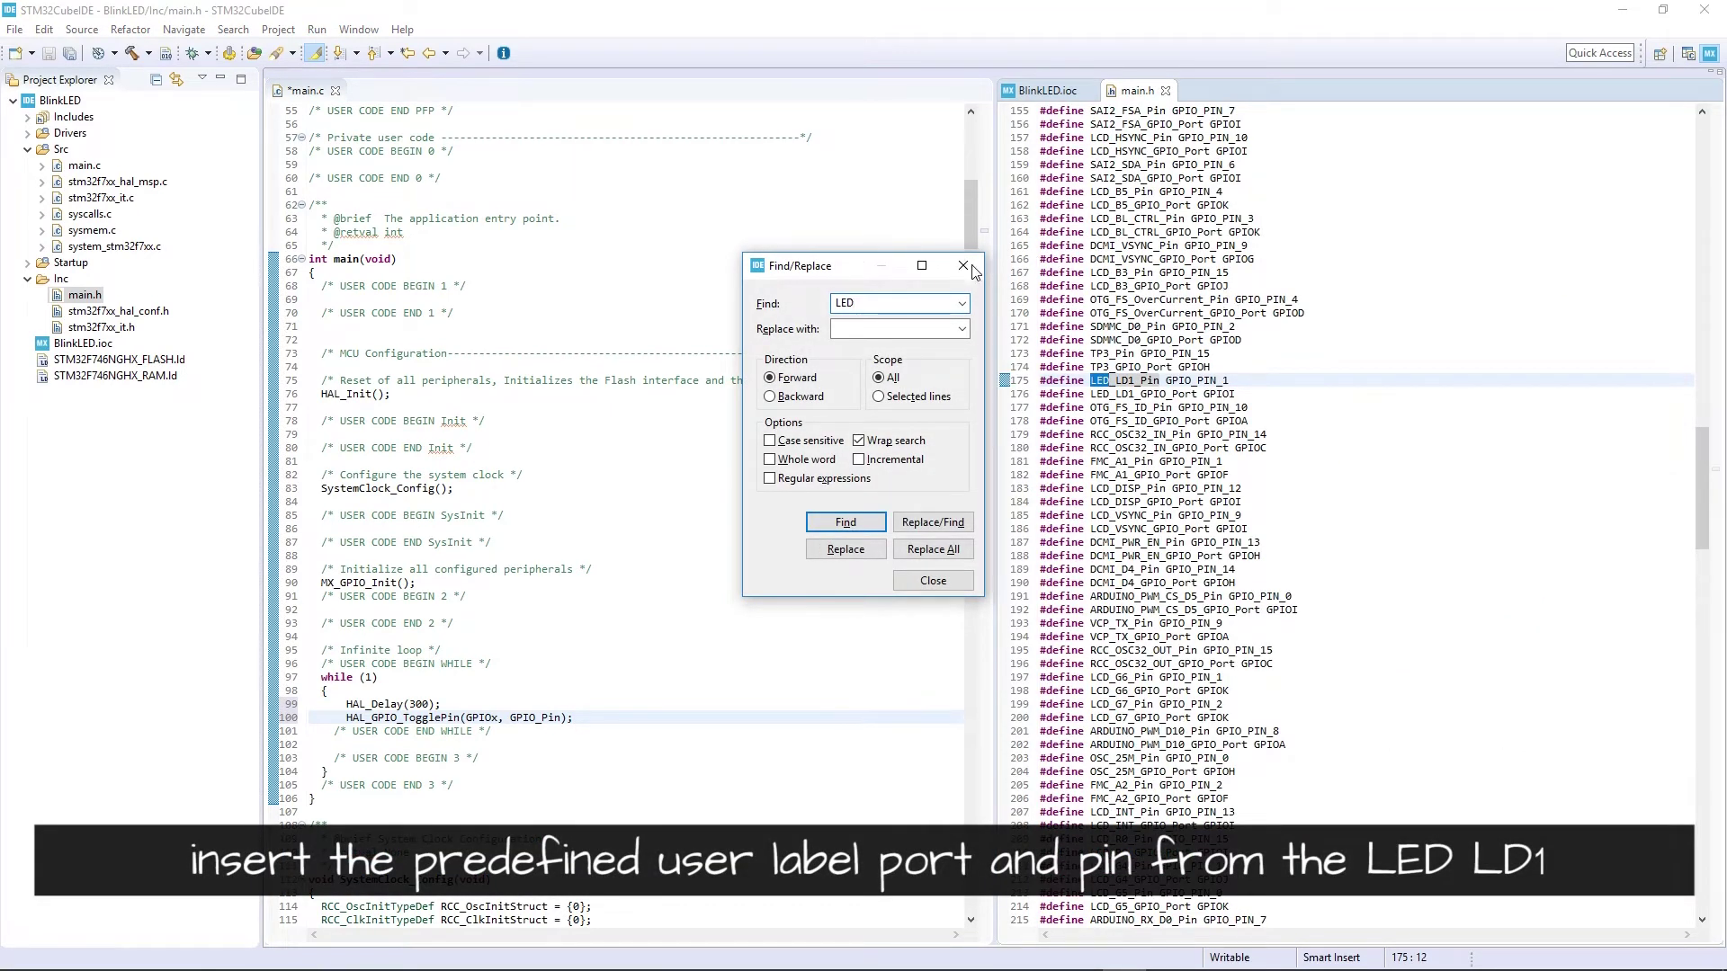
click(963, 265)
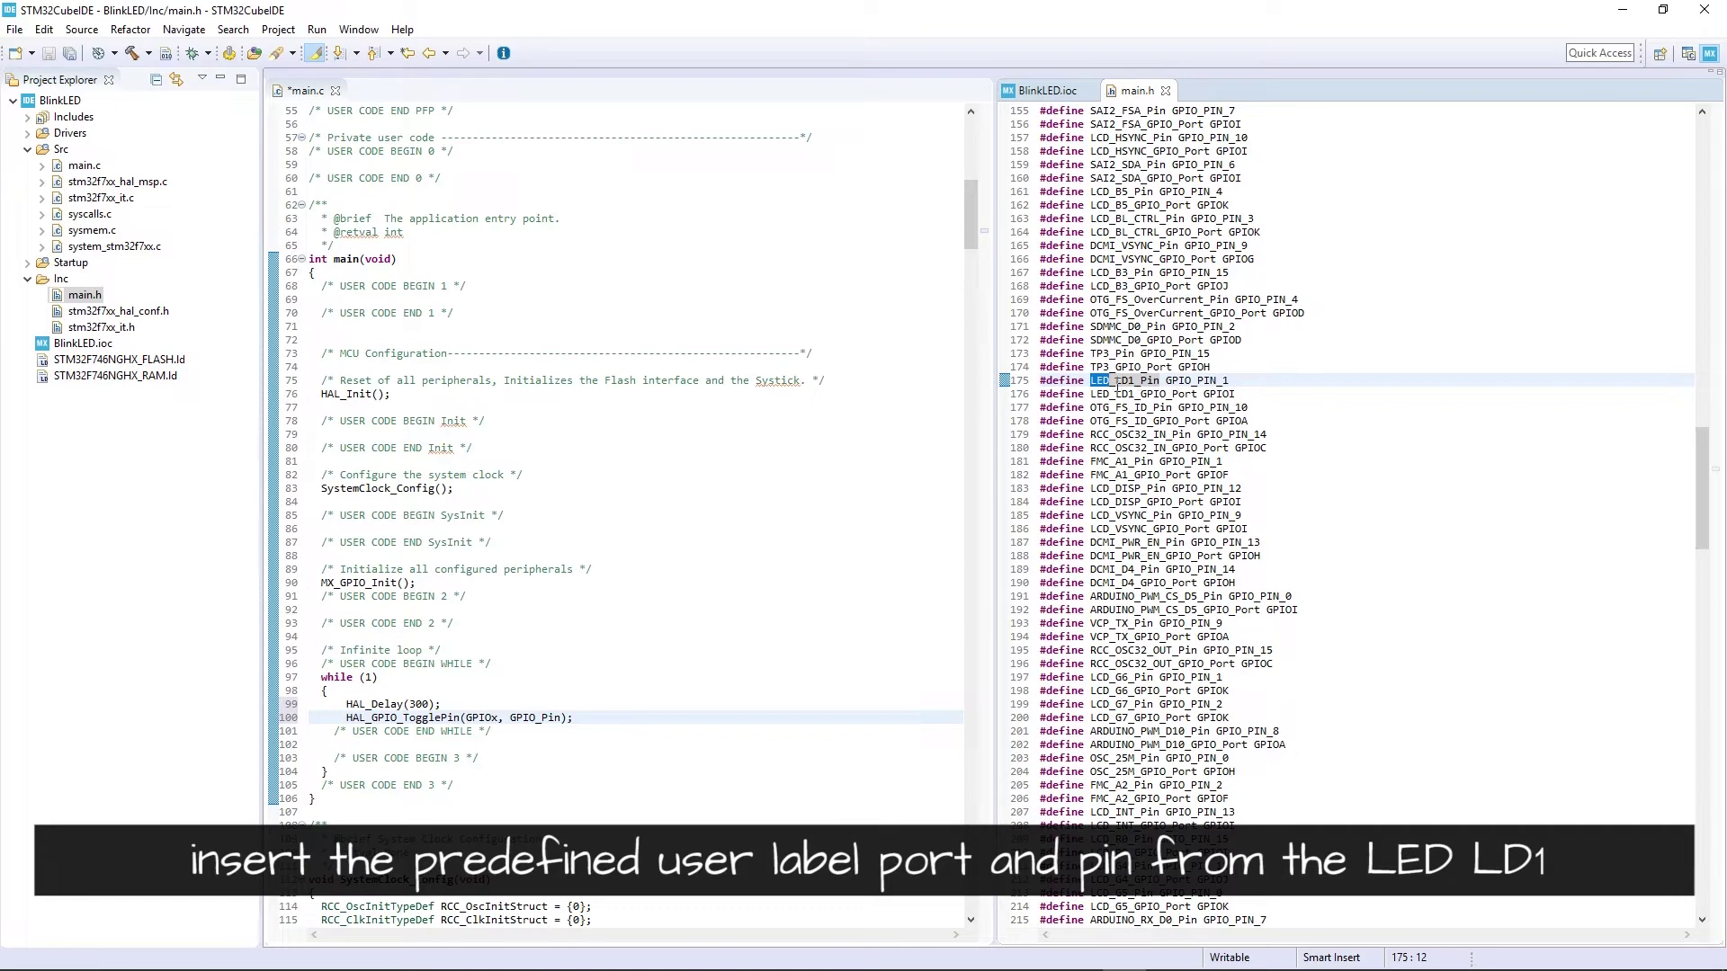
- Replace the HAL_GPIO_TogglePin placeholders with LED_LD1_GPIO_Port as the port and LED_LD1_Pin as the pin, copied from main.h
double_click(1138, 381)
key(ctrl+c)
double_click(537, 718)
key(ctrl+v)
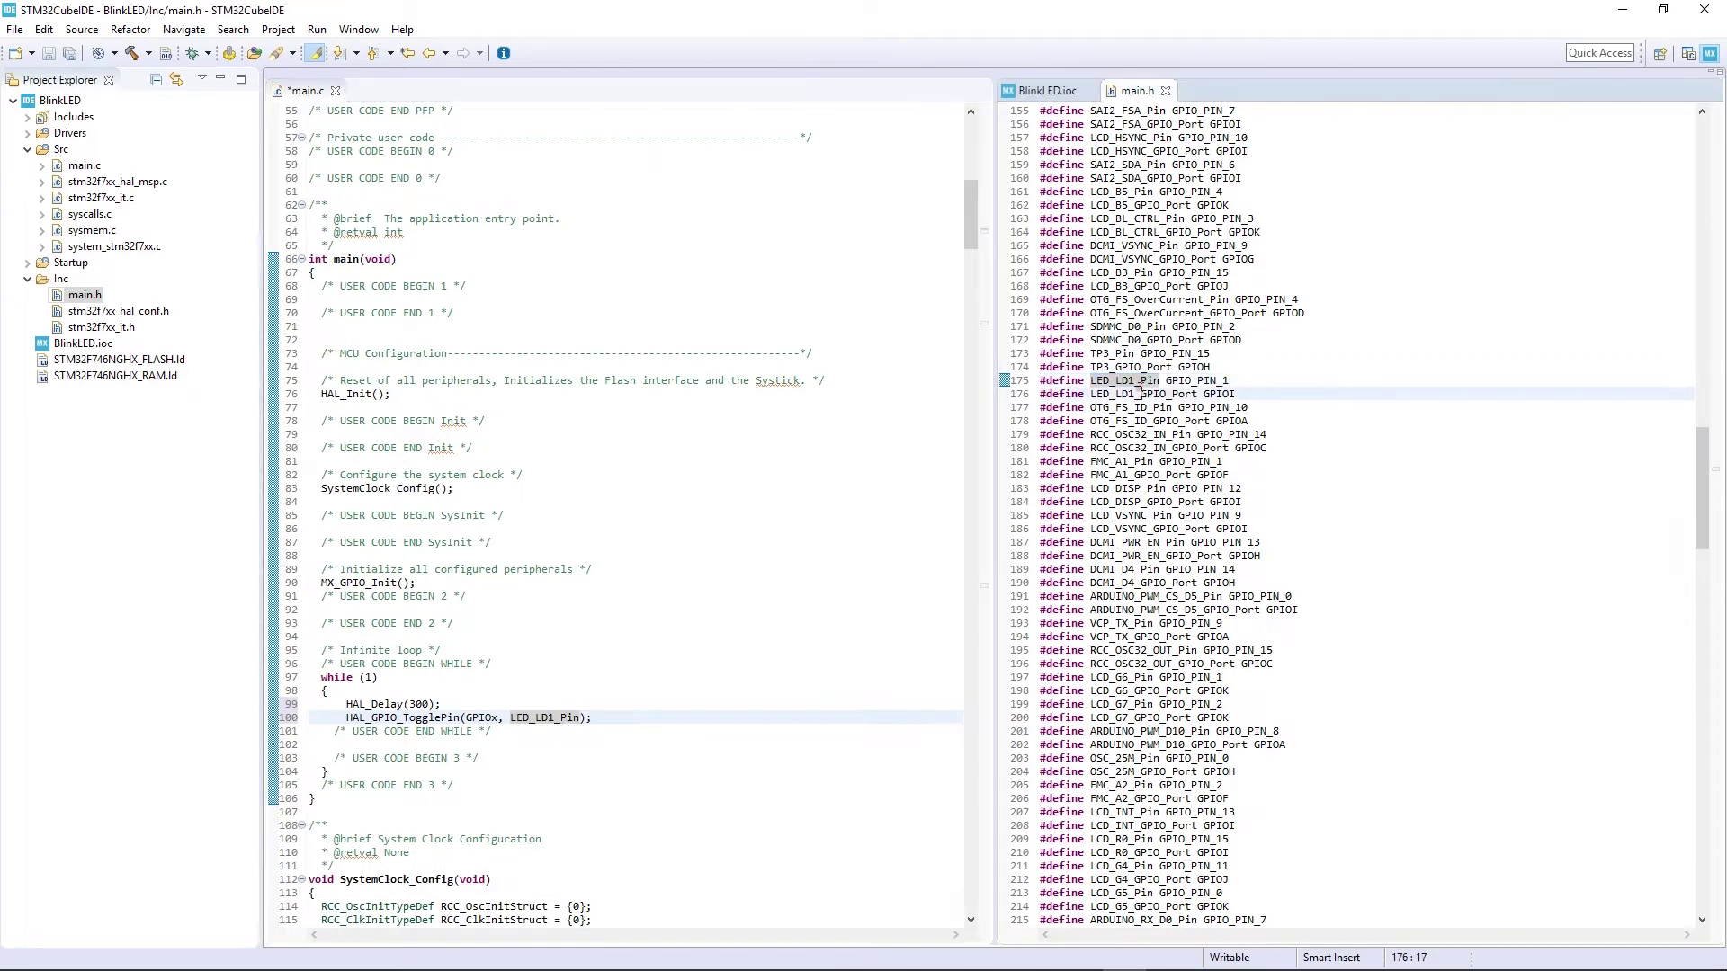
double_click(1124, 396)
key(ctrl+c)
double_click(483, 717)
key(ctrl+v)
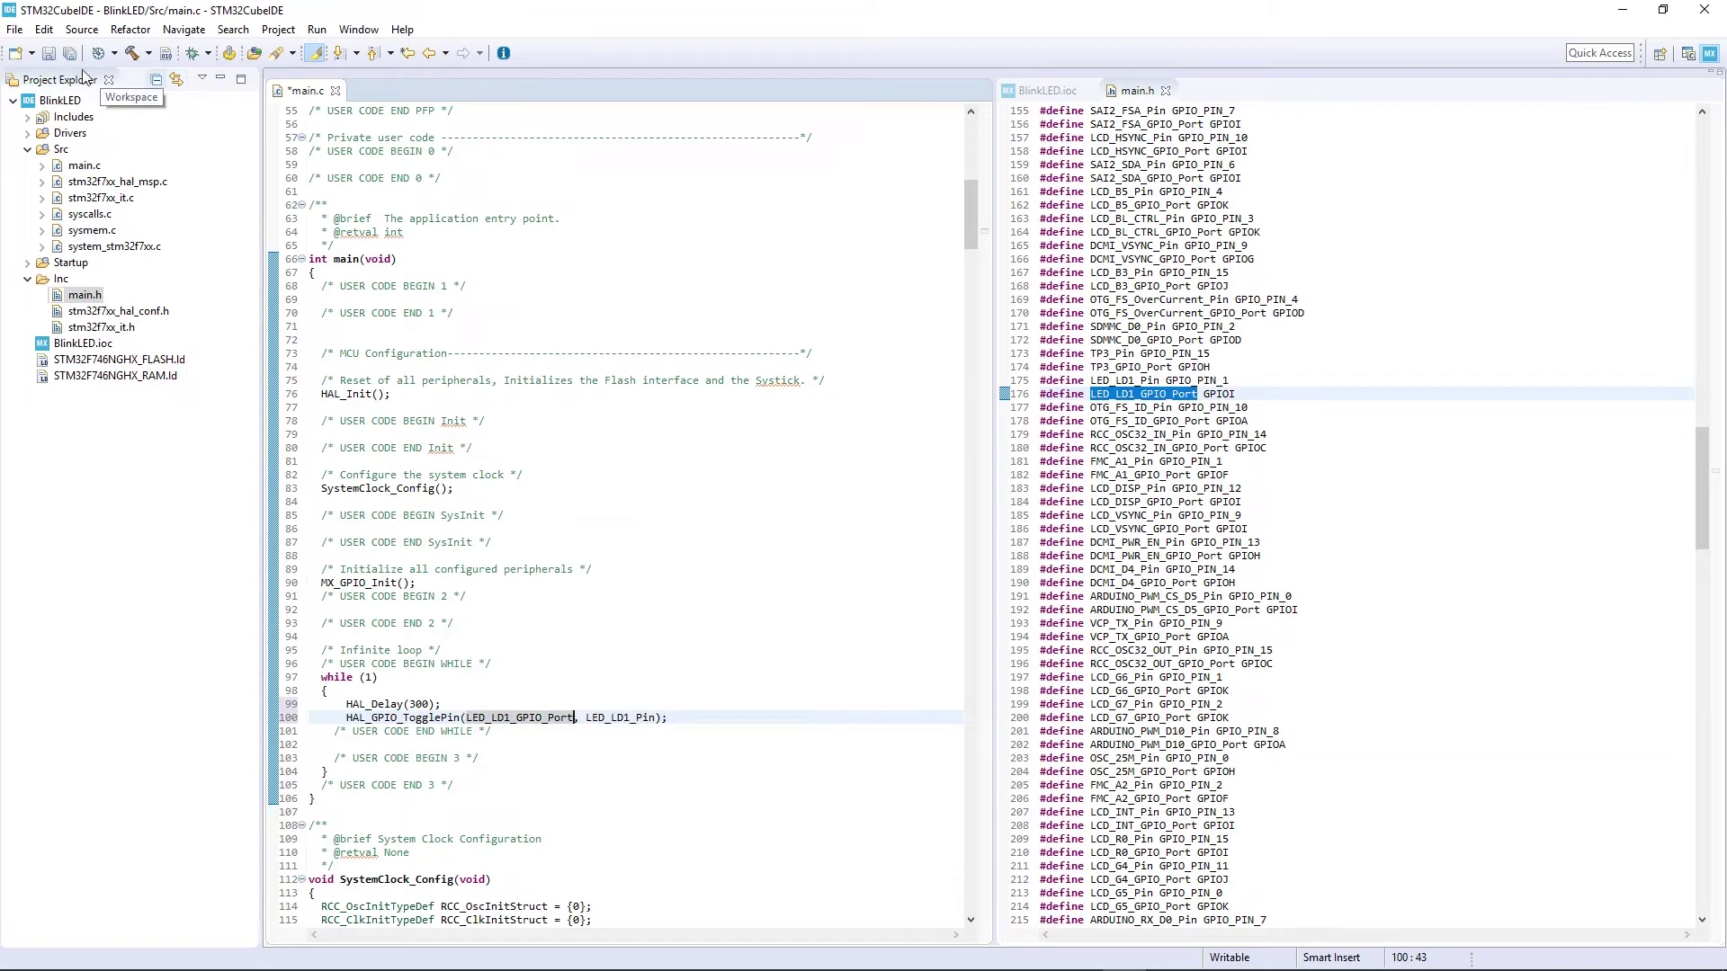